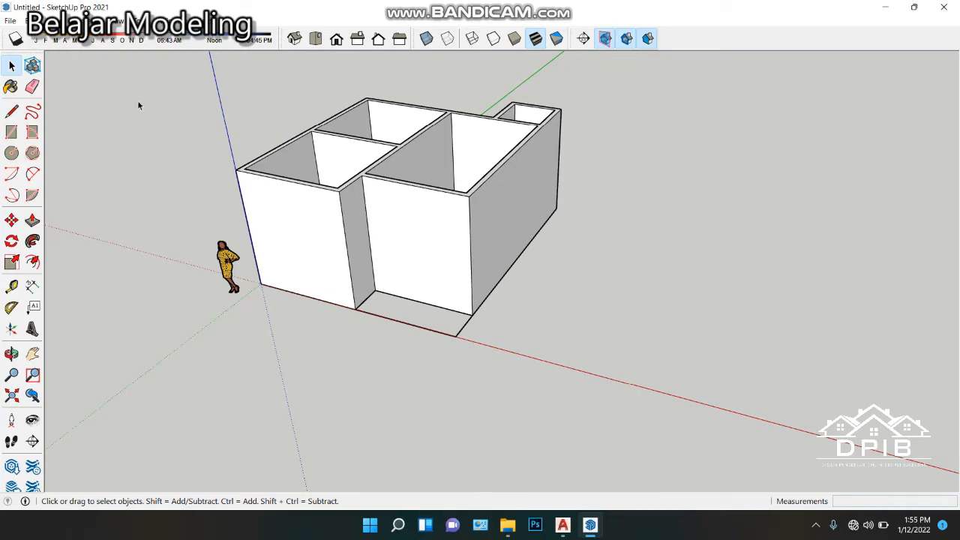
left_click(10, 21)
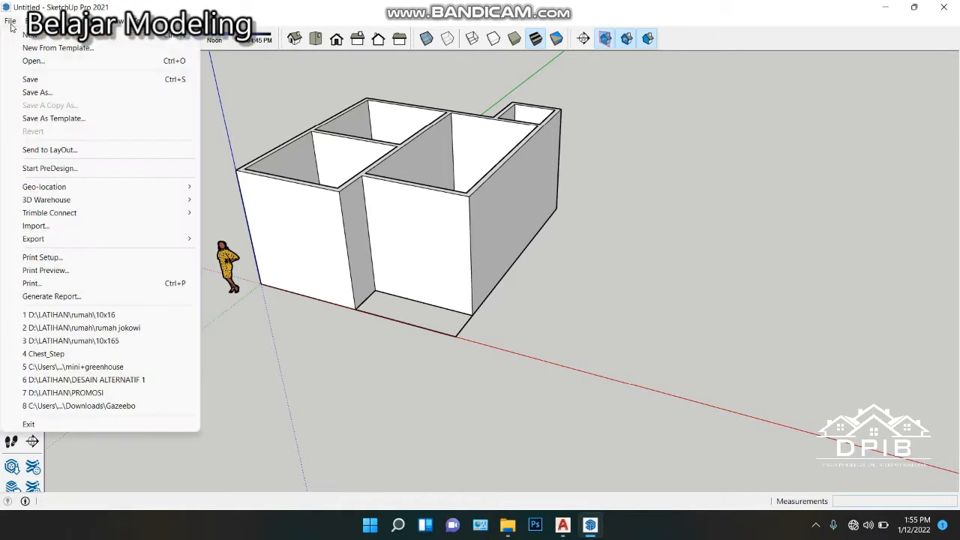
left_click(37, 226)
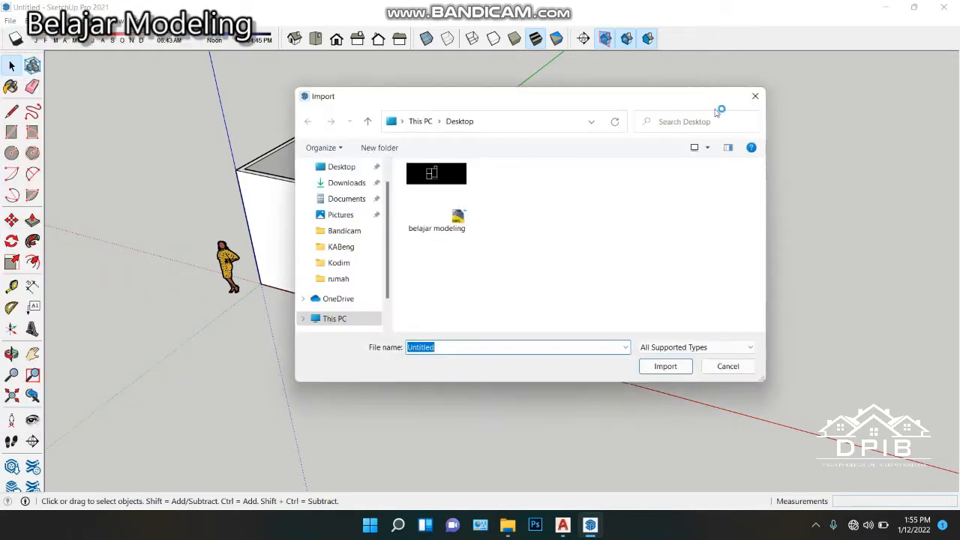
left_click(754, 97)
Start an import and browse to the "sketchup component" folder on the USB Drive (E:).
left_click(10, 21)
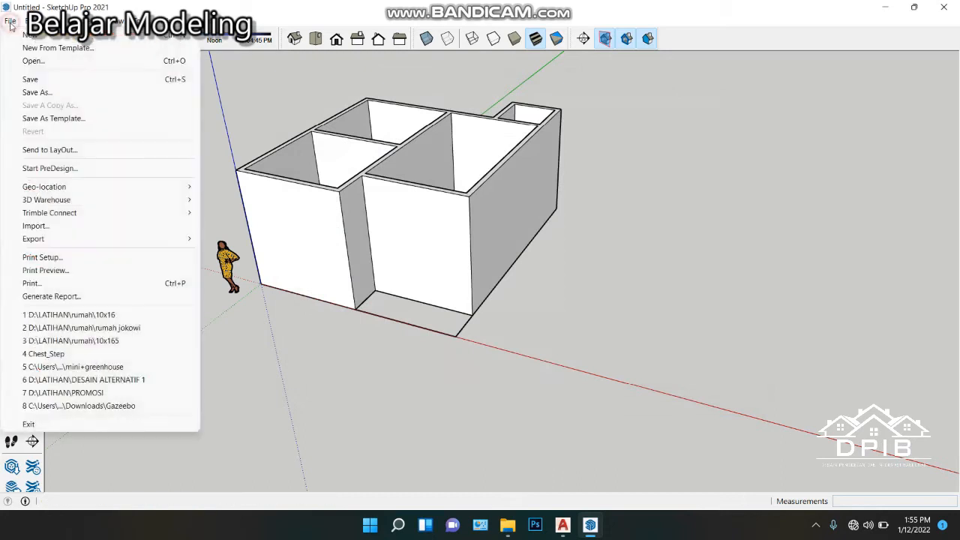
left_click(37, 226)
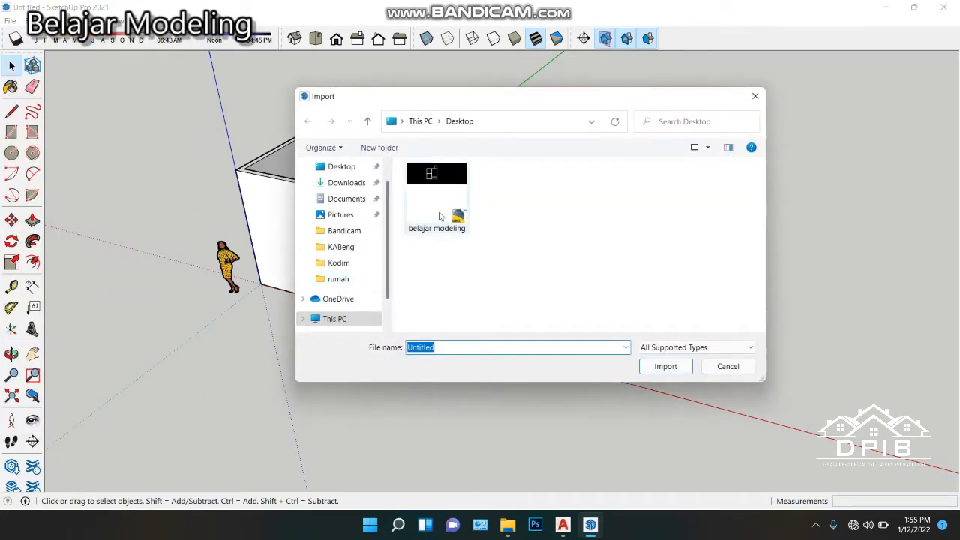
scroll(360, 285, "down", 2)
left_click(359, 291)
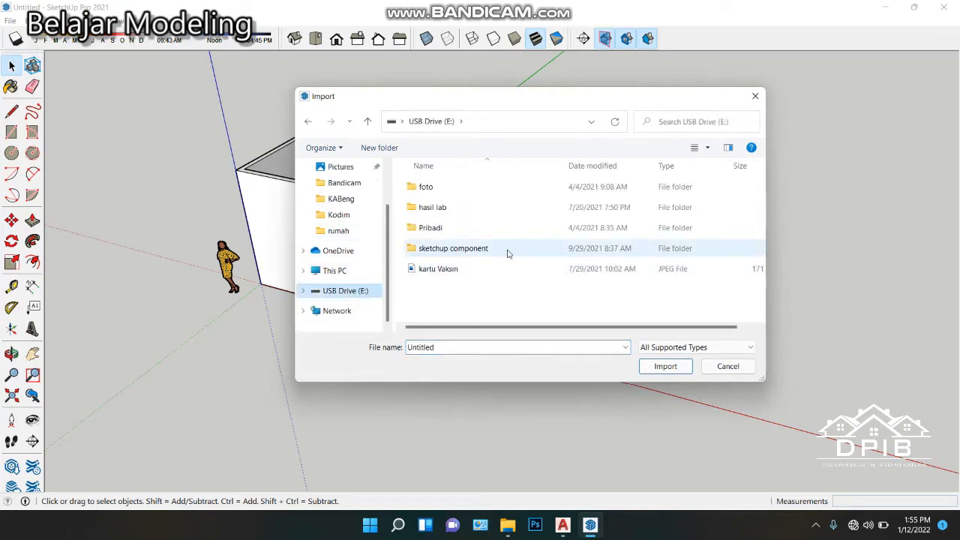
double_click(469, 250)
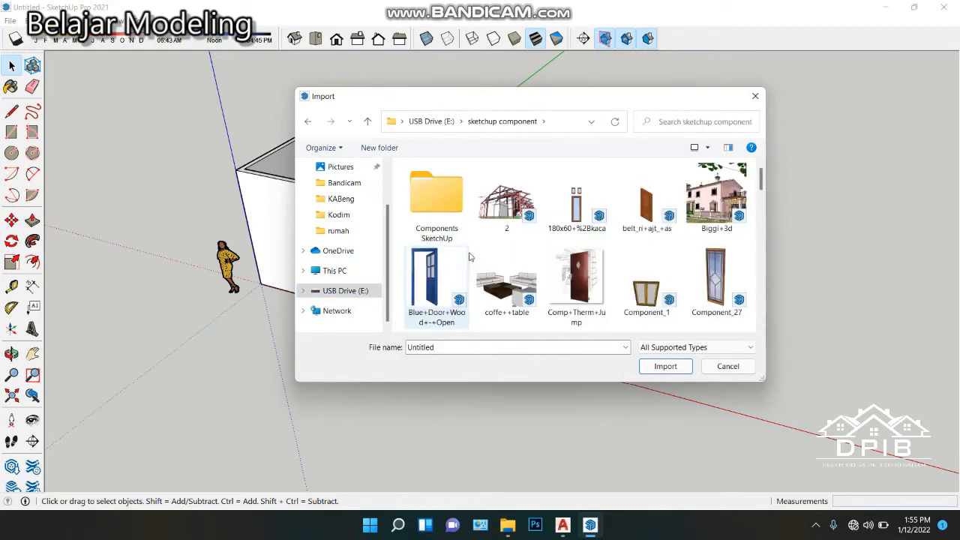
Import the Jendela+dan+Loster window component from the folder into the house model.
scroll(502, 254, "down", 3)
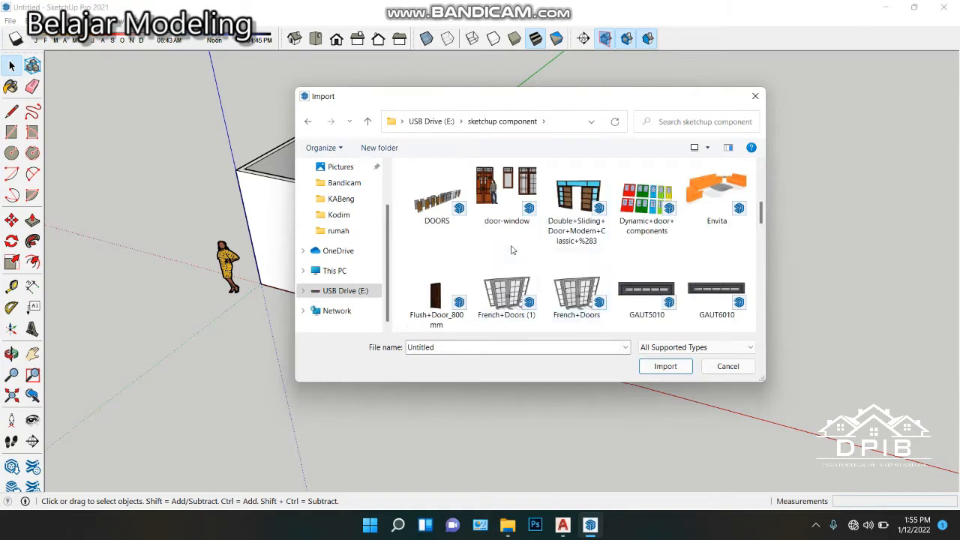
scroll(512, 250, "down", 5)
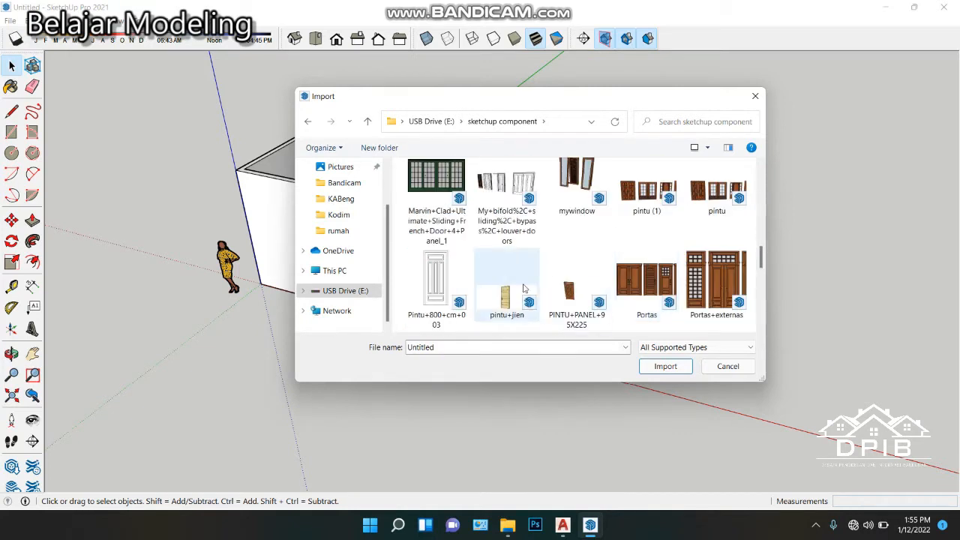
scroll(523, 288, "up", 2)
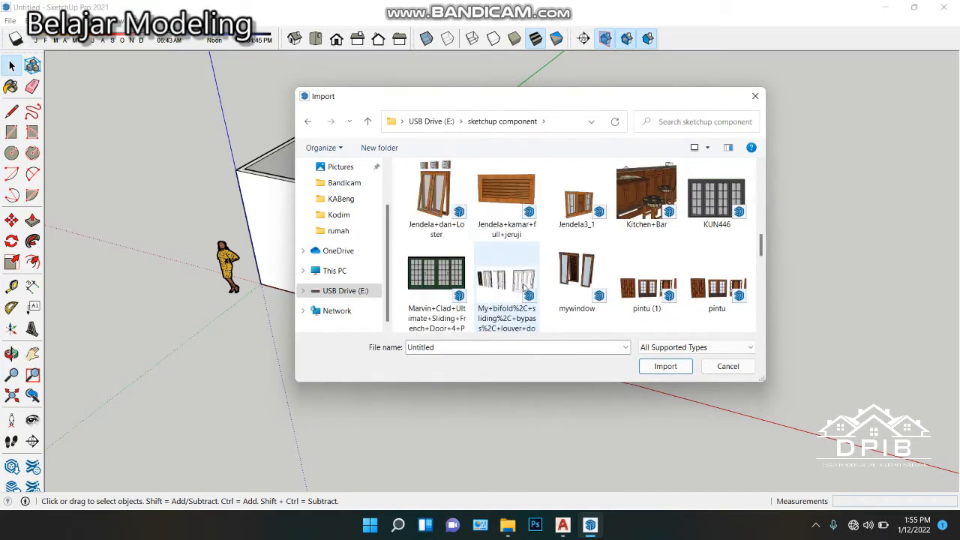
scroll(443, 255, "up", 1)
left_click(444, 255)
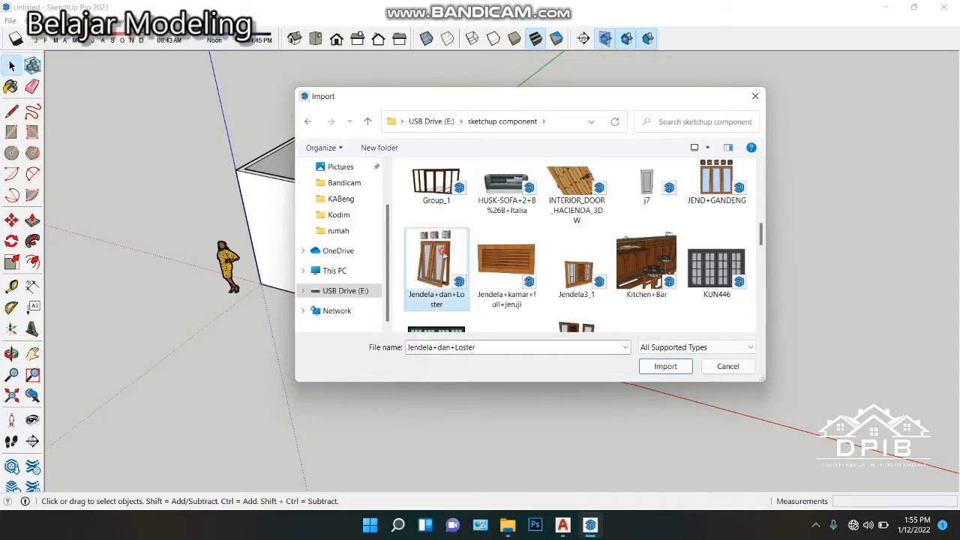
left_click(665, 366)
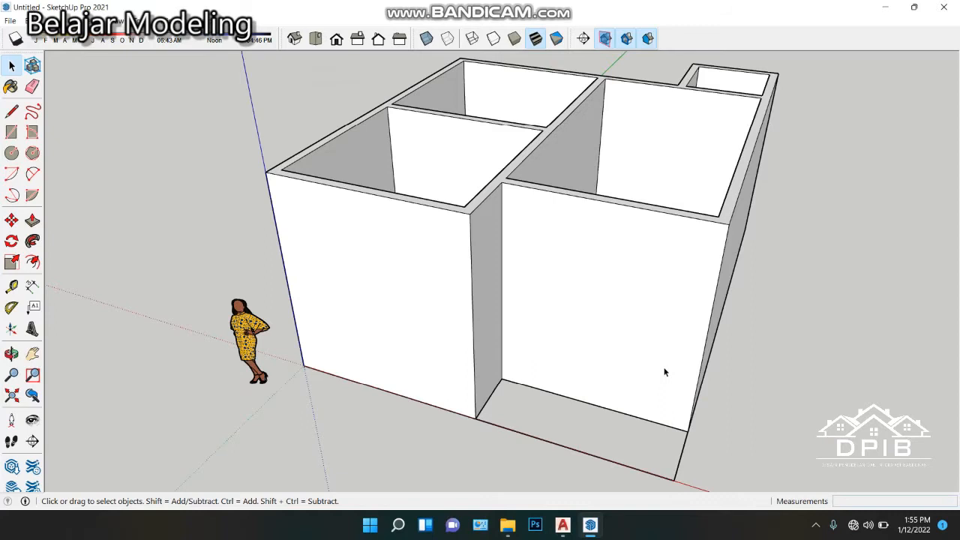
scroll(323, 268, "down", 6)
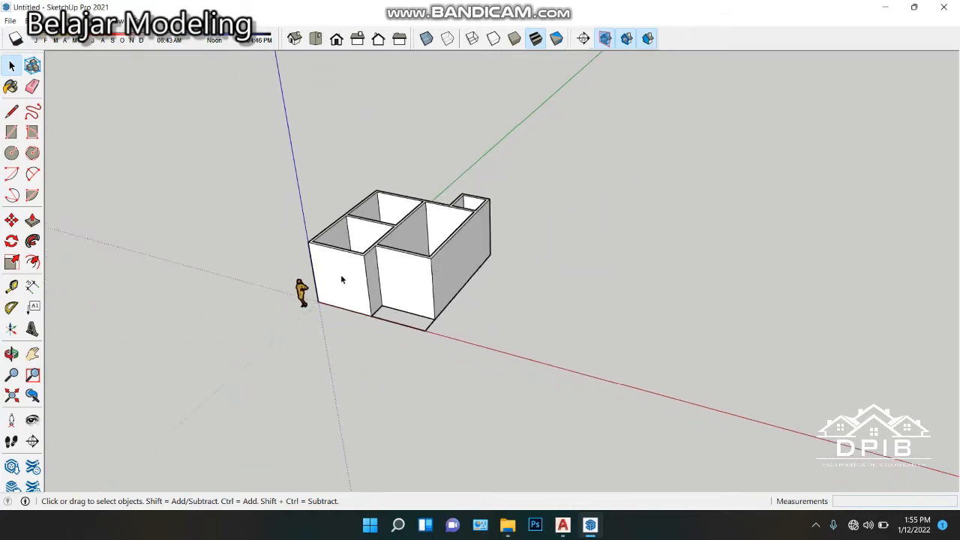
middle_click_drag(334, 273, 319, 225)
scroll(366, 343, "up", 8)
scroll(315, 223, "up", 8)
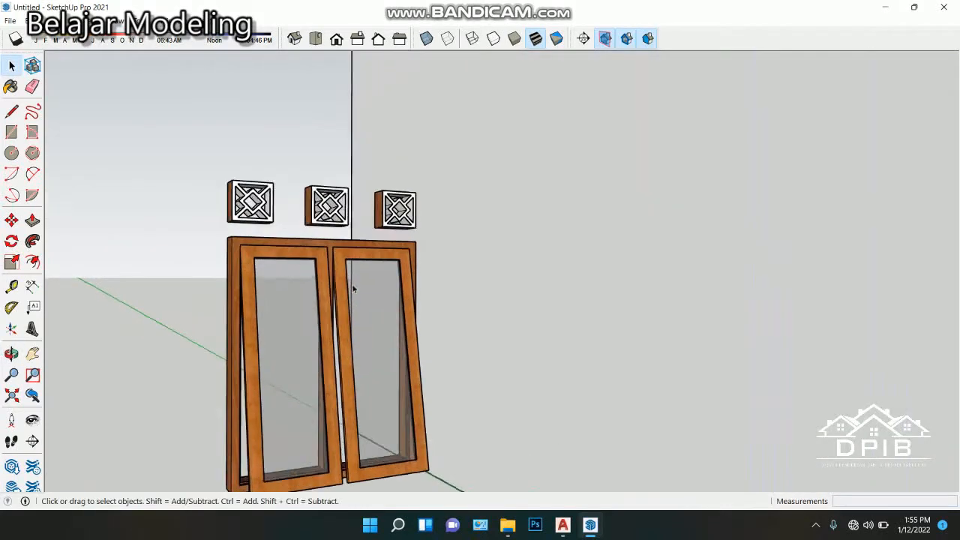
scroll(315, 223, "down", 3)
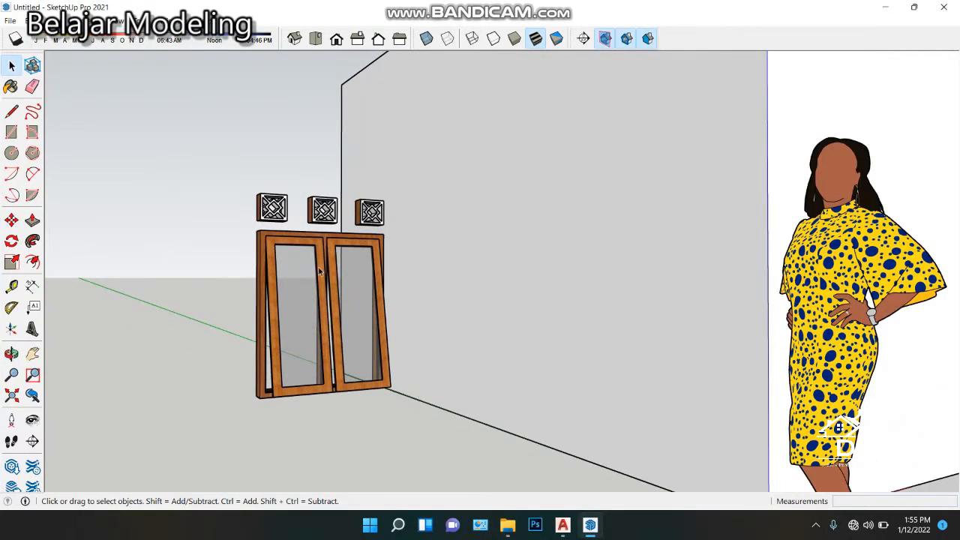
scroll(322, 278, "down", 2)
Import the Untitled (10) component, a pair of brown wooden doors, from the "sketchup component" folder.
left_click(9, 21)
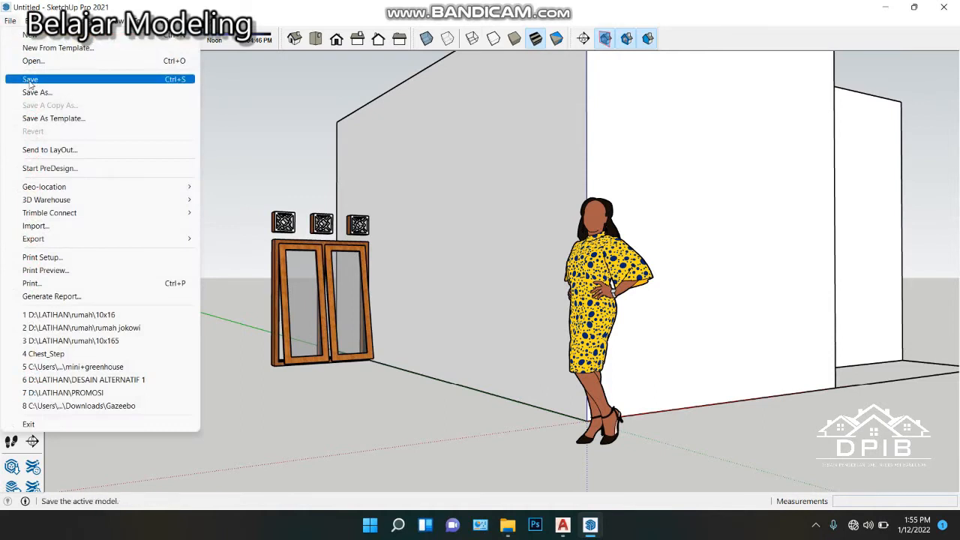
left_click(36, 226)
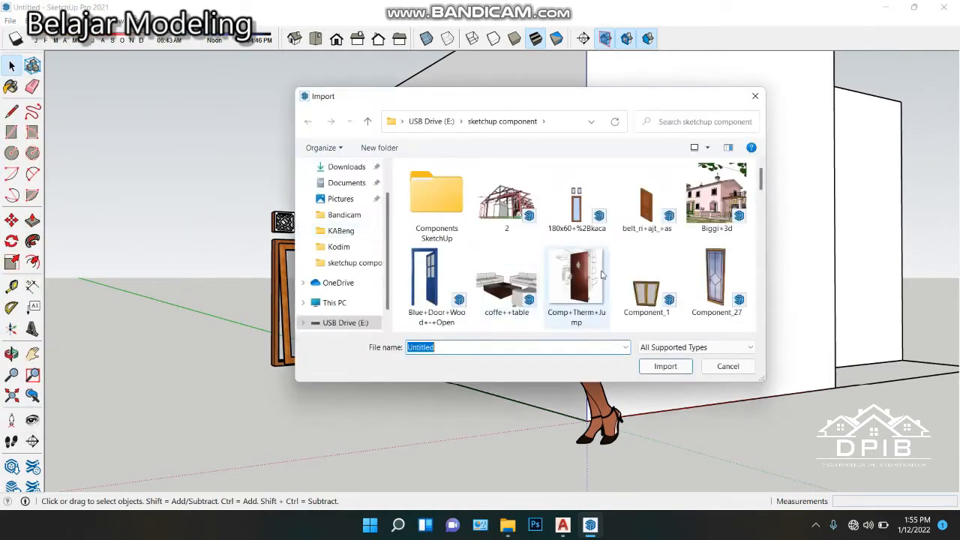
scroll(600, 277, "down", 3)
scroll(605, 275, "down", 3)
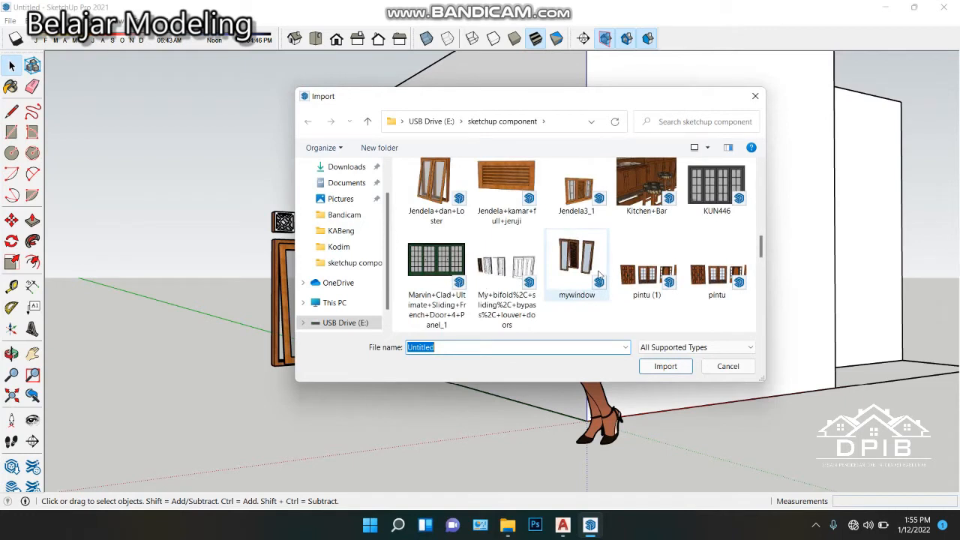
scroll(599, 276, "down", 5)
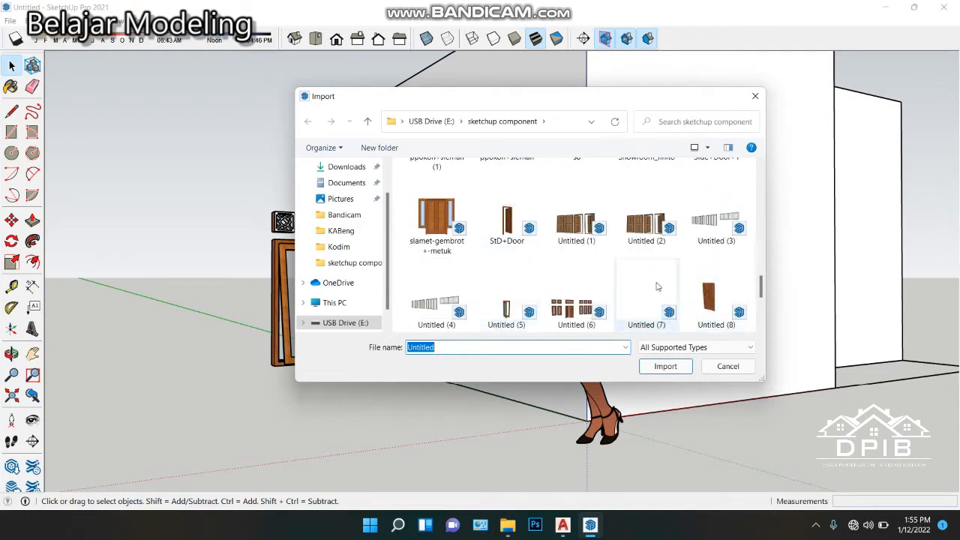
scroll(567, 277, "down", 3)
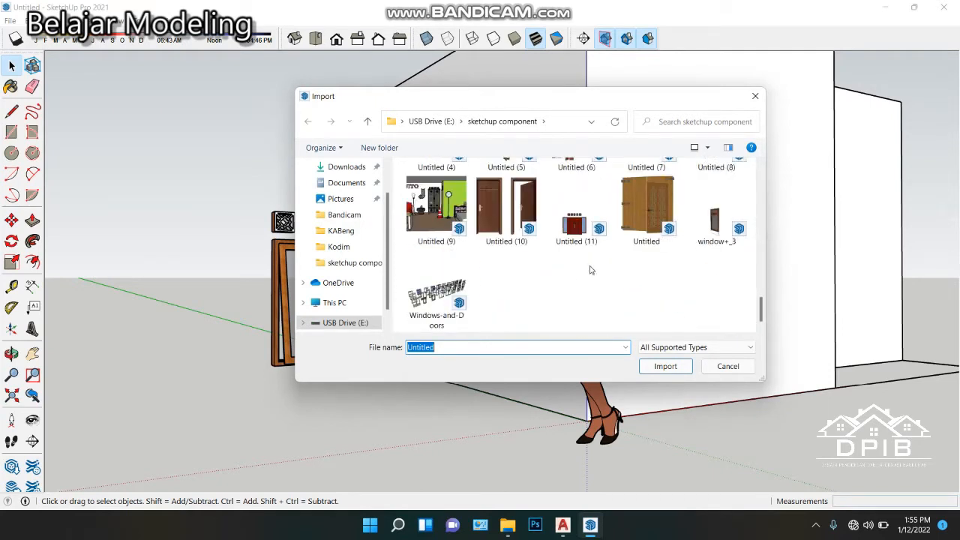
left_click(487, 229)
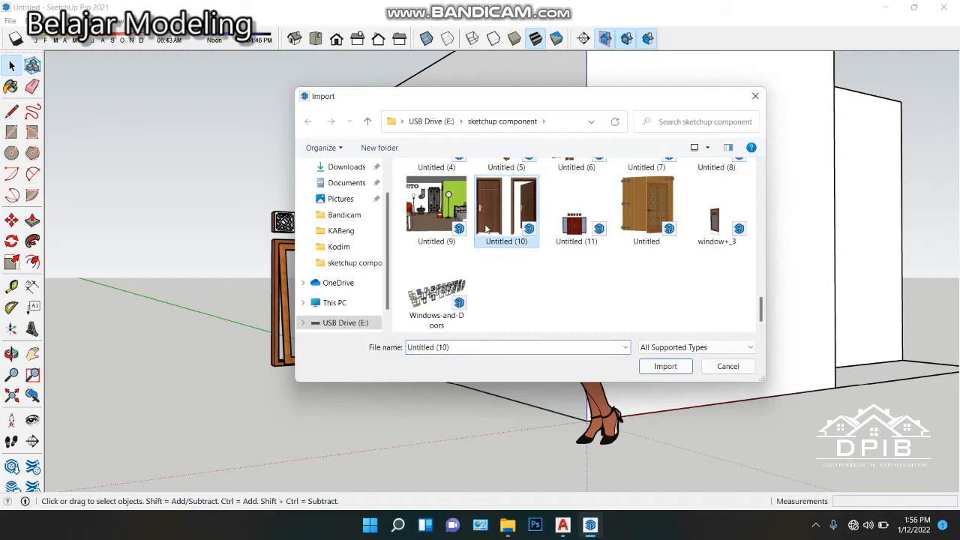
left_click(661, 370)
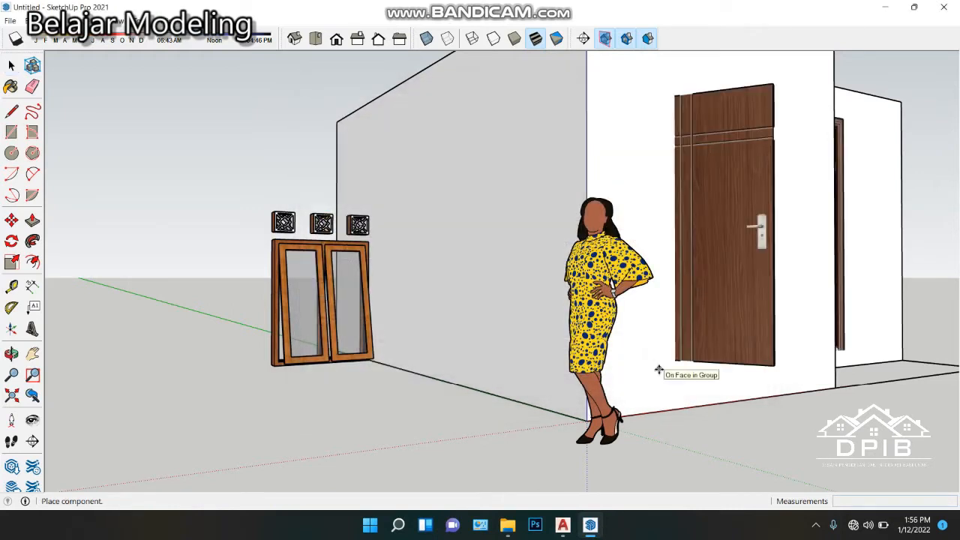
Place the imported pair of doors on the ground beside the house, next to the human figure, and deselect it.
scroll(322, 360, "down", 4)
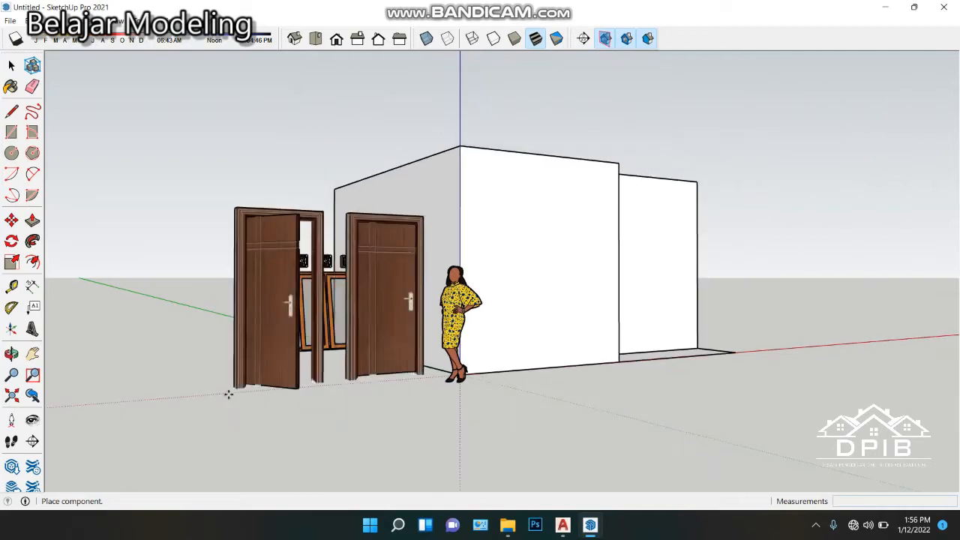
left_click(210, 386)
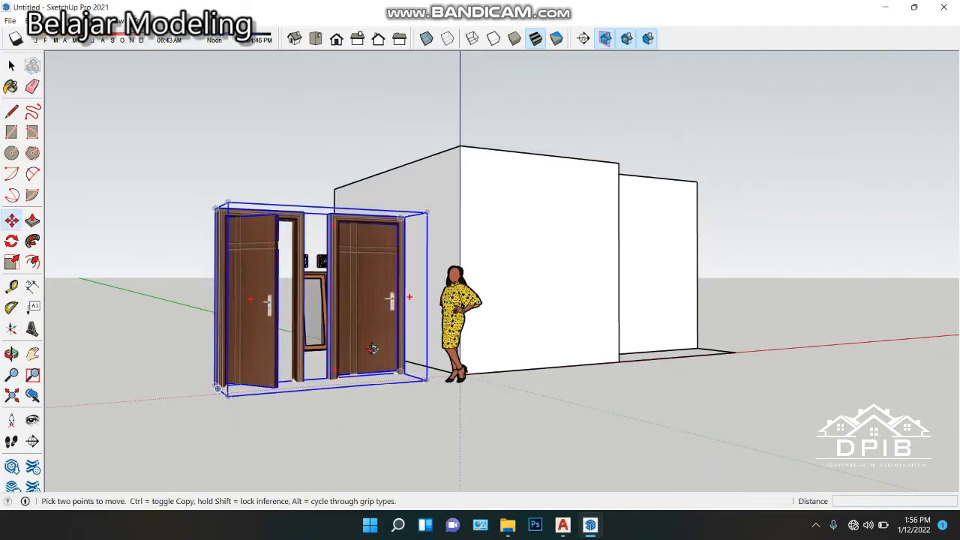
middle_click_drag(216, 390, 198, 463)
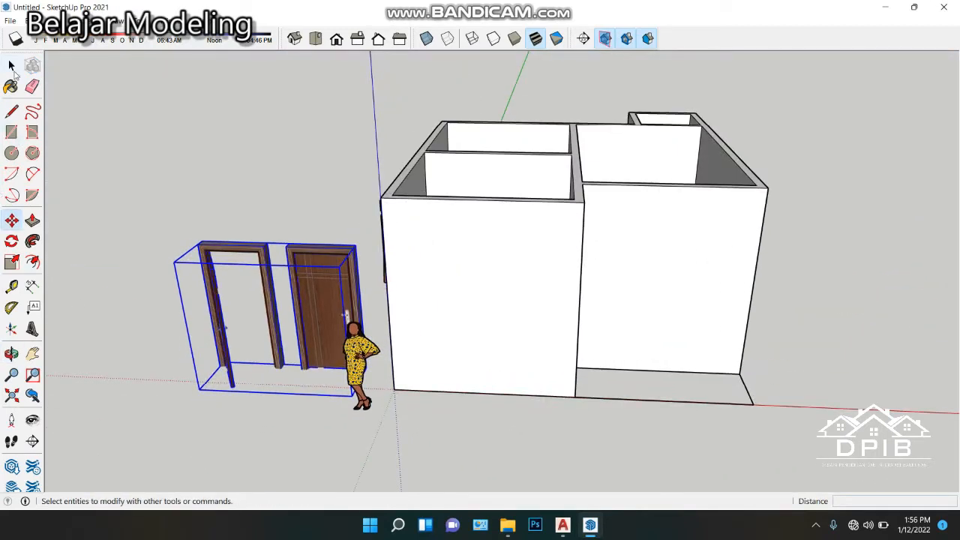
left_click(12, 65)
left_click(89, 97)
Examine the placed doors and their position relative to the house walls from several angles.
middle_click_drag(339, 327, 385, 385)
scroll(403, 326, "up", 3)
middle_click_drag(402, 325, 443, 192)
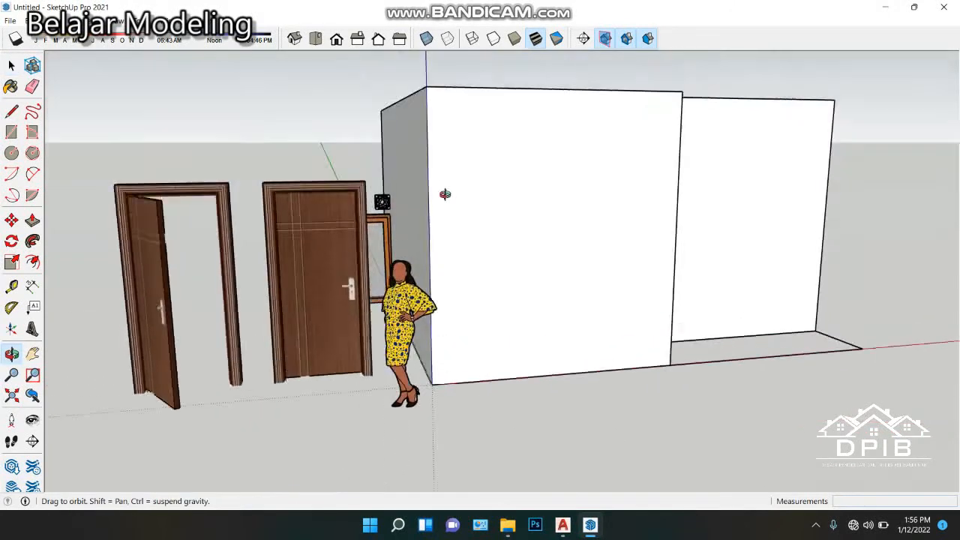
scroll(289, 418, "up", 3)
scroll(355, 338, "up", 3)
middle_click_drag(356, 337, 288, 315)
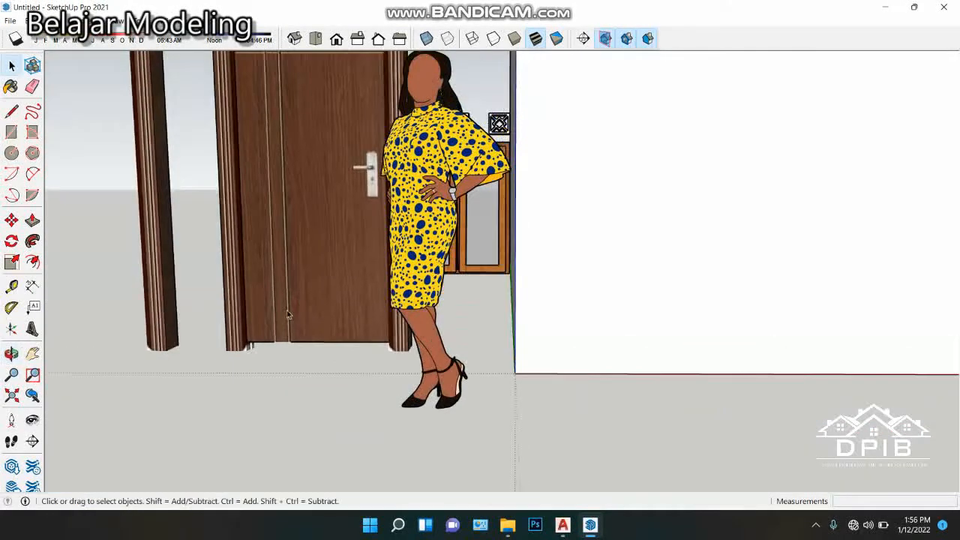
scroll(203, 358, "down", 5)
middle_click_drag(593, 212, 472, 315)
middle_click_drag(398, 299, 435, 260)
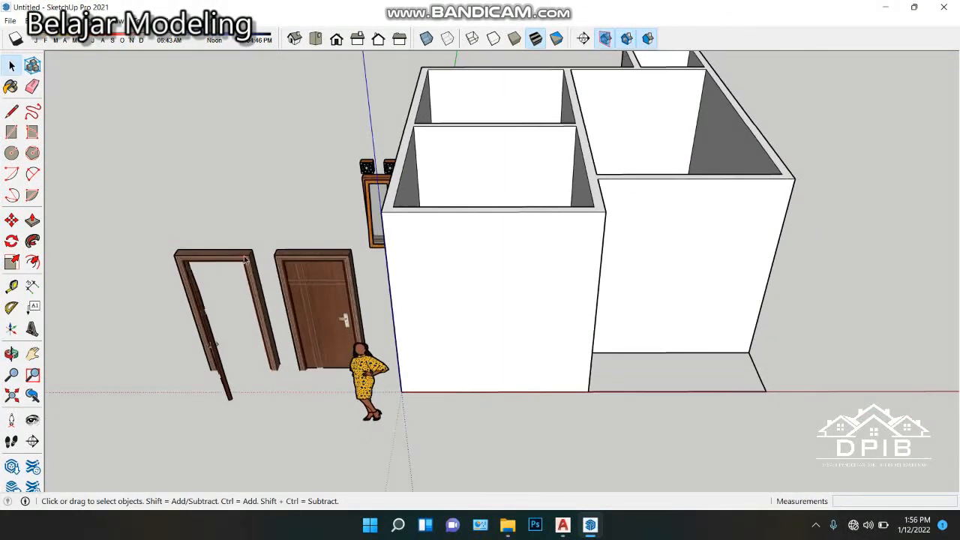
left_click(244, 261)
double_click(244, 259)
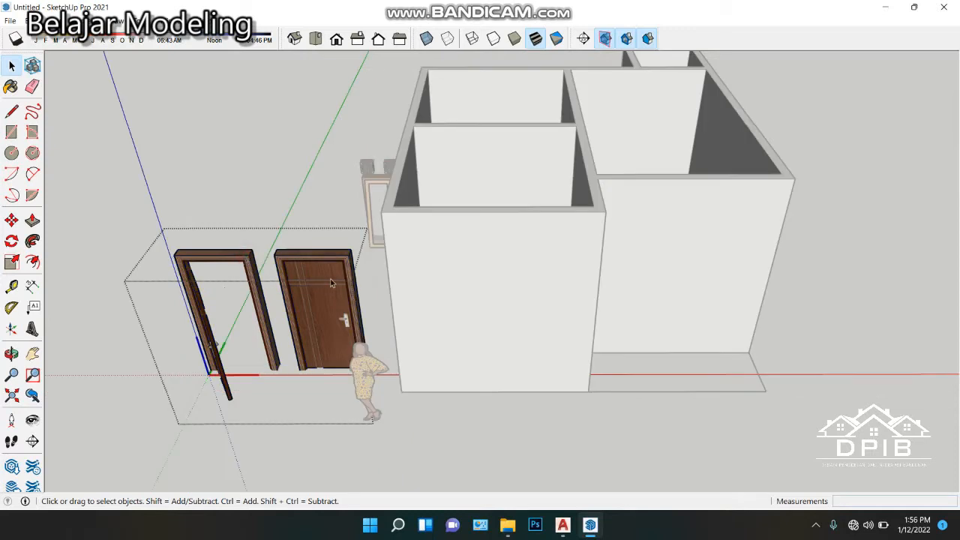
left_click(246, 273)
double_click(249, 260)
key("Escape")
left_click(266, 186)
key("Escape")
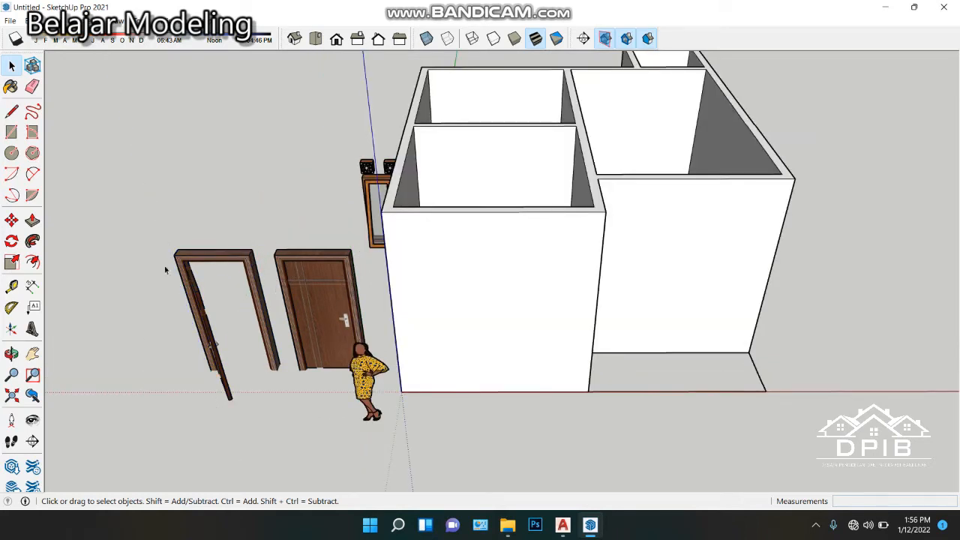
Open the imported door pair and its nested group for editing, down to the individual doors, and select the closed door.
left_click(292, 268)
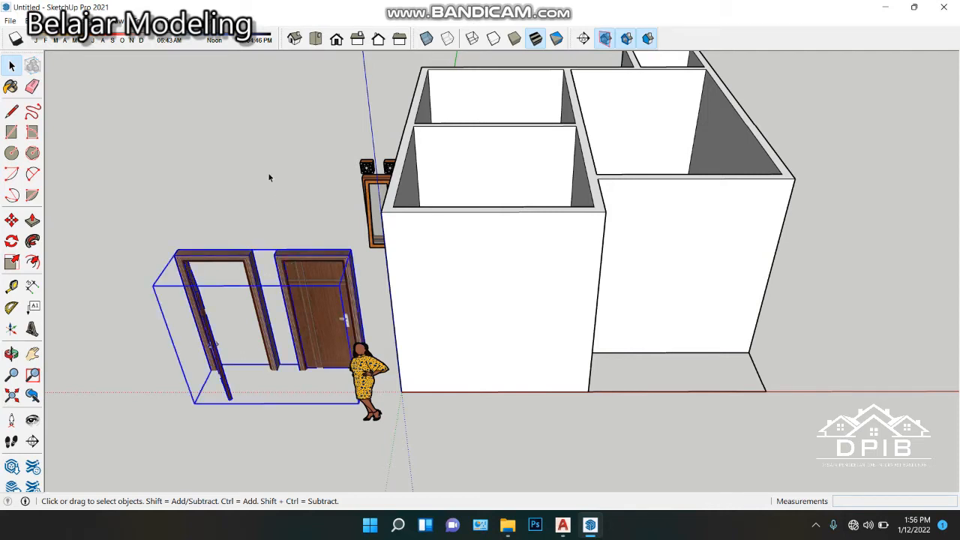
double_click(304, 313)
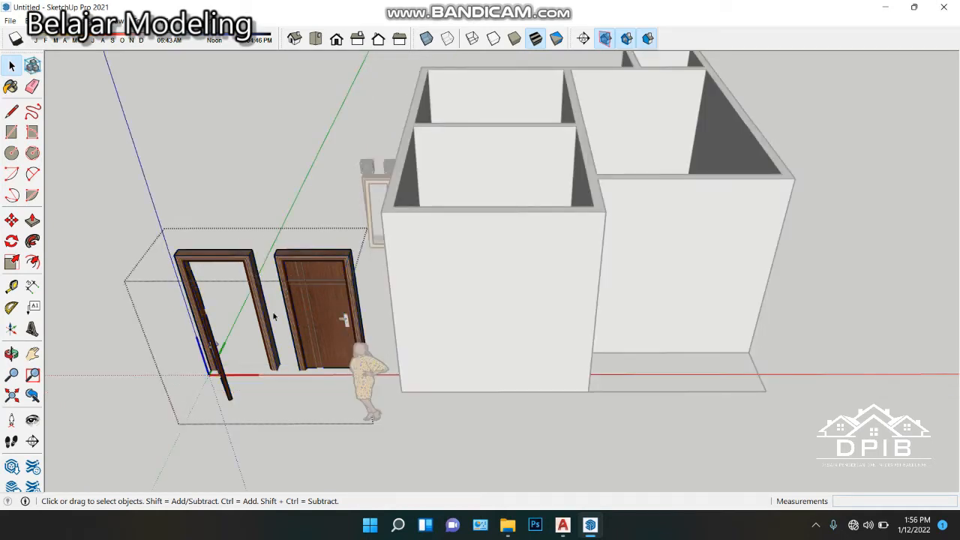
left_click(305, 294)
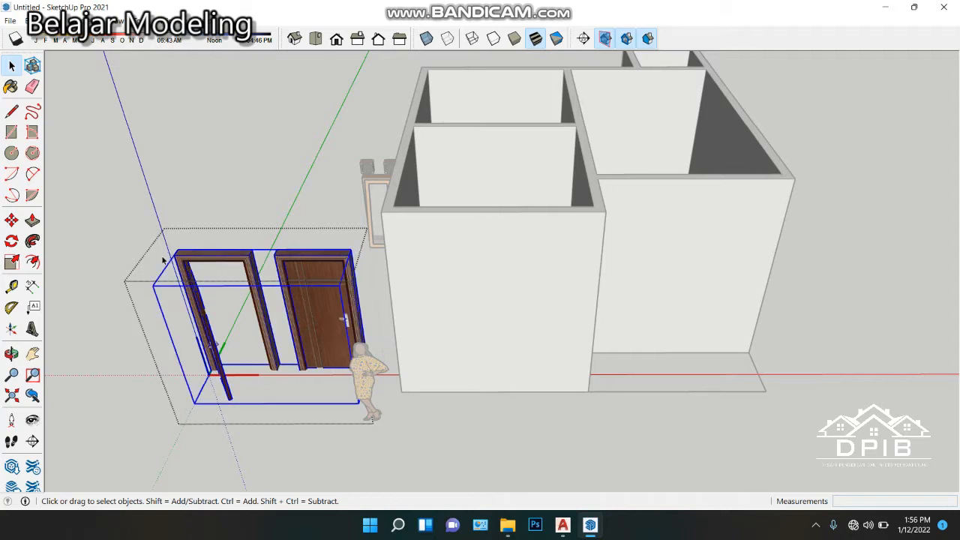
double_click(304, 280)
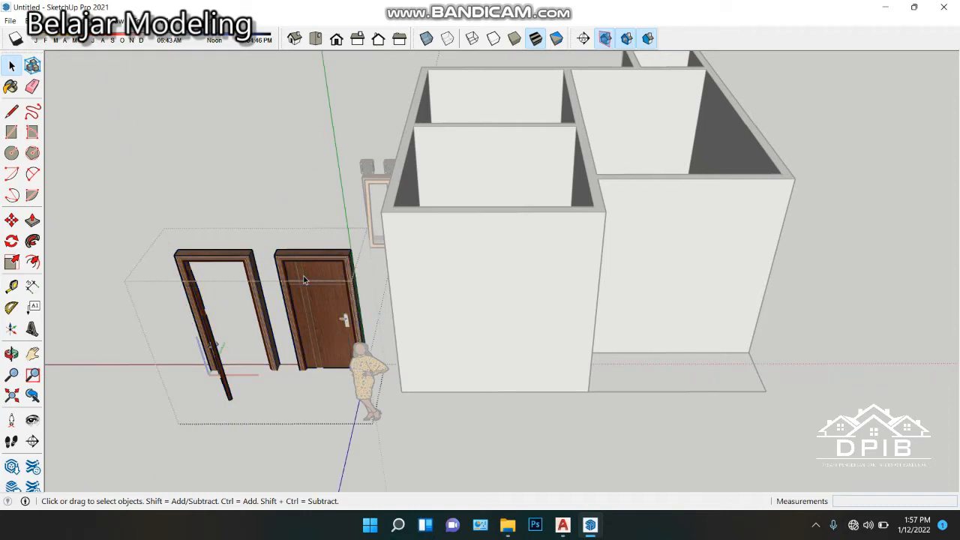
left_click(294, 276)
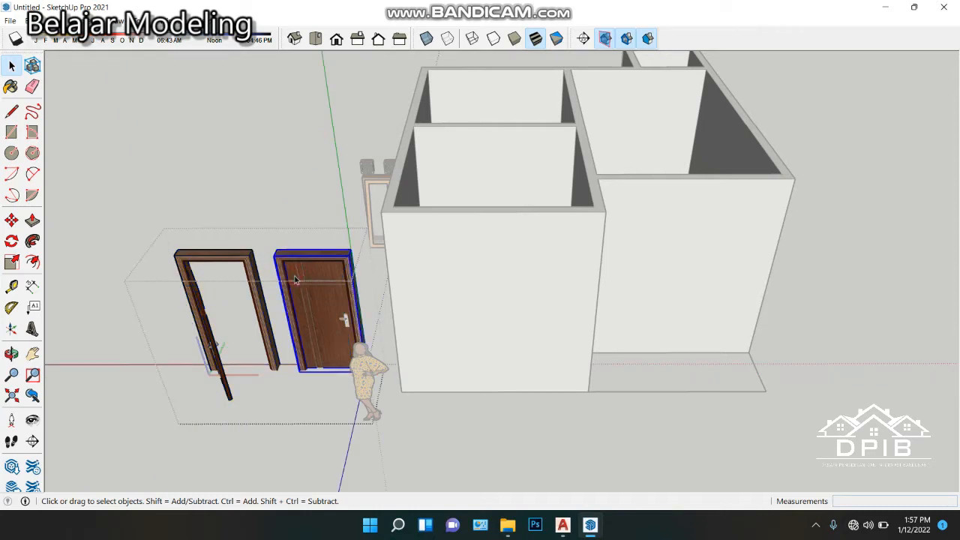
Delete the open door with its frame from the imported pair, keeping only the closed door.
middle_click_drag(296, 257, 344, 249)
scroll(343, 249, "up", 3)
middle_click_drag(303, 218, 337, 310)
scroll(358, 262, "up", 2)
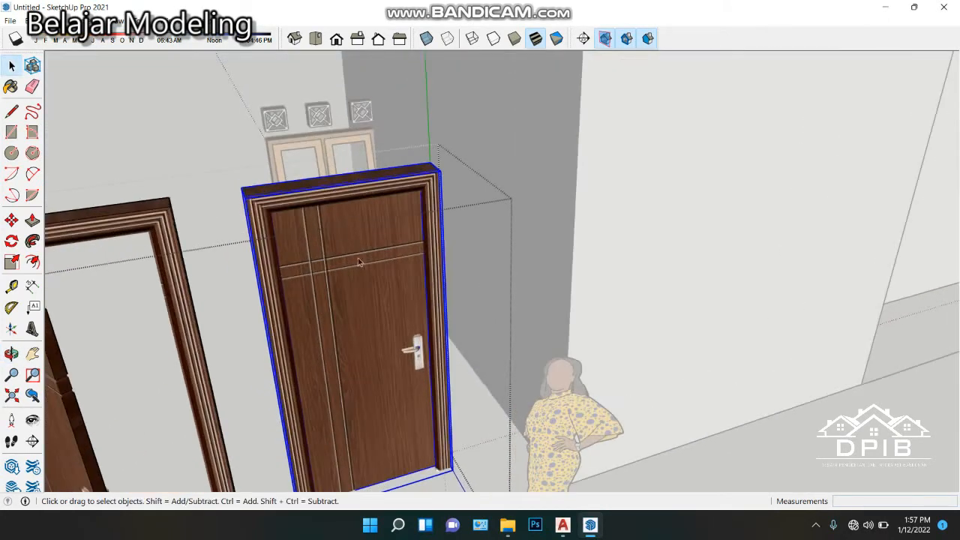
middle_click_drag(350, 278, 145, 269)
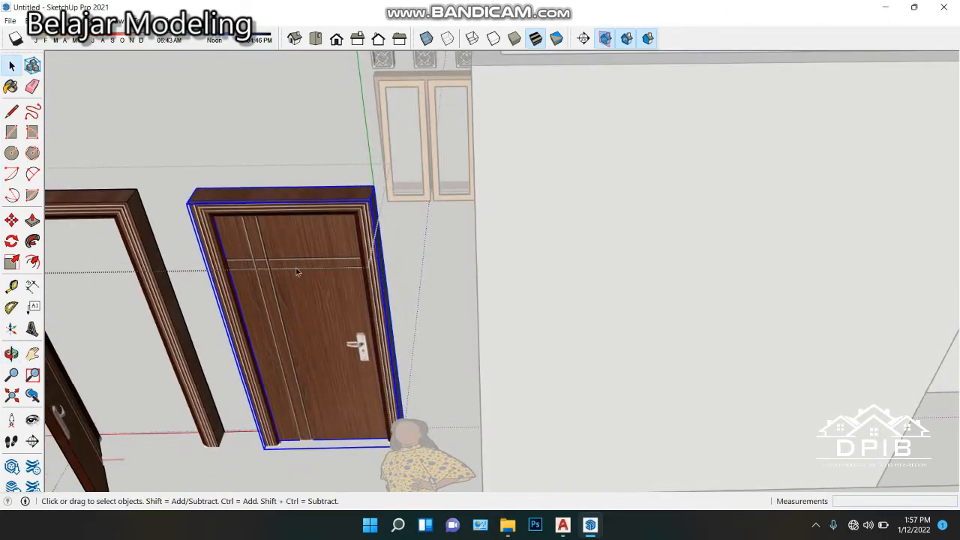
scroll(297, 272, "down", 4)
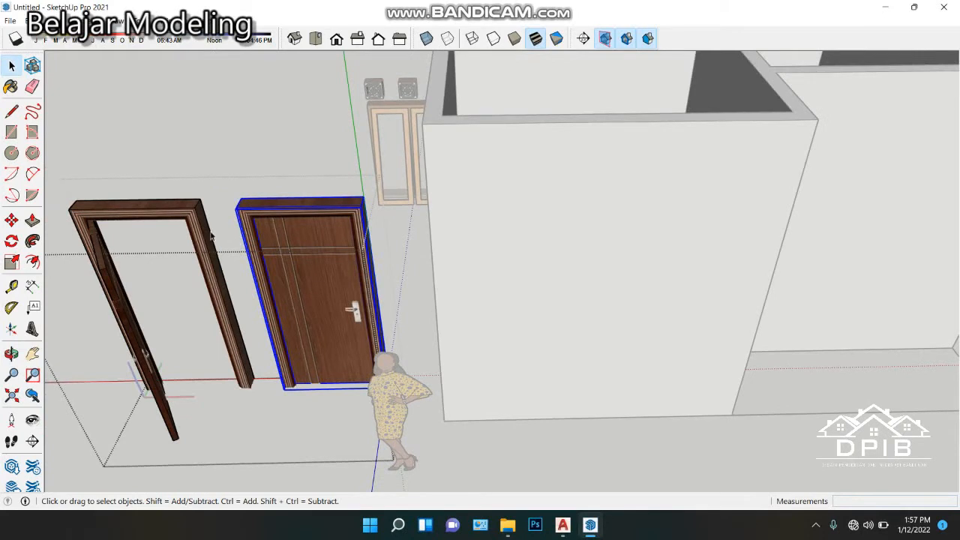
middle_click_drag(219, 240, 216, 234)
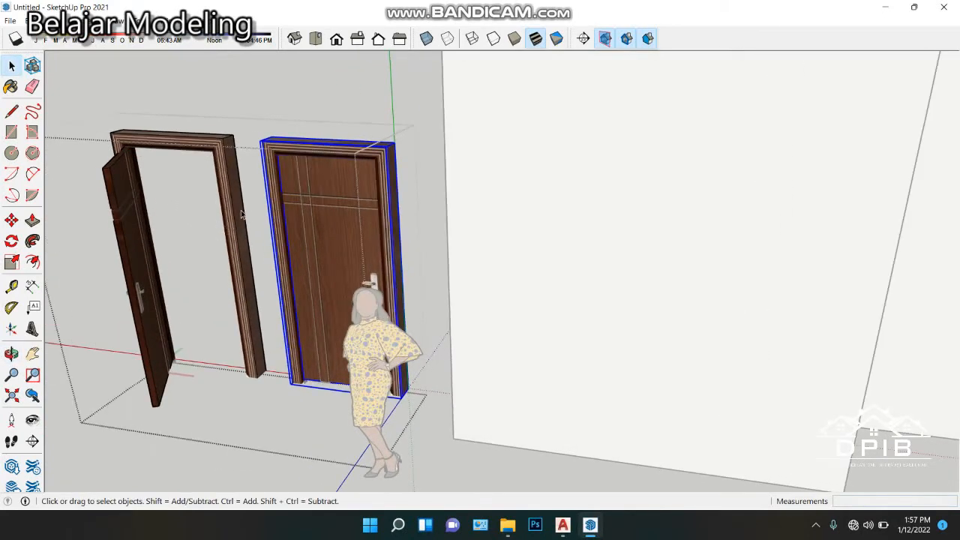
left_click(252, 215)
left_click(234, 208)
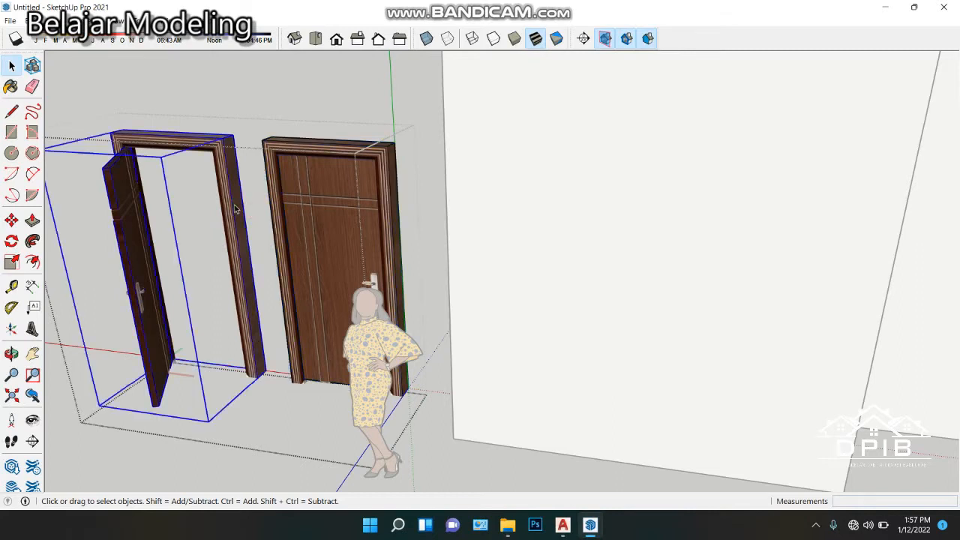
key("Delete")
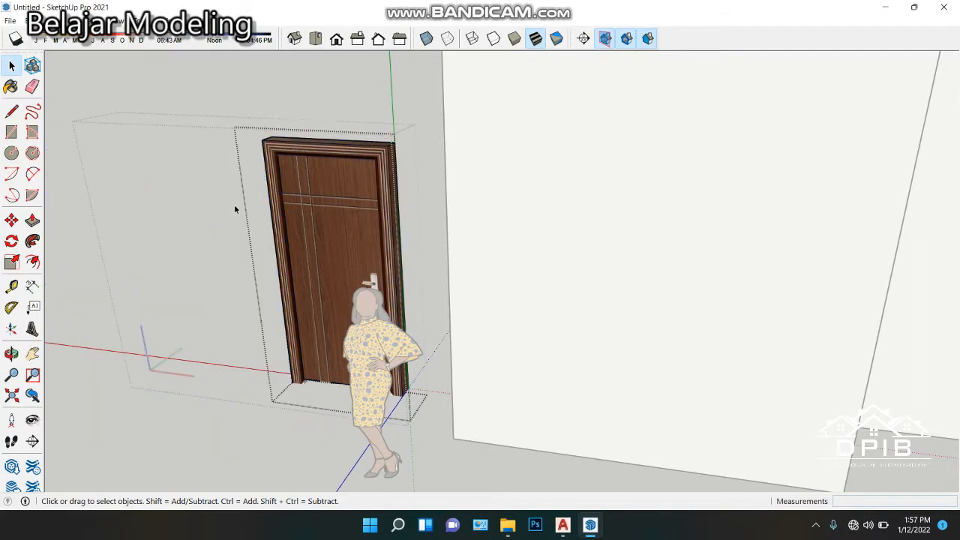
scroll(235, 208, "down", 2)
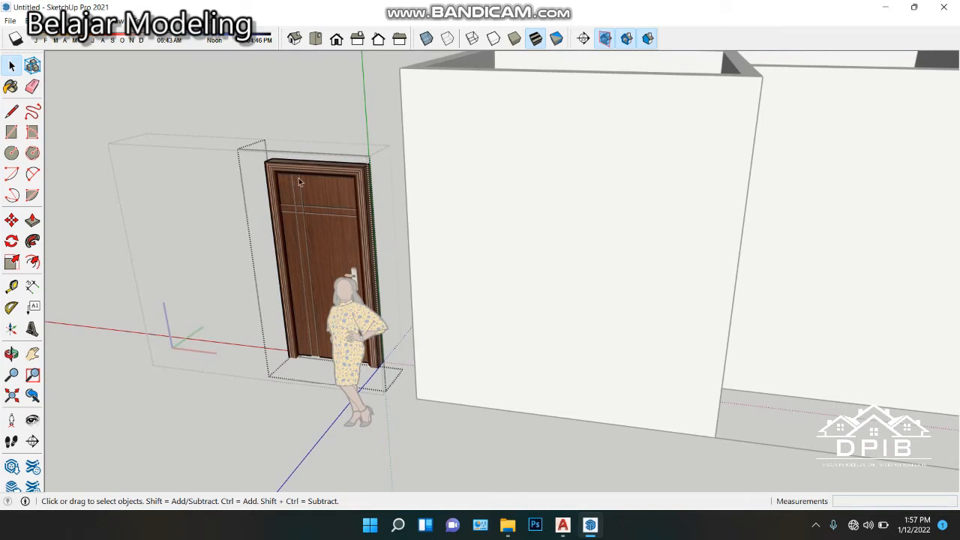
Leave the nested door groups and select the remaining closed door as a whole.
left_click(268, 124)
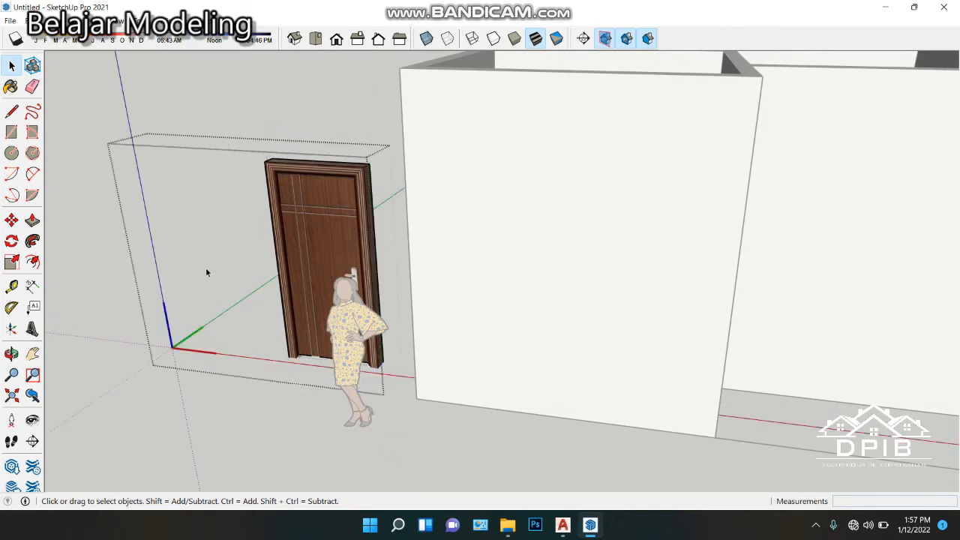
left_click(225, 110)
left_click(302, 240)
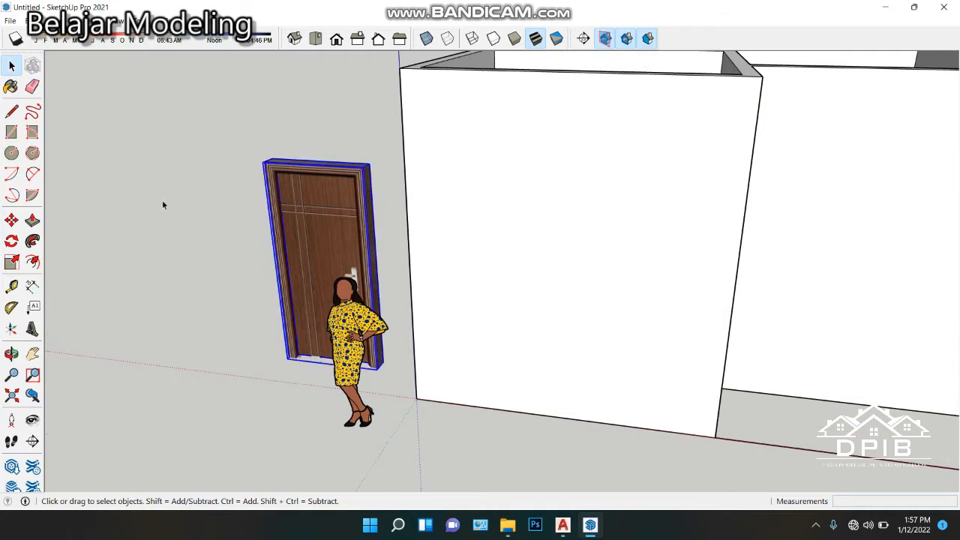
Move the closed door by its lower front corner to the inner floor corner of the recessed front entrance wall.
scroll(163, 205, "down", 2)
middle_click_drag(250, 273, 199, 303)
scroll(408, 301, "up", 1)
middle_click_drag(169, 165, 225, 227)
scroll(224, 227, "down", 3)
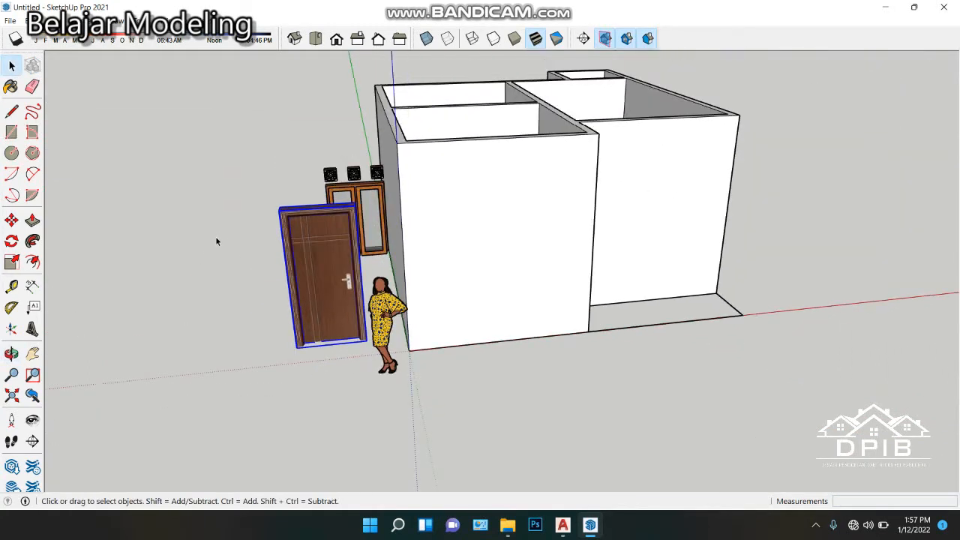
left_click(11, 220)
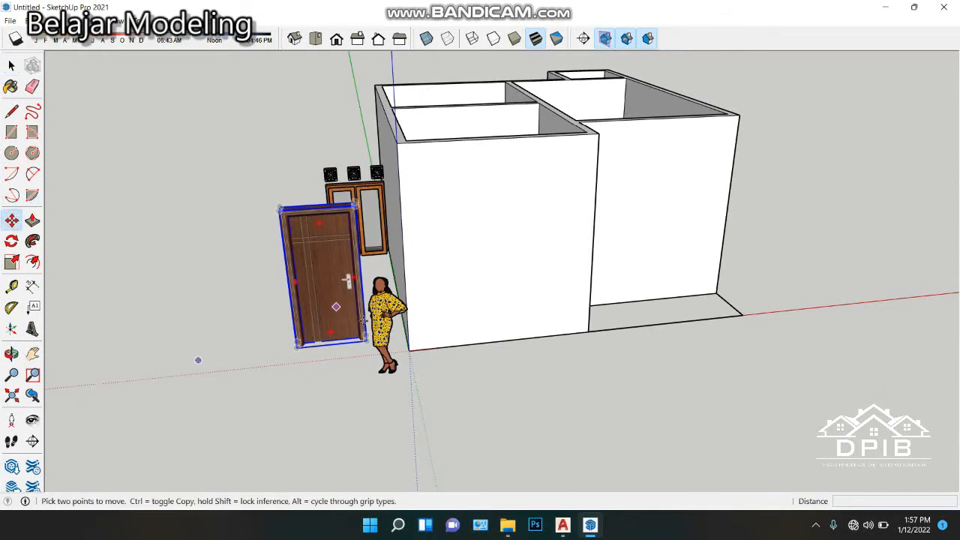
scroll(320, 342, "up", 3)
scroll(230, 367, "up", 3)
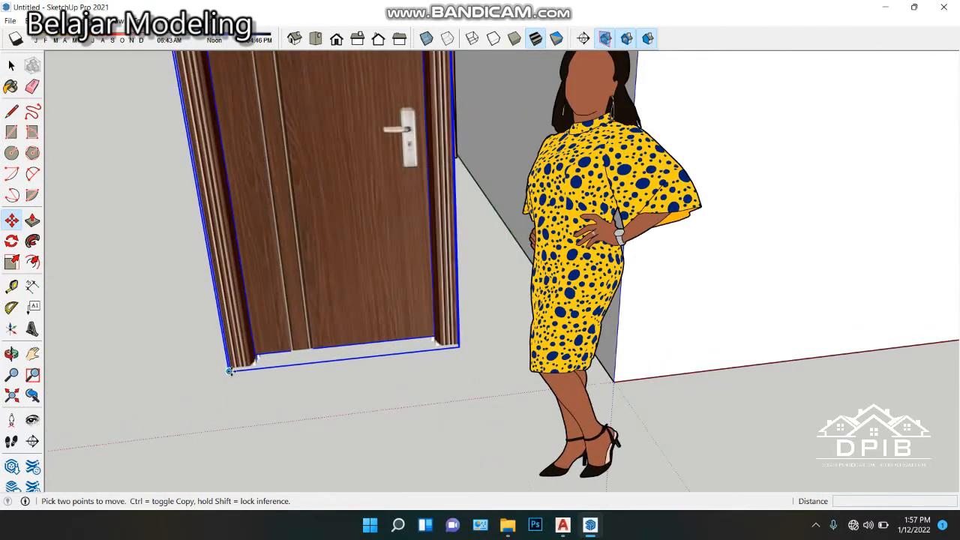
left_click(230, 367)
scroll(128, 337, "down", 8)
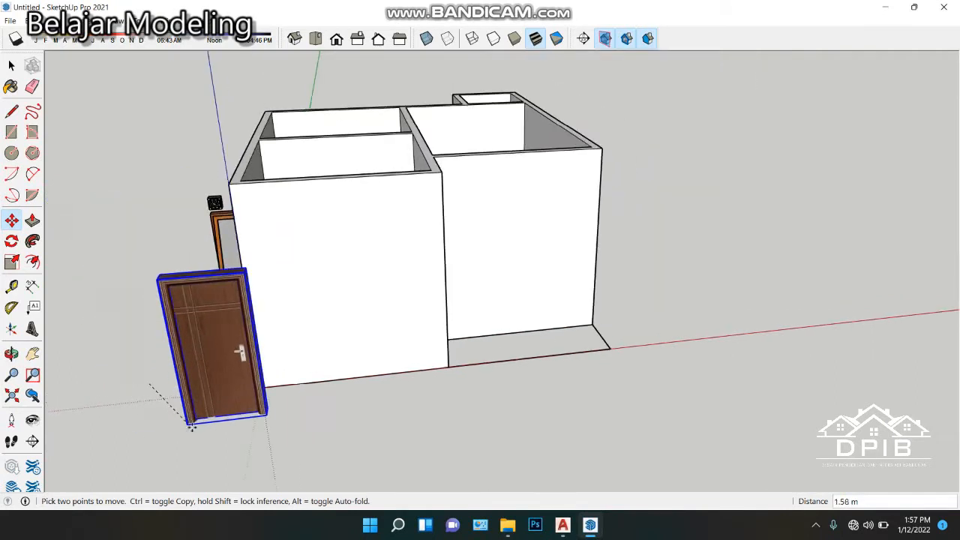
scroll(446, 359, "up", 6)
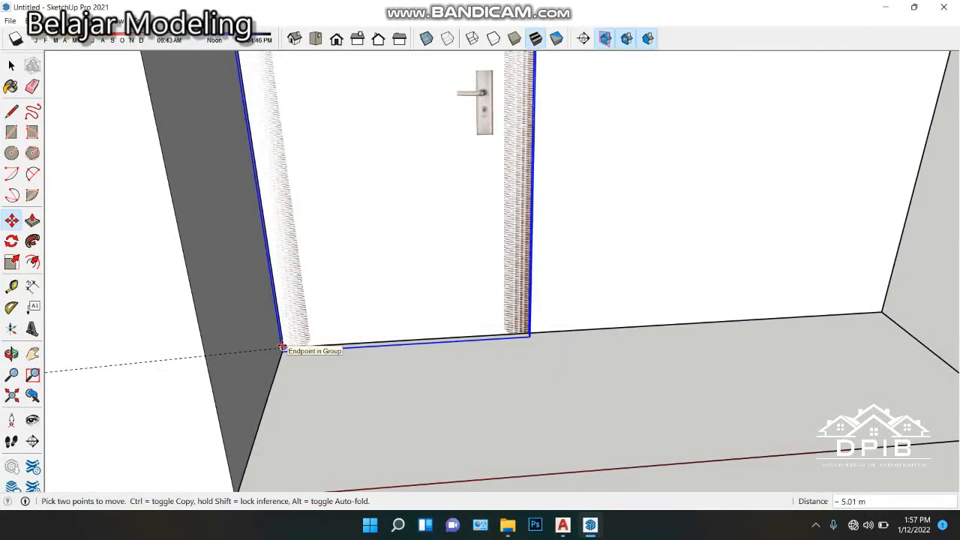
left_click(282, 347)
Deselect the placed door and examine how its frame overlaps the front entrance wall from several angles.
middle_click_drag(332, 370, 551, 383)
scroll(550, 385, "down", 5)
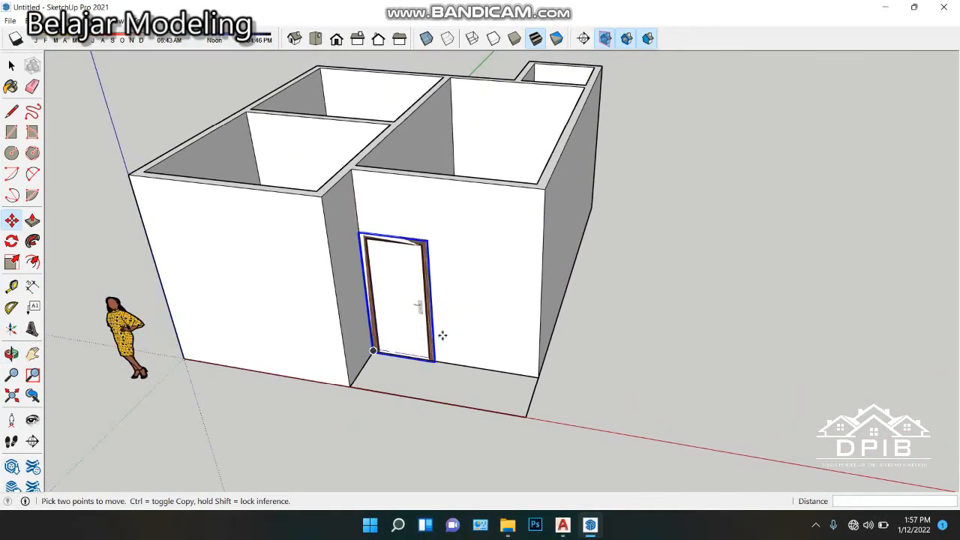
scroll(495, 319, "down", 2)
middle_click_drag(495, 319, 315, 240)
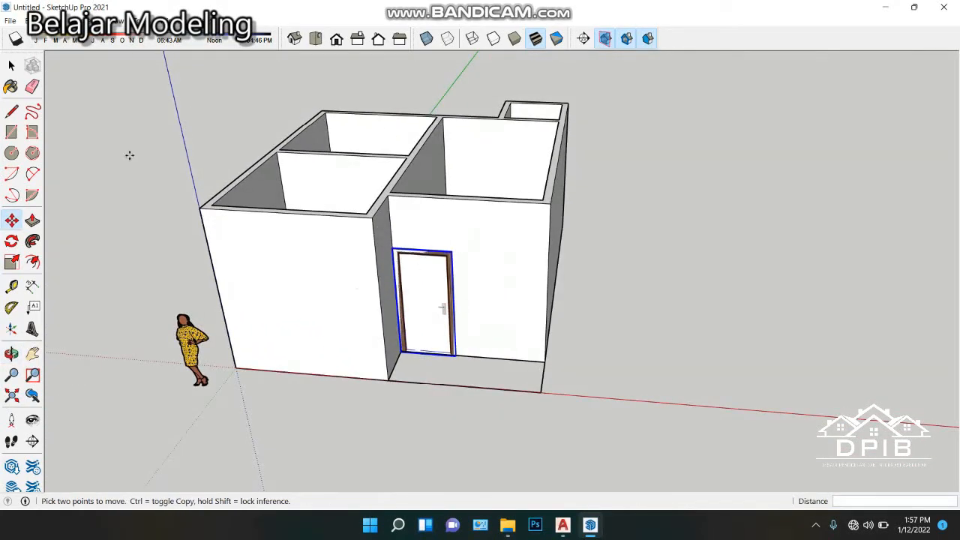
left_click(12, 65)
left_click(75, 124)
middle_click_drag(396, 297, 450, 259)
scroll(450, 256, "up", 5)
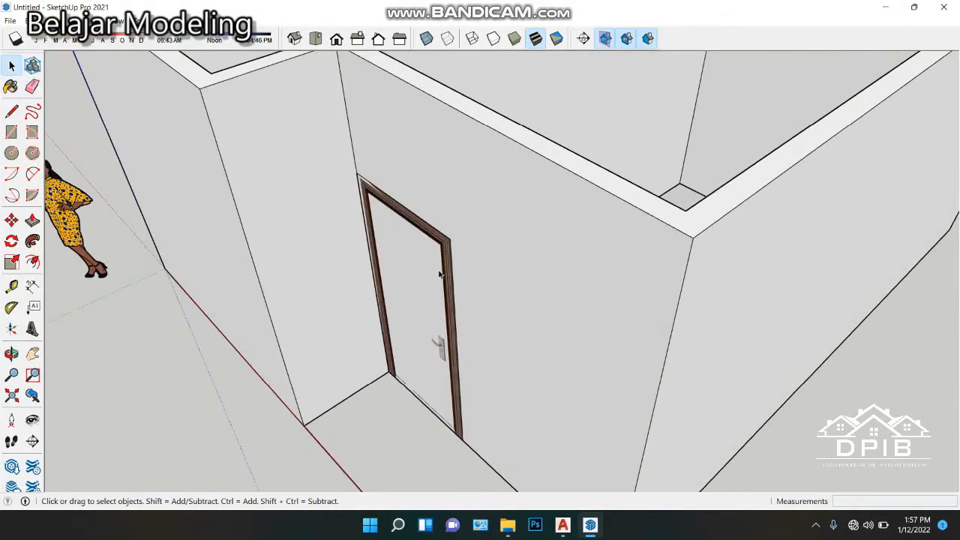
middle_click_drag(463, 283, 480, 240)
scroll(463, 203, "up", 5)
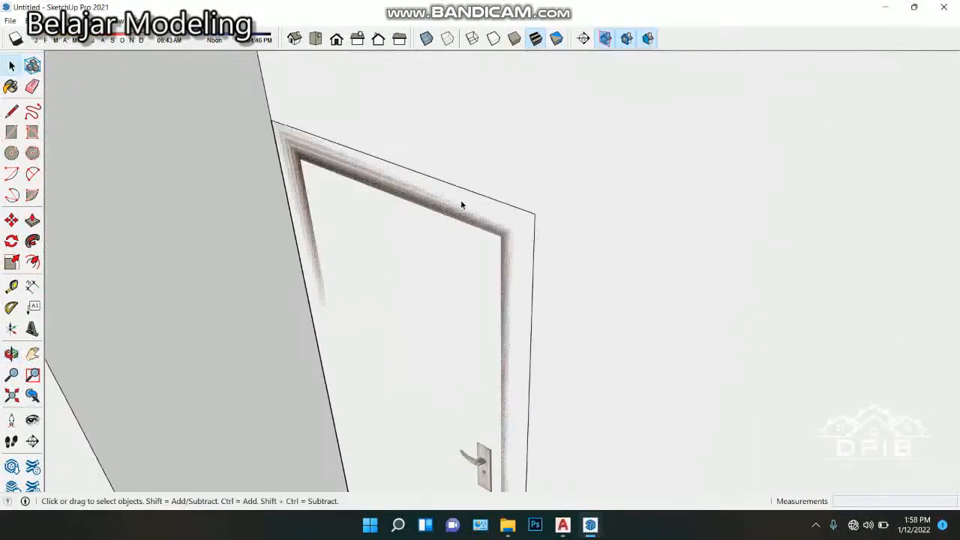
scroll(470, 209, "down", 8)
middle_click_drag(439, 275, 453, 245)
scroll(368, 237, "down", 10)
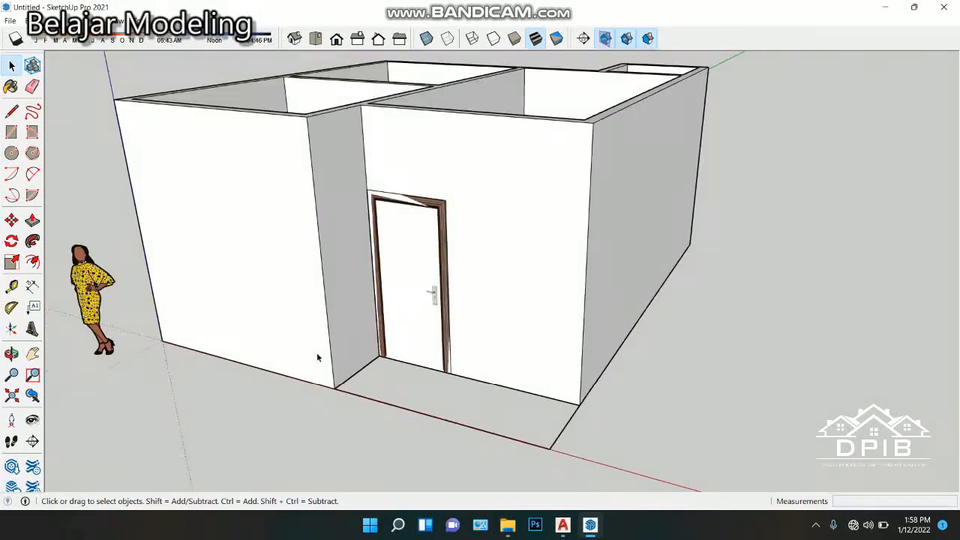
Open the house wall group and draw a rectangle on the entrance wall matching the door frame's outline.
left_click(480, 214)
double_click(469, 221)
scroll(388, 265, "up", 5)
middle_click_drag(388, 265, 234, 251)
key("r")
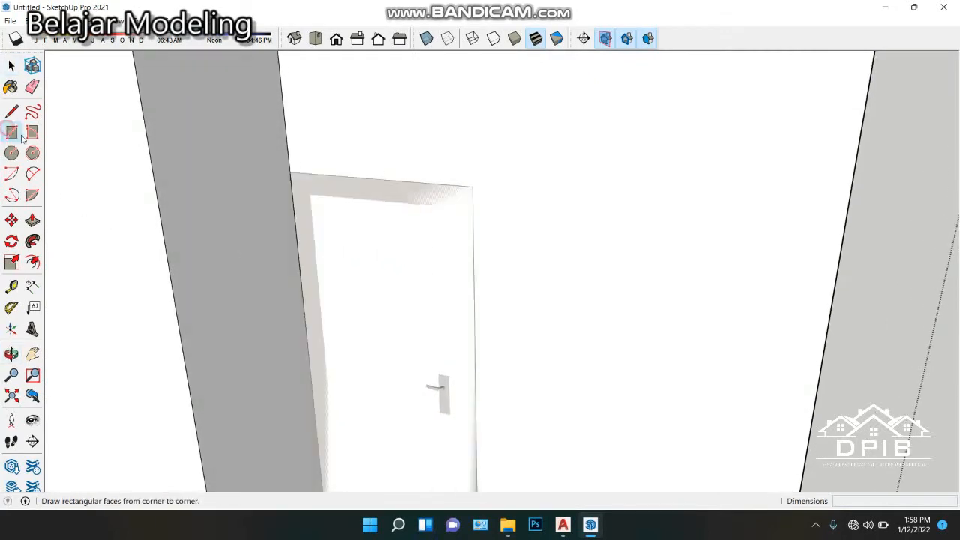
scroll(301, 142, "down", 5)
scroll(315, 143, "up", 6)
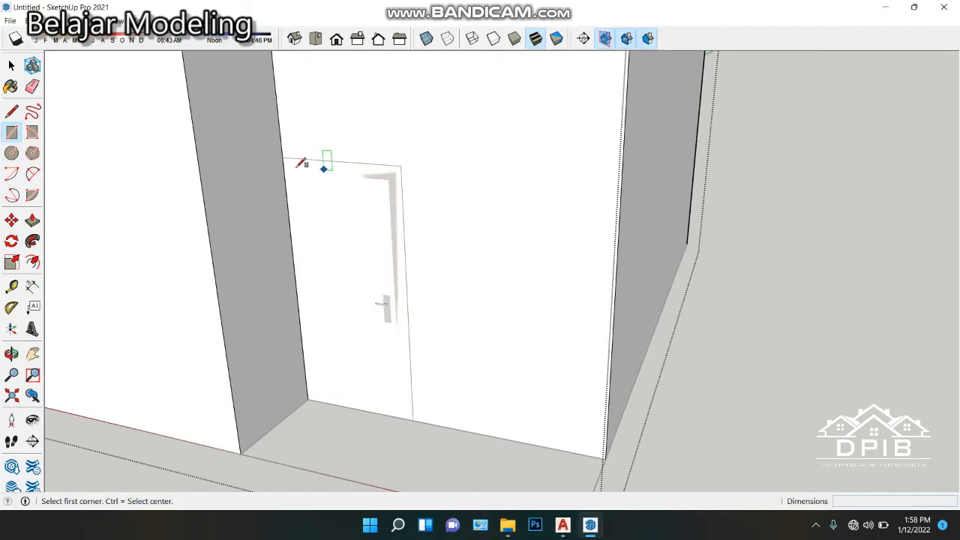
left_click(283, 157)
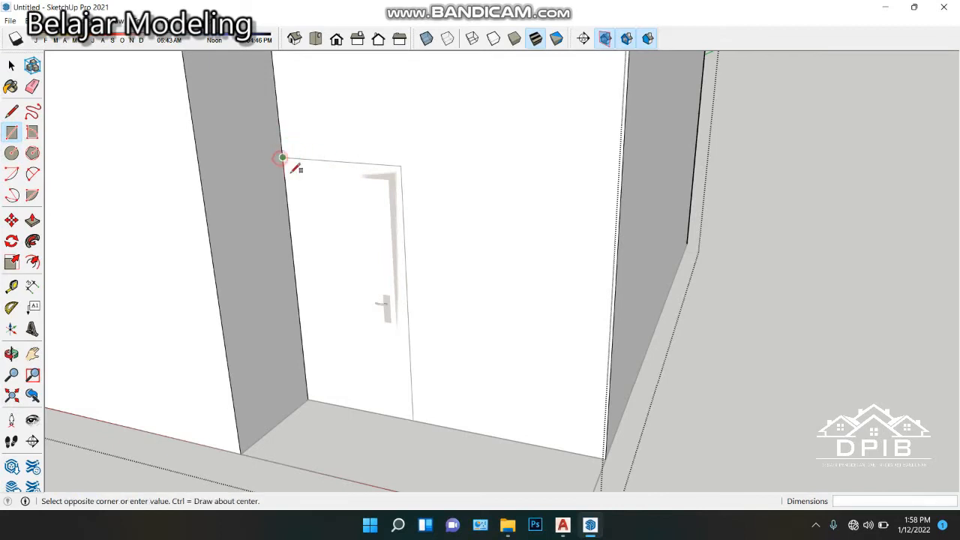
left_click(413, 419)
Push the door-sized rectangle 0.15 m through the entrance wall's thickness to cut the doorway.
scroll(341, 405, "down", 4)
middle_click_drag(341, 406, 337, 379)
scroll(336, 379, "up", 3)
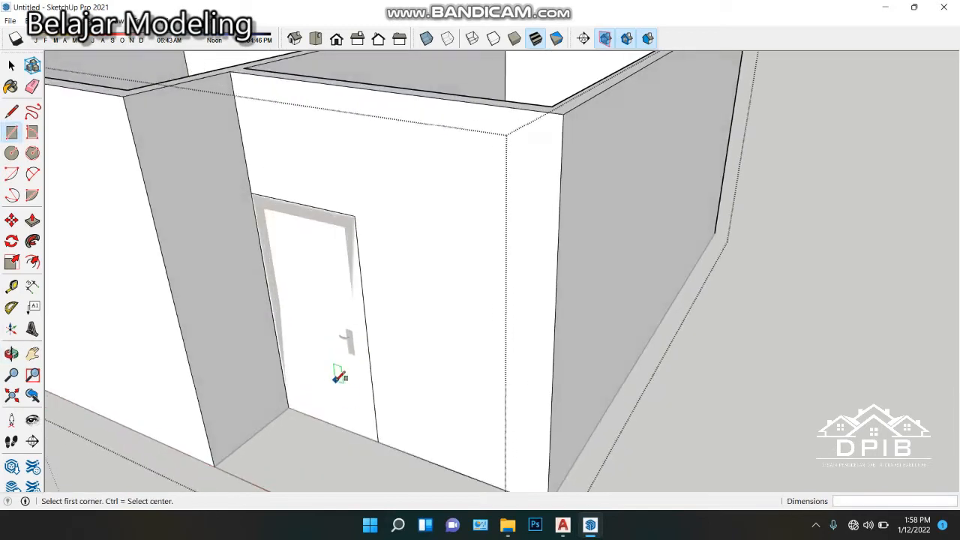
key("p")
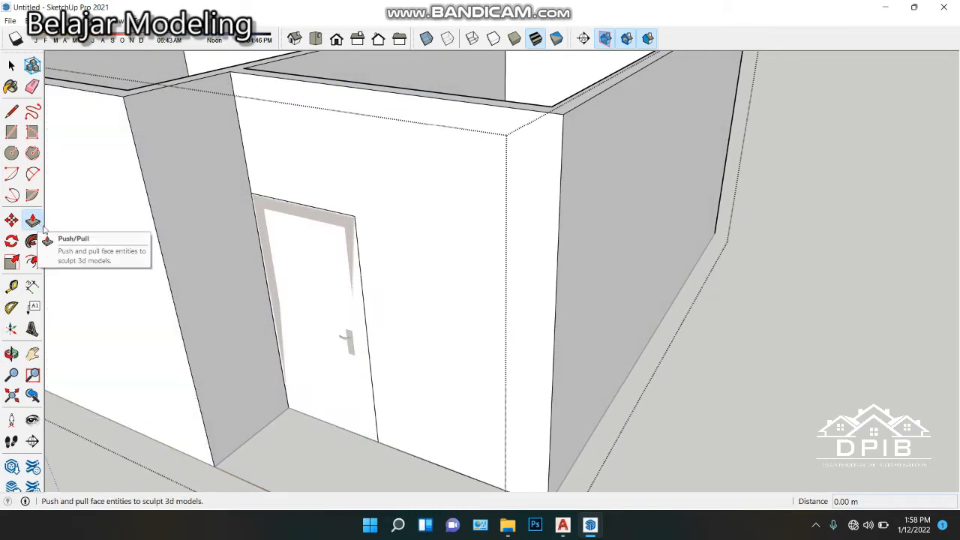
left_click(282, 270)
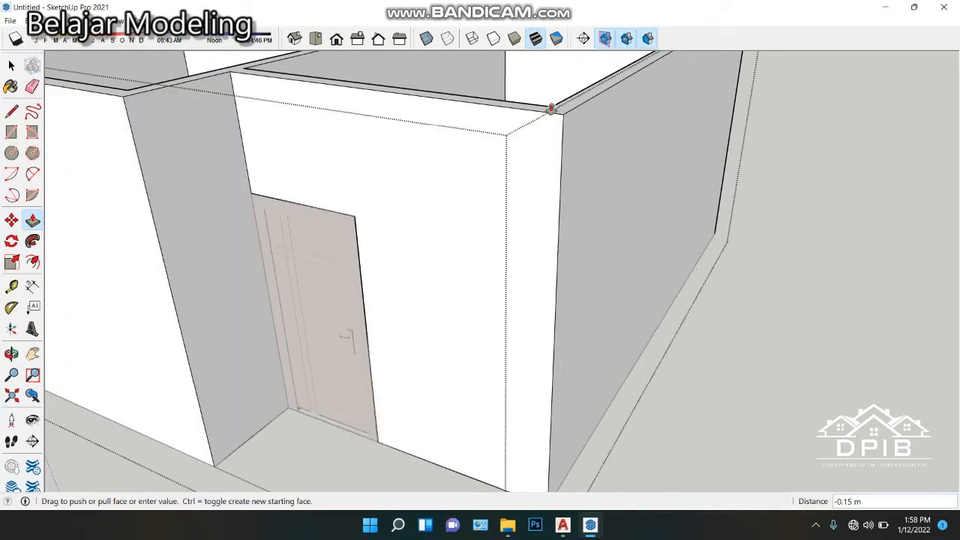
middle_click_drag(426, 134, 330, 268)
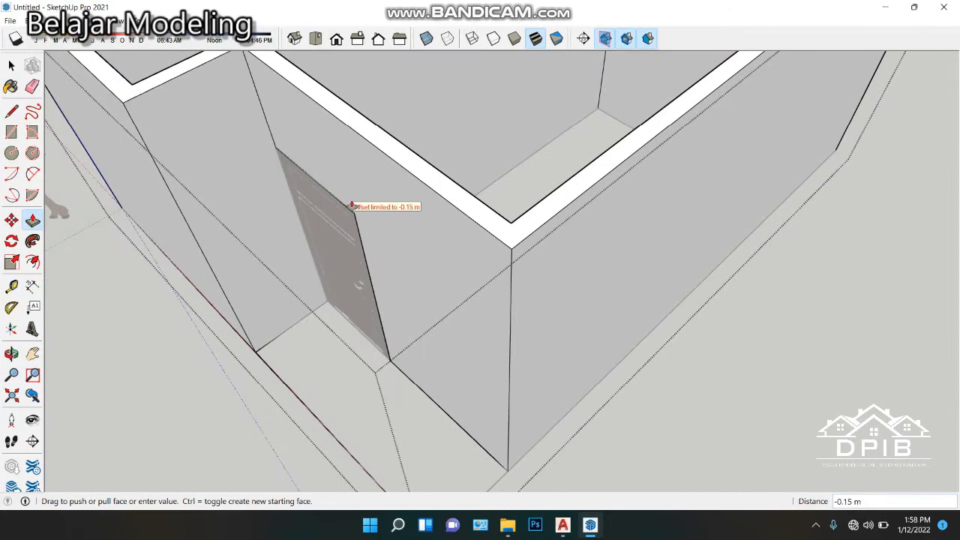
middle_click_drag(350, 190, 281, 253)
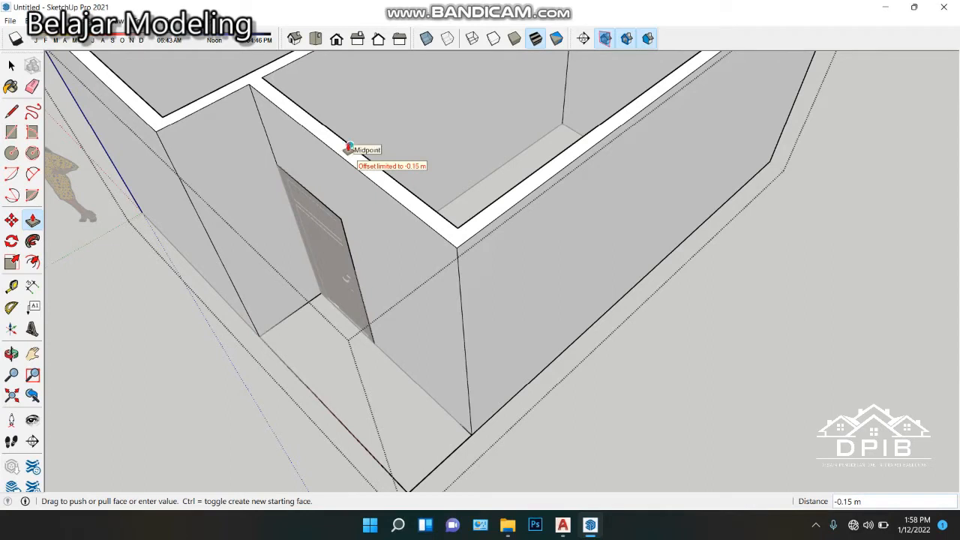
left_click(349, 148)
middle_click_drag(386, 253, 189, 211)
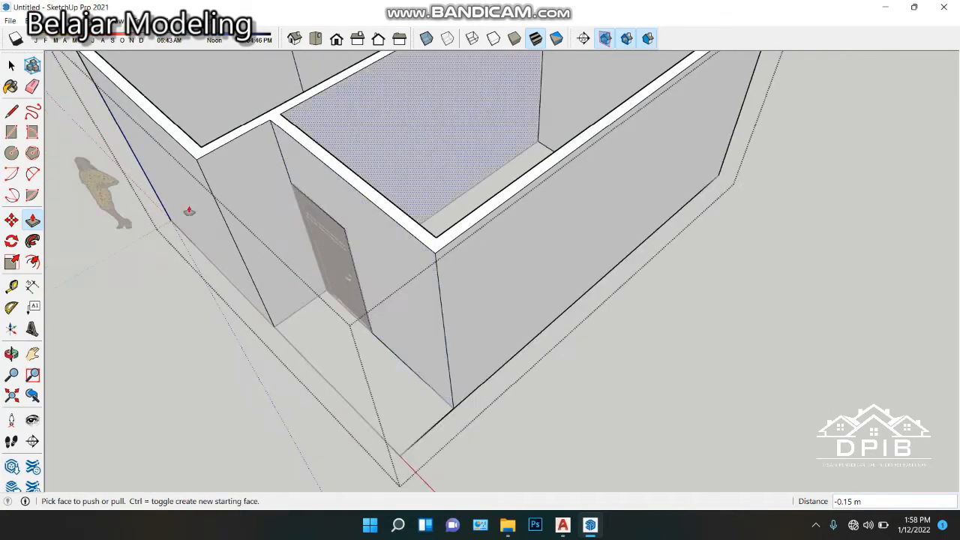
key("space")
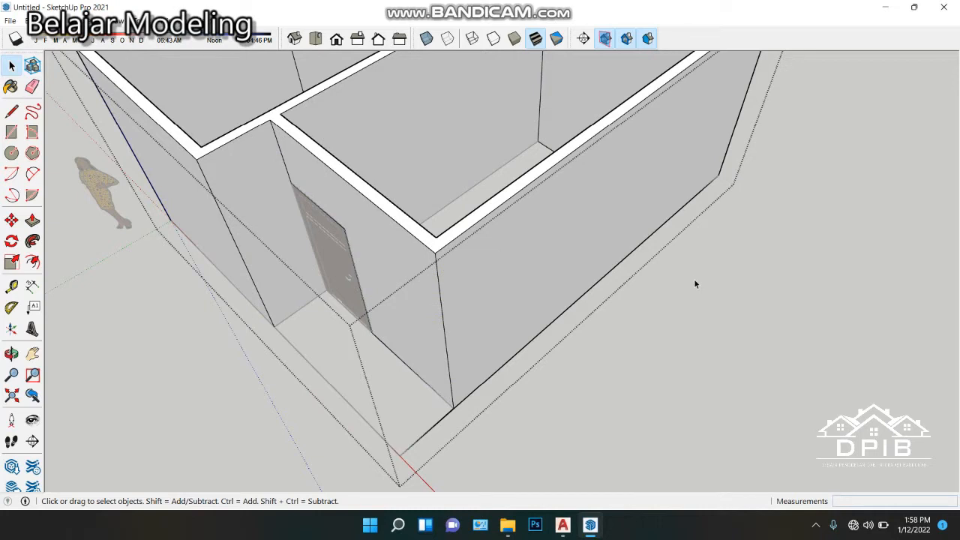
middle_click_drag(520, 280, 635, 70)
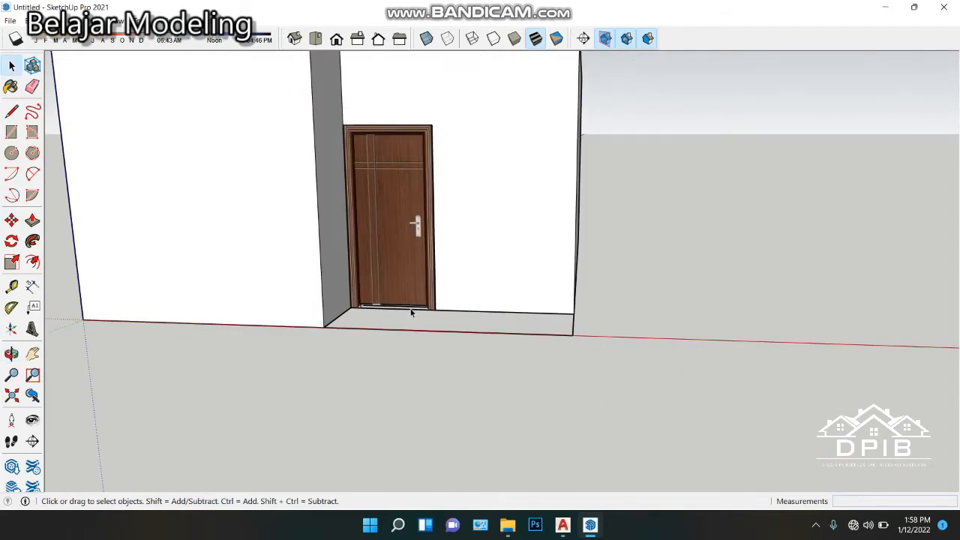
Examine the fitted door's frame and its doorway in the entrance wall from several angles.
scroll(413, 317, "down", 5)
middle_click_drag(472, 244, 376, 145)
scroll(375, 212, "up", 5)
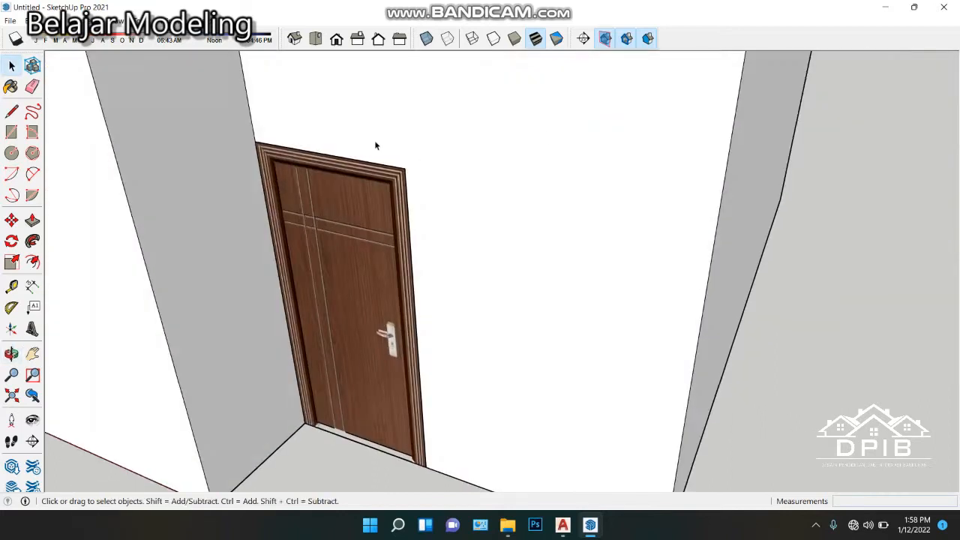
middle_click_drag(382, 185, 298, 68)
scroll(330, 176, "up", 5)
scroll(418, 197, "up", 3)
middle_click_drag(418, 196, 482, 214)
scroll(405, 180, "down", 5)
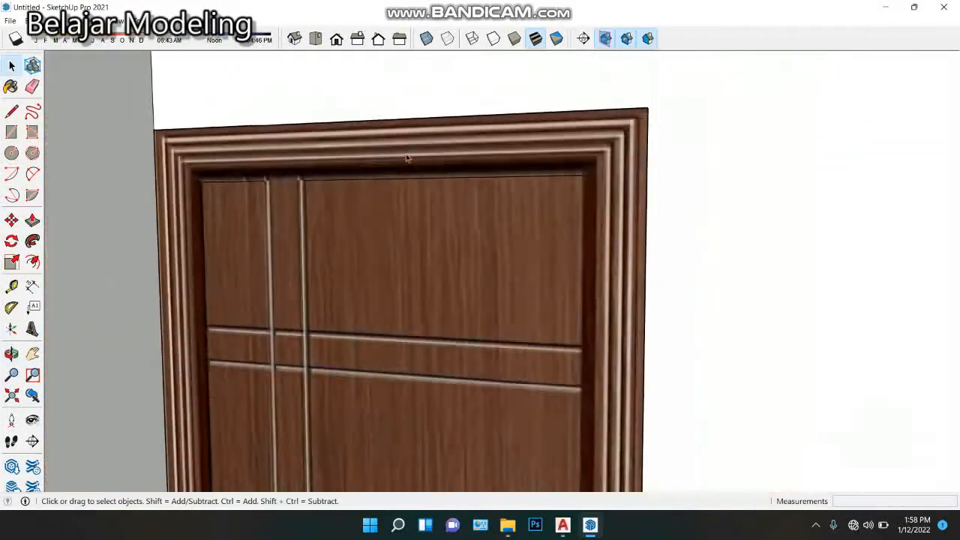
scroll(441, 298, "down", 5)
middle_click_drag(441, 298, 343, 354)
scroll(342, 468, "up", 6)
scroll(343, 468, "up", 3)
scroll(212, 334, "down", 6)
middle_click_drag(215, 348, 203, 364)
scroll(205, 362, "down", 4)
middle_click_drag(302, 285, 240, 323)
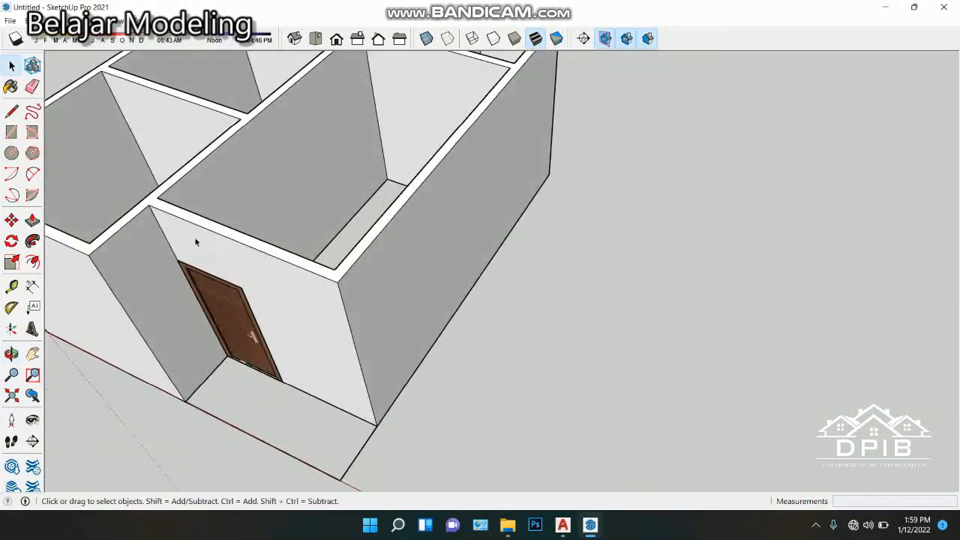
scroll(199, 256, "up", 4)
middle_click_drag(398, 335, 46, 366)
scroll(242, 279, "down", 4)
scroll(247, 285, "up", 5)
middle_click_drag(248, 285, 444, 297)
scroll(310, 343, "down", 4)
Move the double window with its vent blocks by its lower back corner to the door frame's lower outer corner on the entrance wall.
middle_click_drag(310, 343, 611, 238)
scroll(613, 240, "down", 3)
middle_click_drag(523, 237, 645, 259)
left_click(321, 244)
left_click(11, 219)
scroll(279, 281, "up", 8)
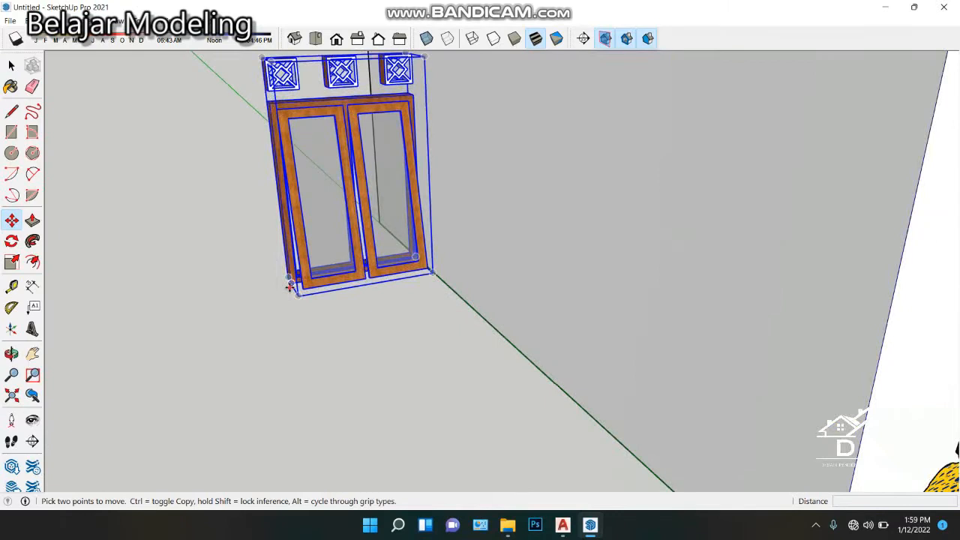
left_click(290, 285)
scroll(128, 305, "down", 8)
middle_click_drag(441, 356, 337, 375)
scroll(465, 316, "up", 3)
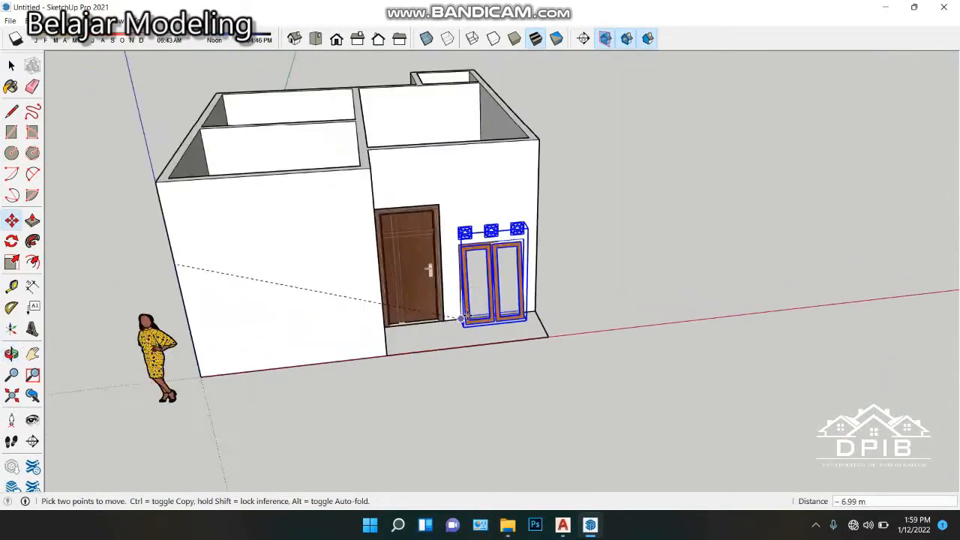
scroll(462, 319, "up", 5)
left_click(401, 336)
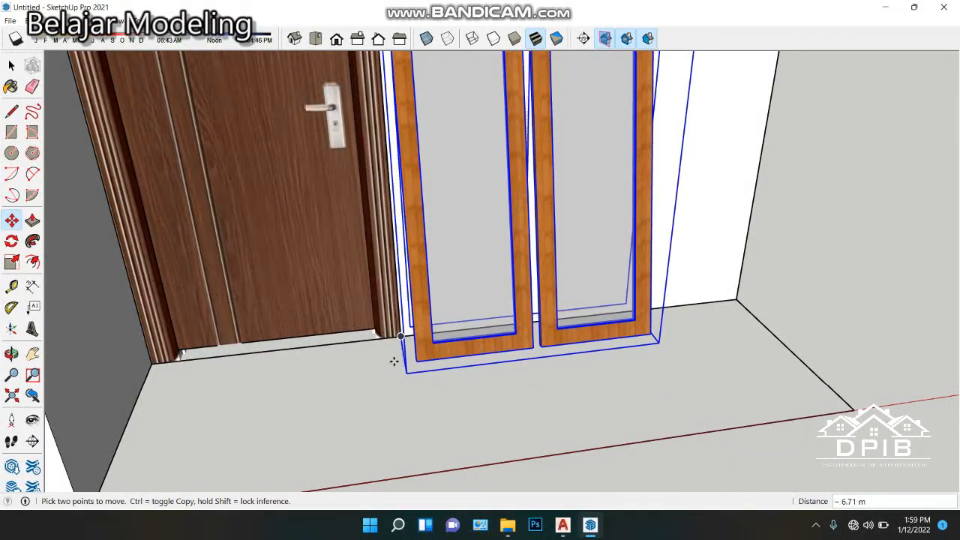
Slide the window along the red axis about 0.30 m away from the door, keeping it against the entrance wall.
scroll(388, 342, "up", 5)
scroll(419, 337, "down", 3)
middle_click_drag(419, 337, 498, 388)
scroll(495, 384, "up", 2)
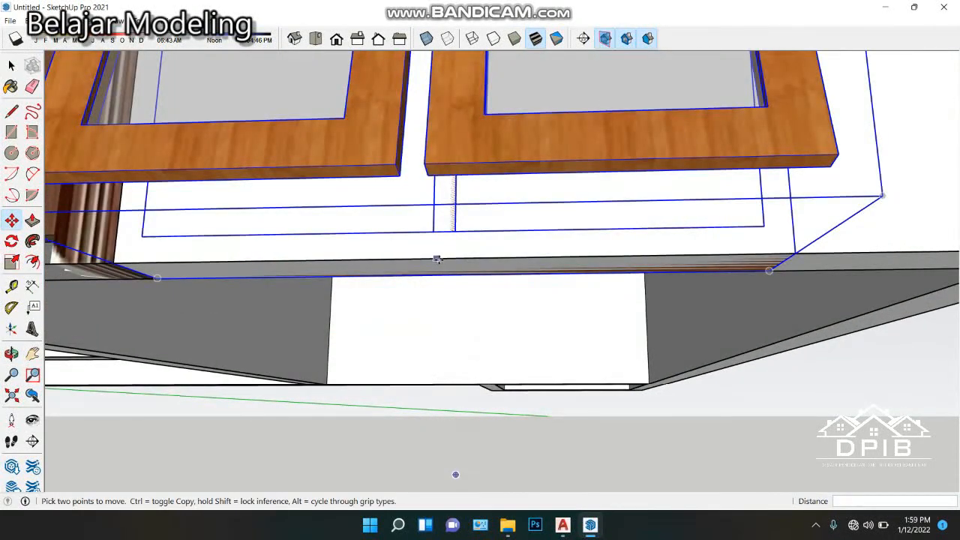
left_click(443, 259)
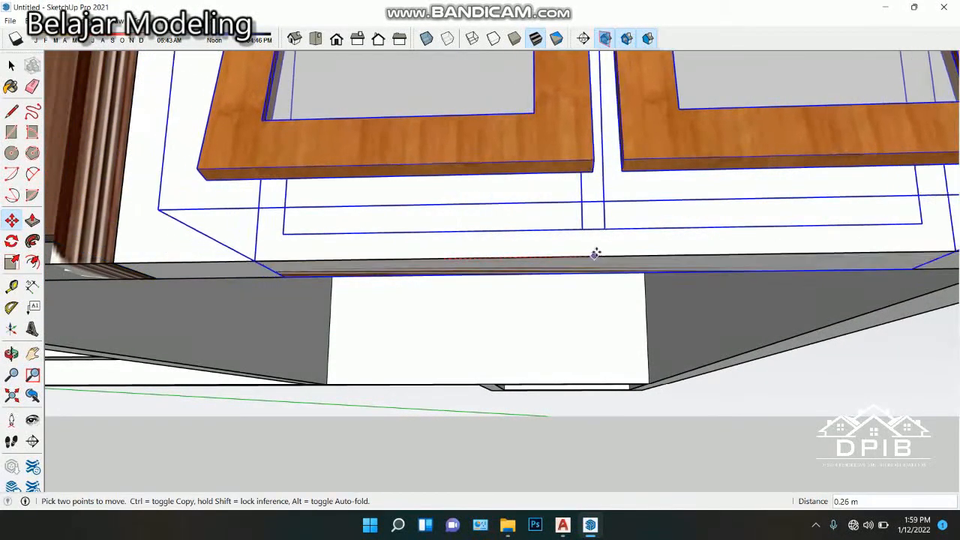
scroll(215, 300, "down", 4)
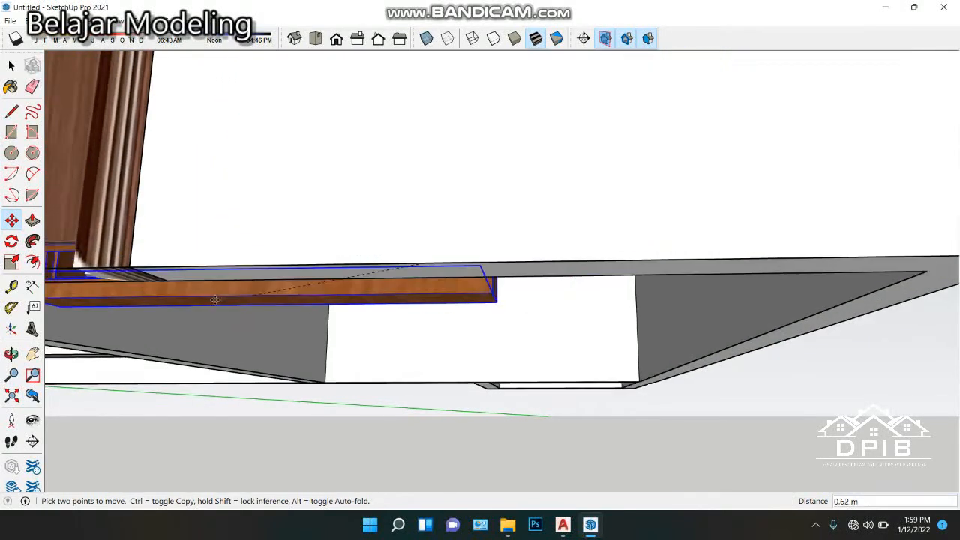
scroll(200, 318, "down", 1)
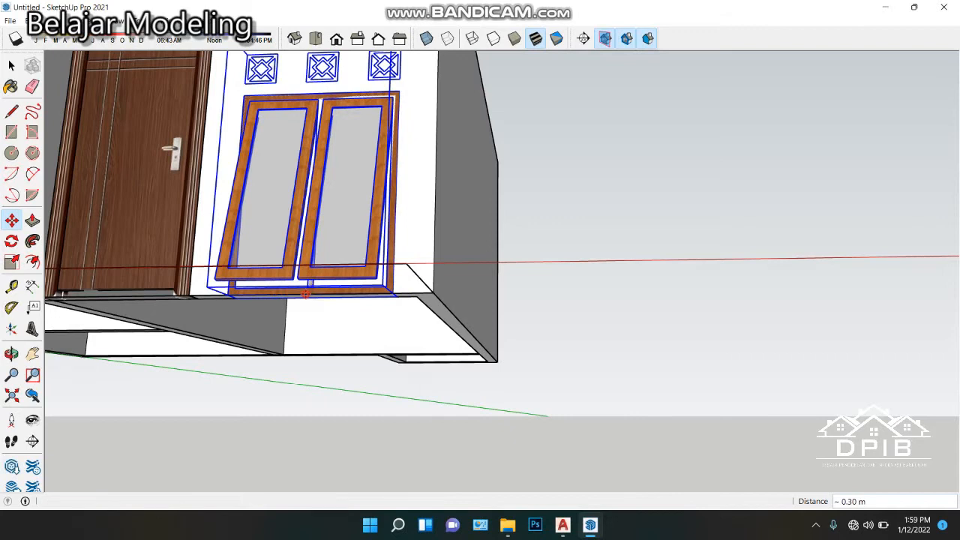
Raise the window straight up the entrance wall so its frame's top aligns with the door frame's top, and deselect it.
middle_click_drag(310, 328, 327, 408)
scroll(327, 408, "down", 1)
middle_click_drag(366, 382, 418, 383)
scroll(418, 384, "down", 2)
scroll(225, 251, "up", 3)
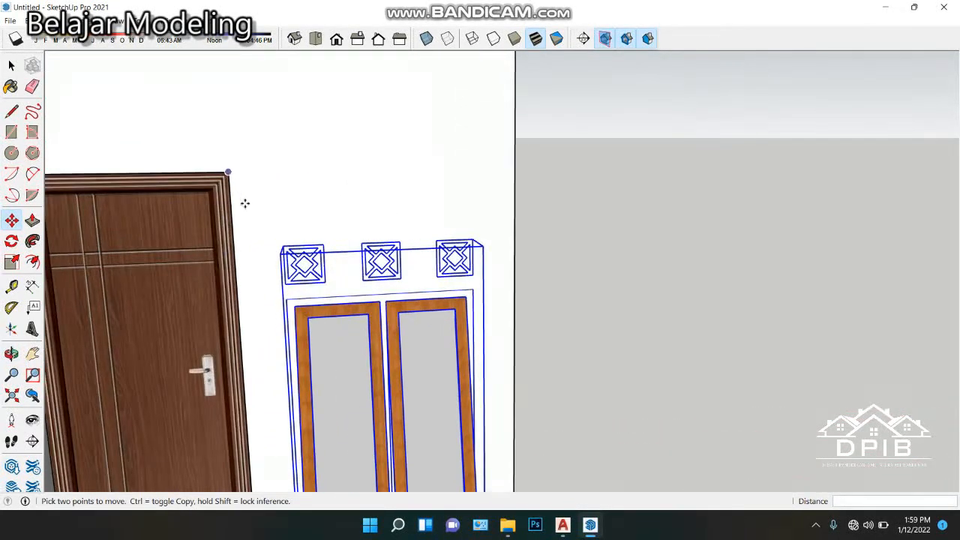
scroll(289, 296, "up", 3)
left_click(296, 306)
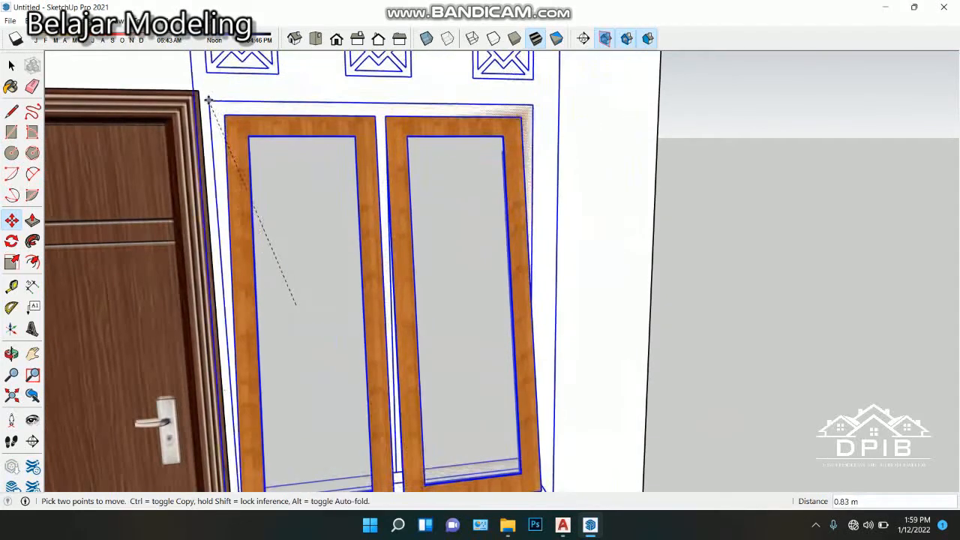
left_click(284, 93)
scroll(465, 210, "down", 3)
middle_click_drag(499, 251, 236, 322)
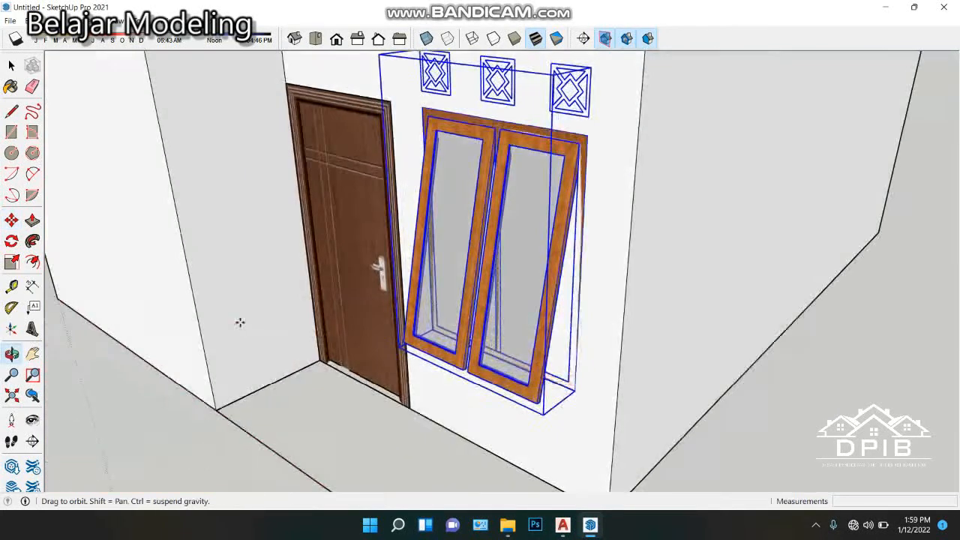
scroll(447, 360, "down", 2)
scroll(447, 361, "down", 1)
scroll(492, 309, "up", 2)
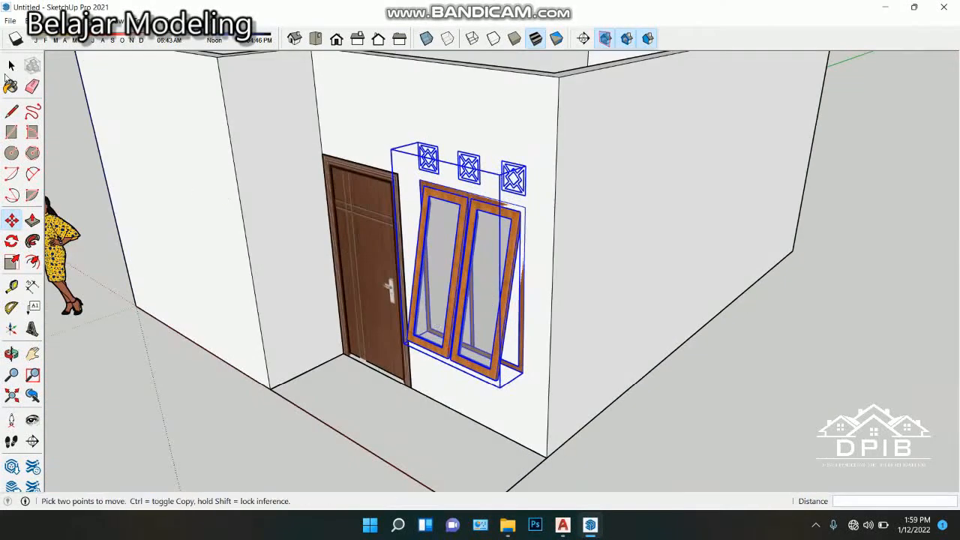
left_click(15, 66)
left_click(801, 370)
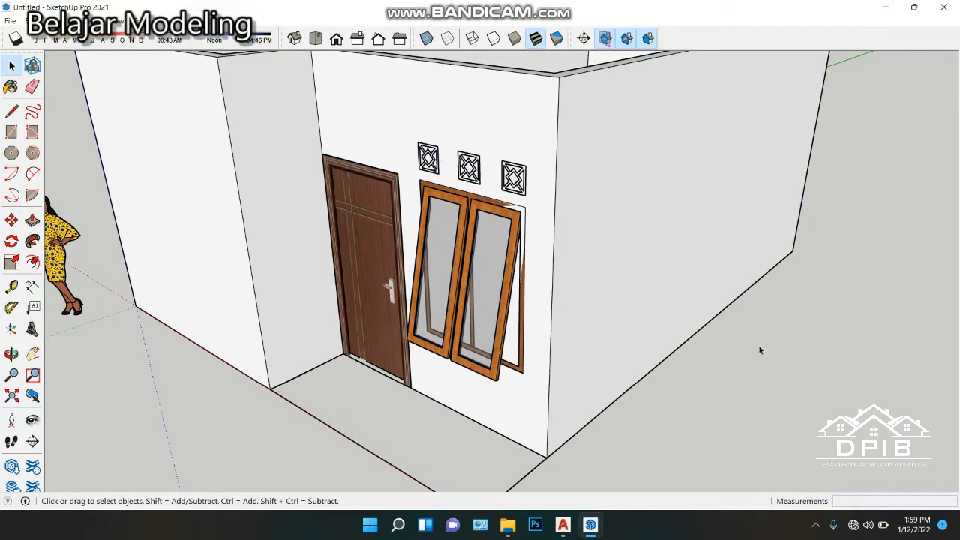
Open the house wall group and draw 0.25 x 0.25 m squares on the entrance wall matching the three vent blocks.
double_click(653, 250)
middle_click_drag(523, 277, 591, 204)
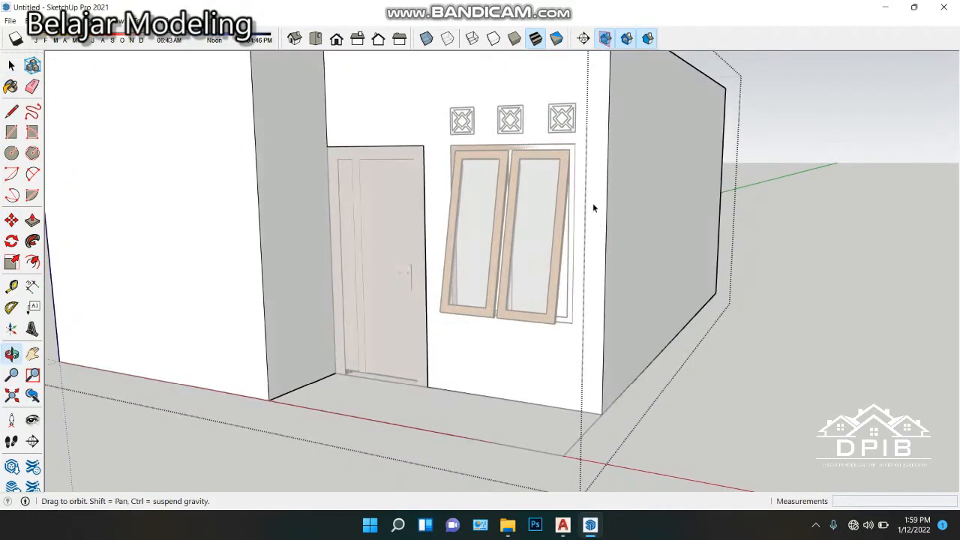
scroll(397, 359, "down", 2)
scroll(531, 172, "up", 3)
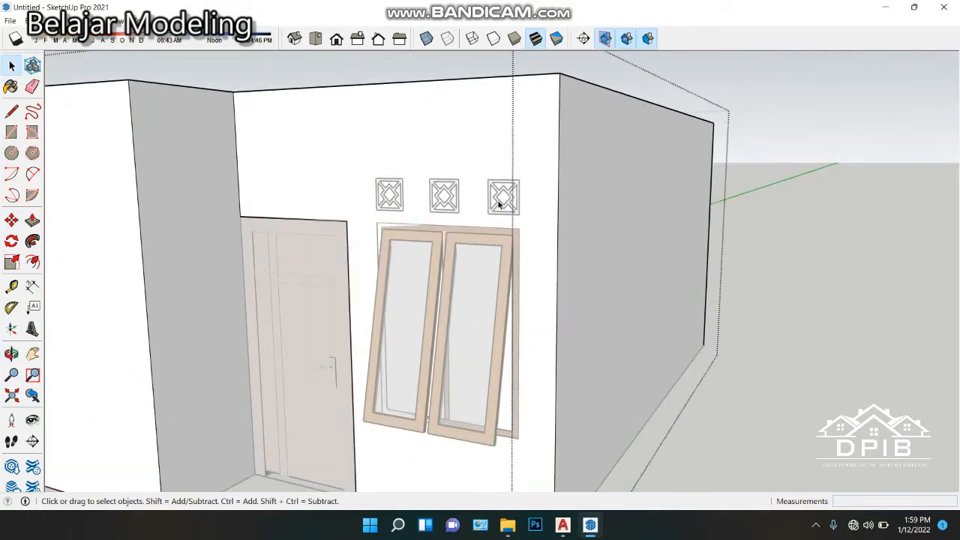
scroll(435, 220, "up", 2)
scroll(289, 183, "down", 3)
scroll(364, 239, "up", 2)
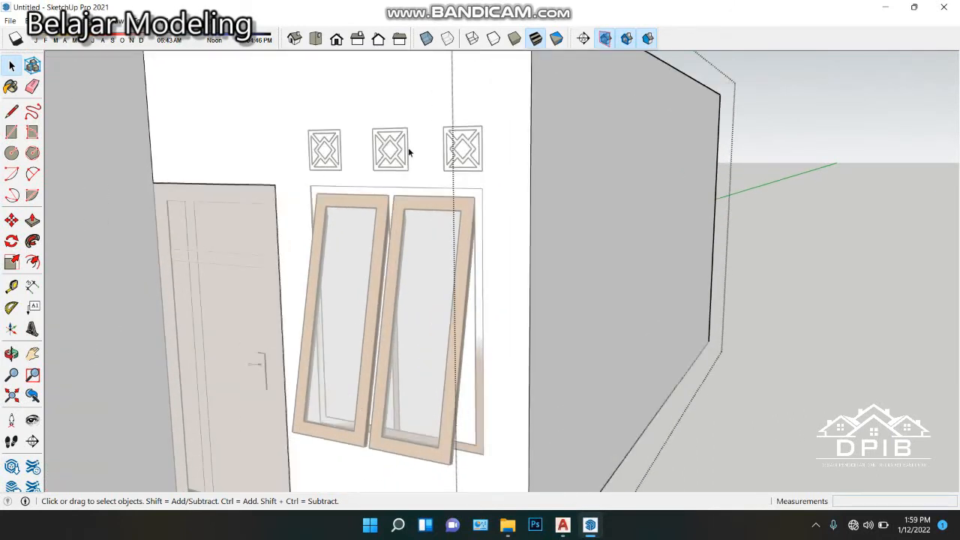
left_click(12, 132)
scroll(330, 131, "up", 4)
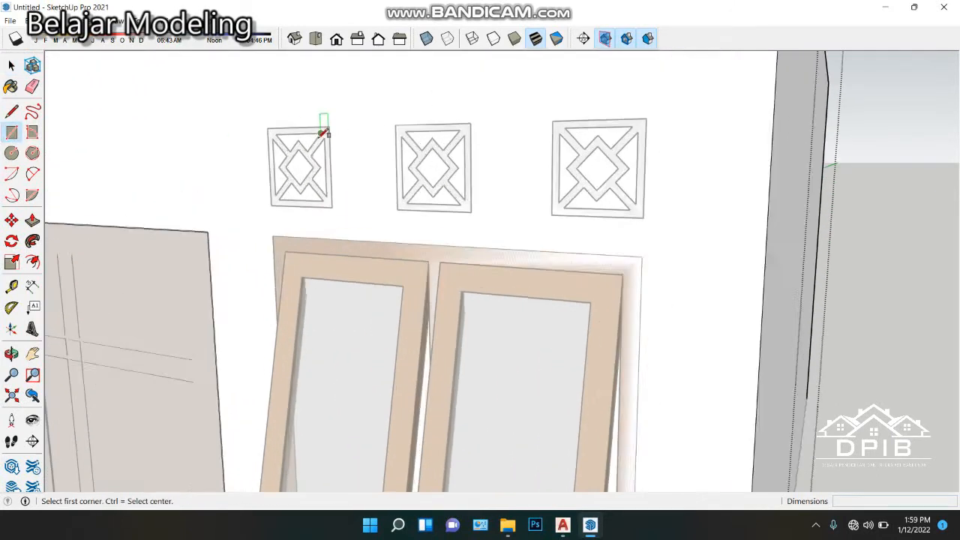
left_click(250, 125)
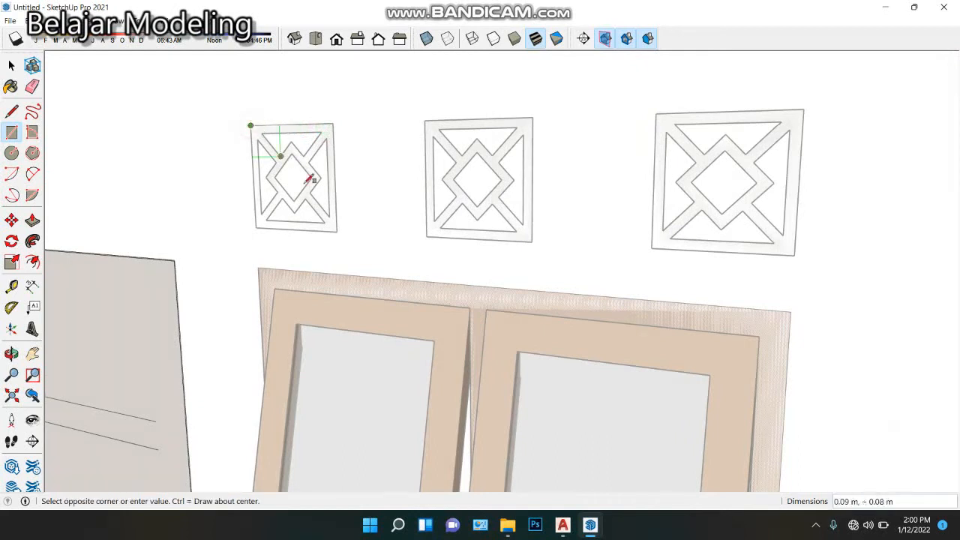
left_click(336, 231)
left_click(426, 119)
left_click(532, 241)
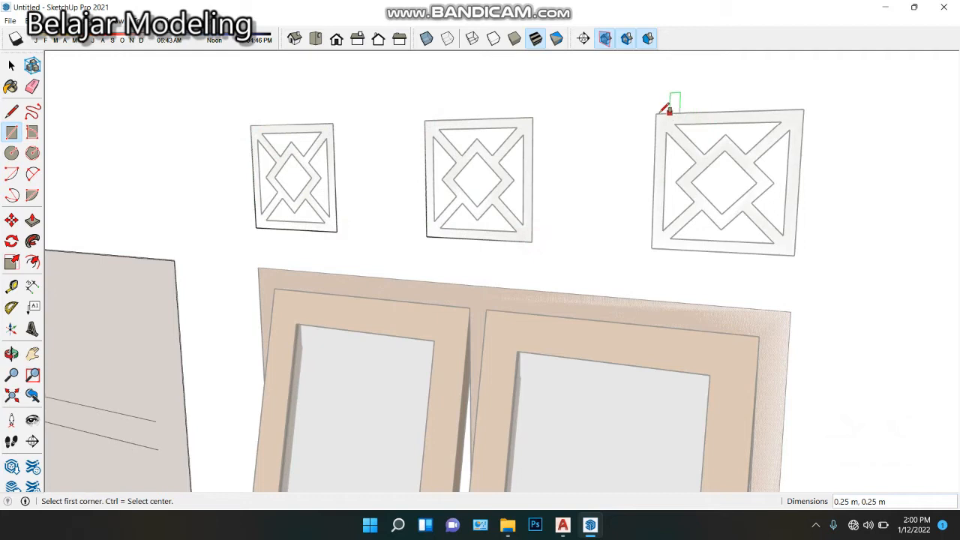
left_click(795, 255)
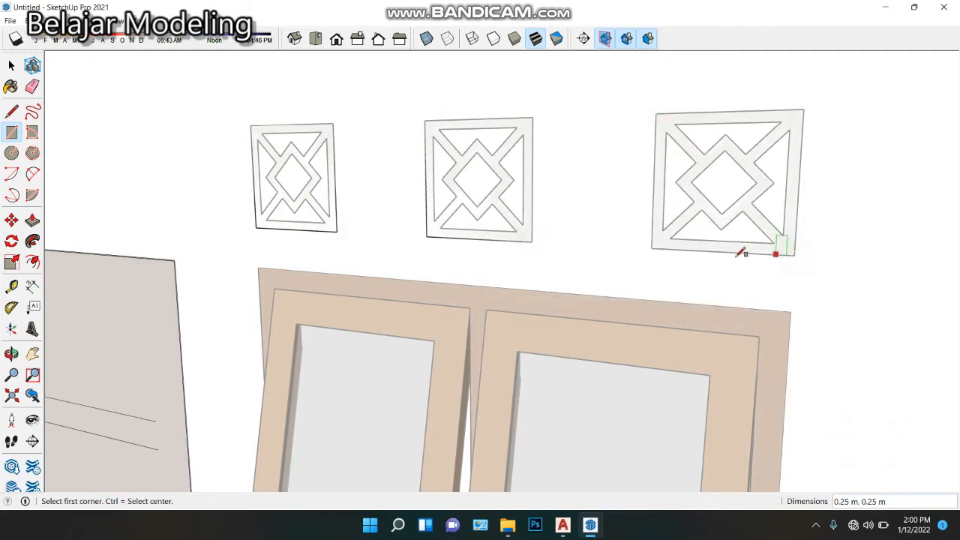
Push the three vent squares 0.15 m through the entrance wall's thickness to cut the ventilation openings.
key("p")
left_click(298, 188)
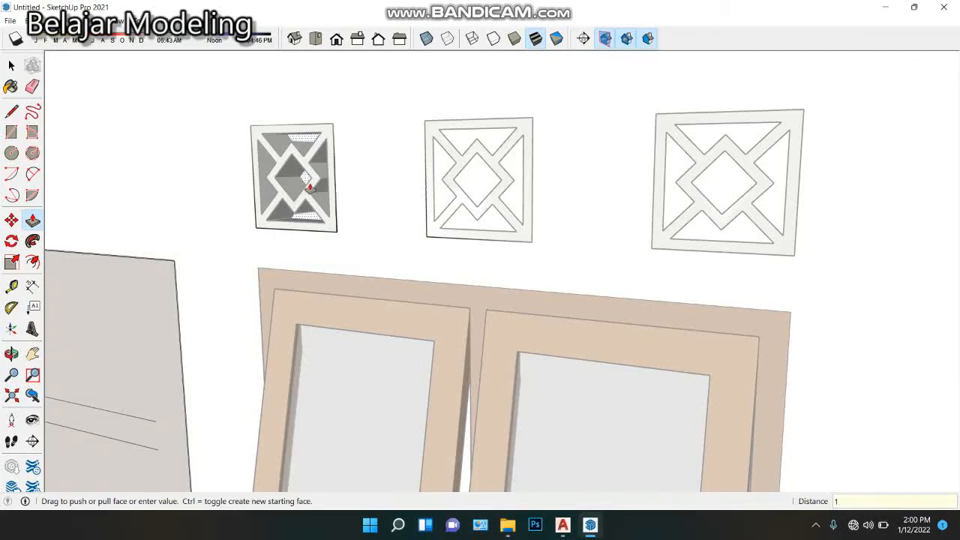
type("0.15")
key("Return")
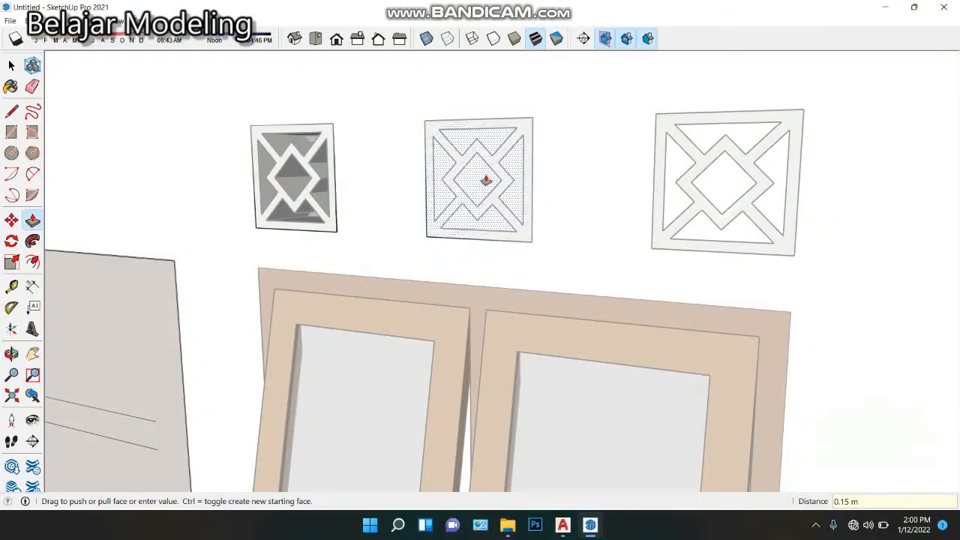
double_click(486, 177)
double_click(710, 175)
Draw a 1.60 x 1.24 m rectangle on the entrance wall matching the window frame's outline.
middle_click_drag(710, 175, 71, 163)
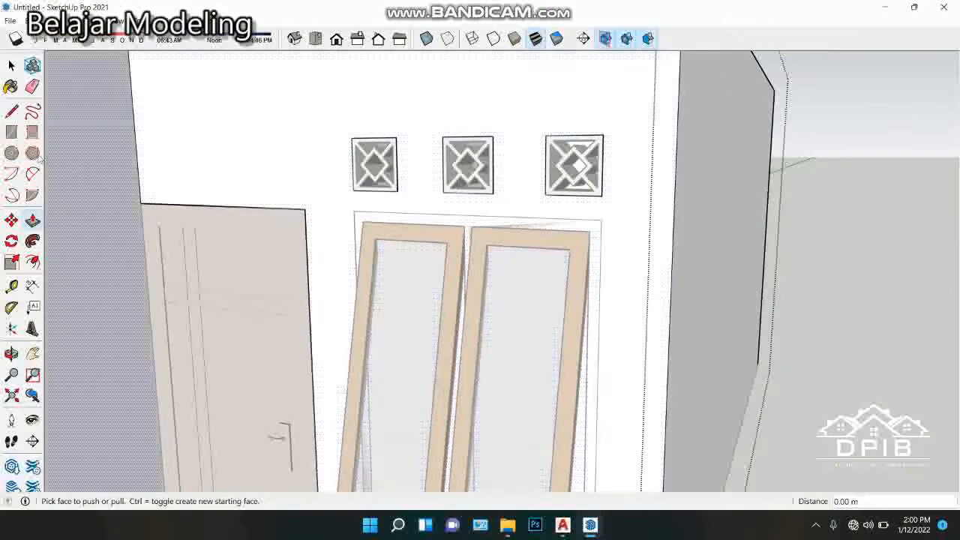
left_click(11, 131)
scroll(358, 210, "up", 2)
left_click(350, 203)
scroll(420, 214, "down", 5)
scroll(509, 393, "up", 3)
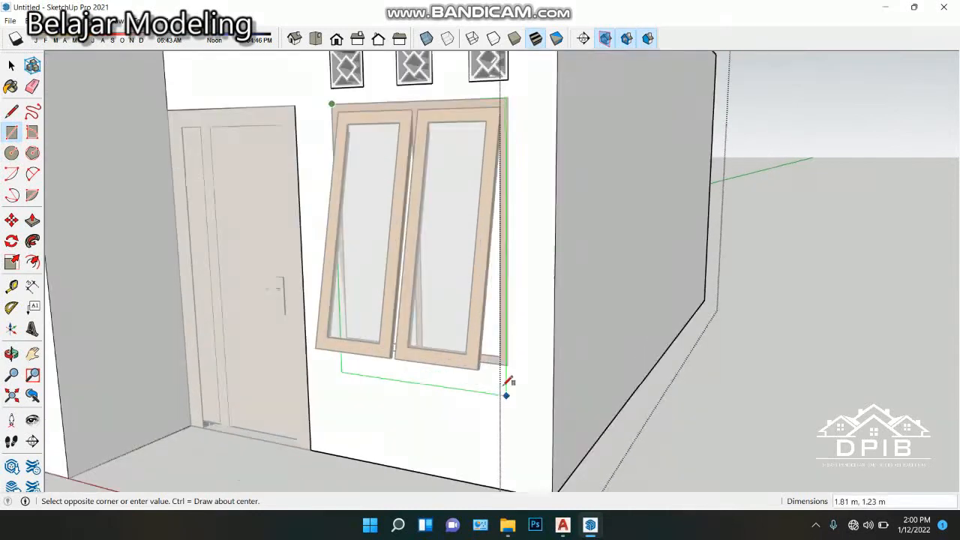
scroll(508, 393, "up", 2)
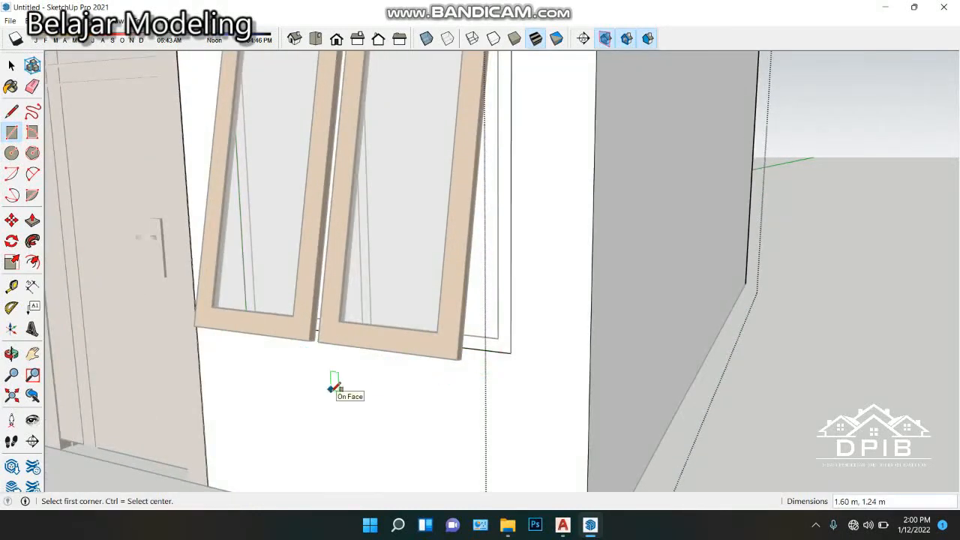
Push the window-sized rectangle through the entrance wall's thickness to cut the opening, and close the wall group.
key("p")
scroll(330, 400, "down", 2)
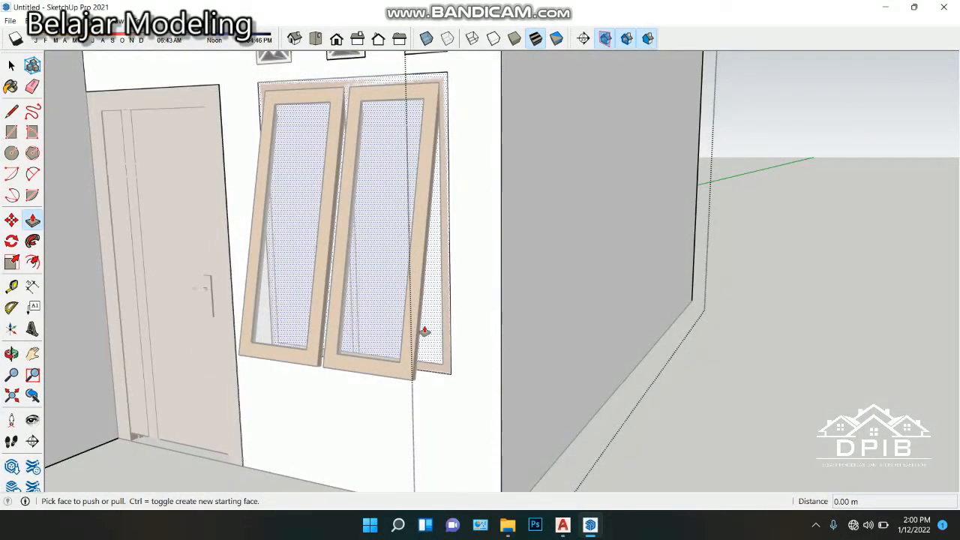
double_click(425, 331)
scroll(423, 353, "down", 3)
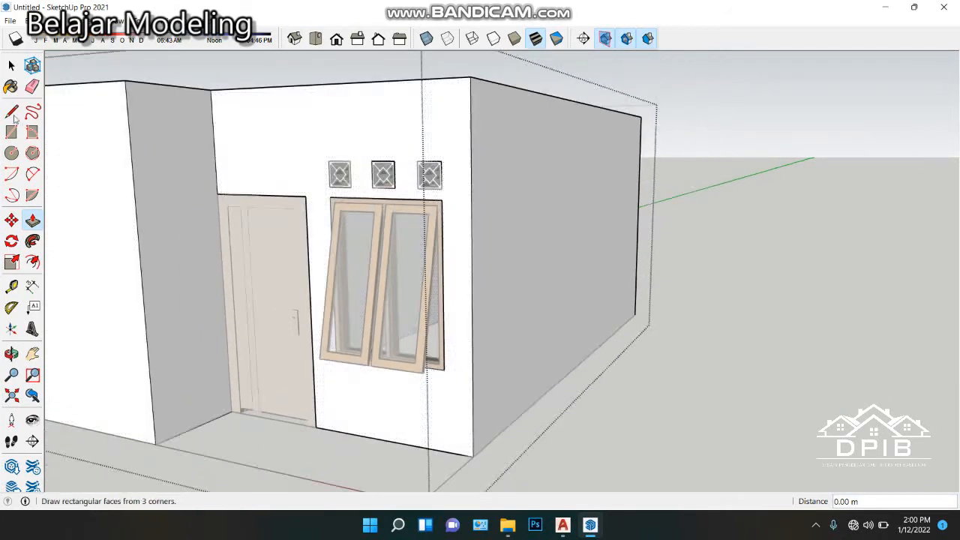
left_click(11, 65)
left_click(773, 217)
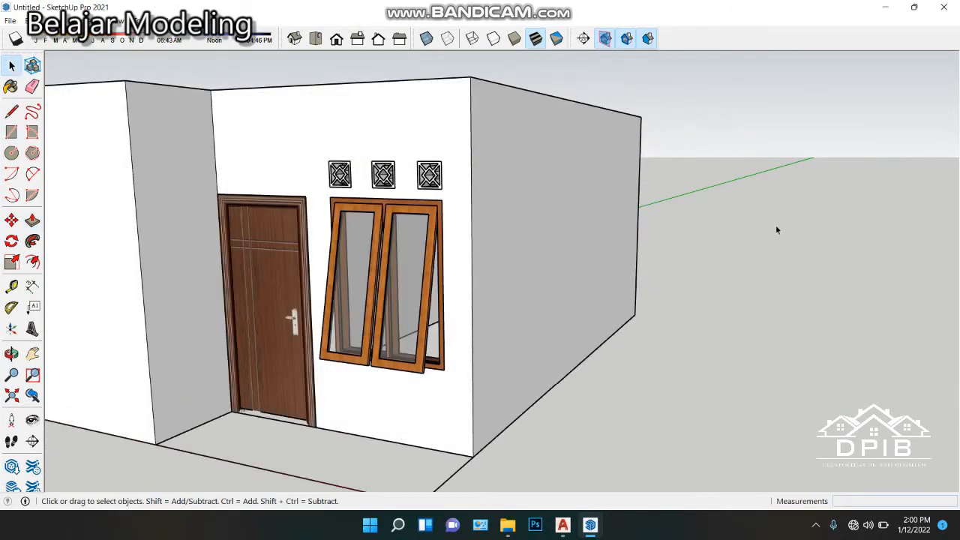
Copy the window with its vents from the entrance wall's lower outer corner to the projecting front wall's lower corner beside the door.
scroll(660, 323, "down", 3)
middle_click_drag(532, 306, 509, 354)
scroll(495, 323, "up", 3)
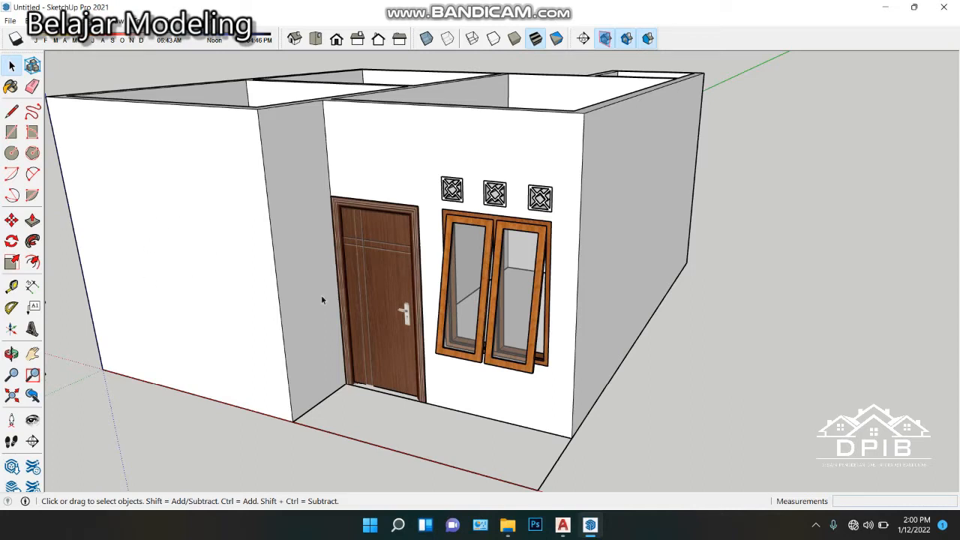
left_click(529, 279)
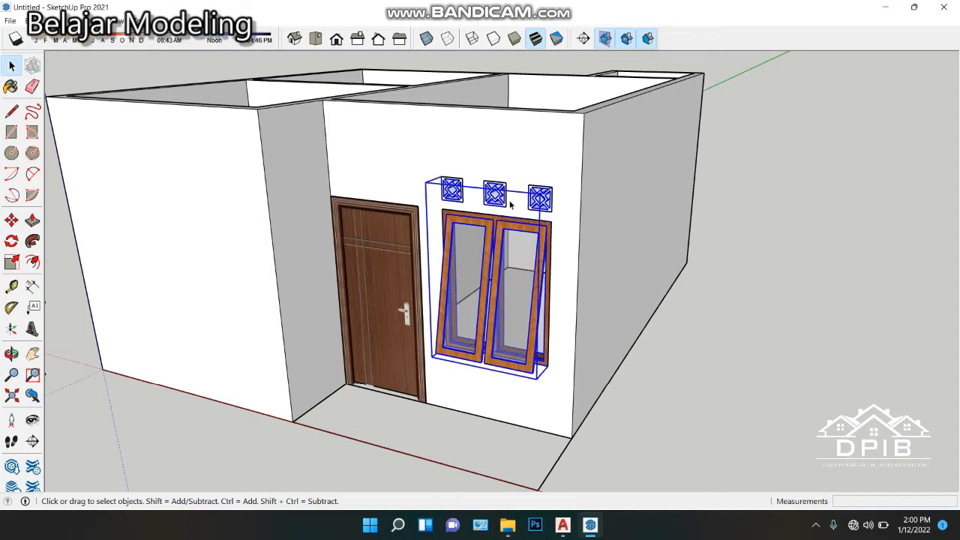
left_click(11, 219)
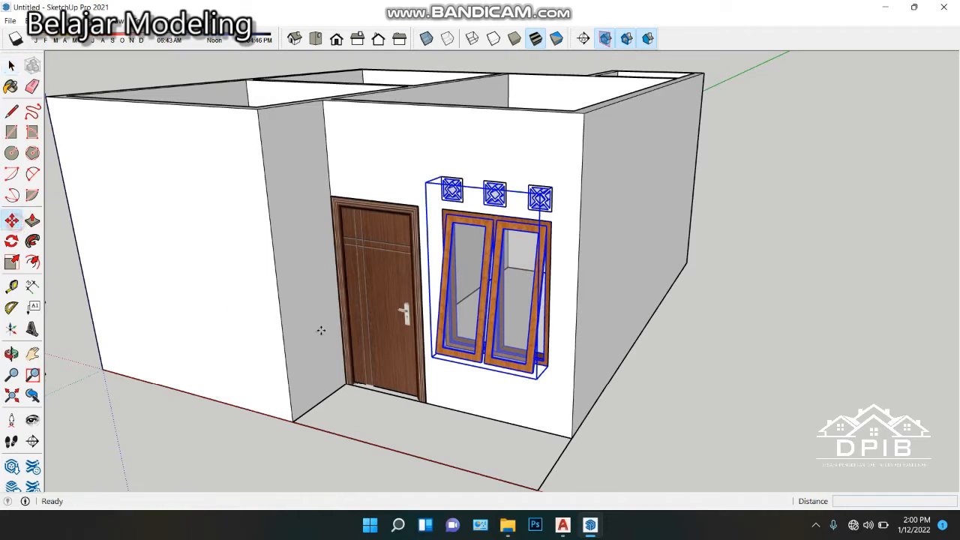
left_click(572, 437)
key("ctrl")
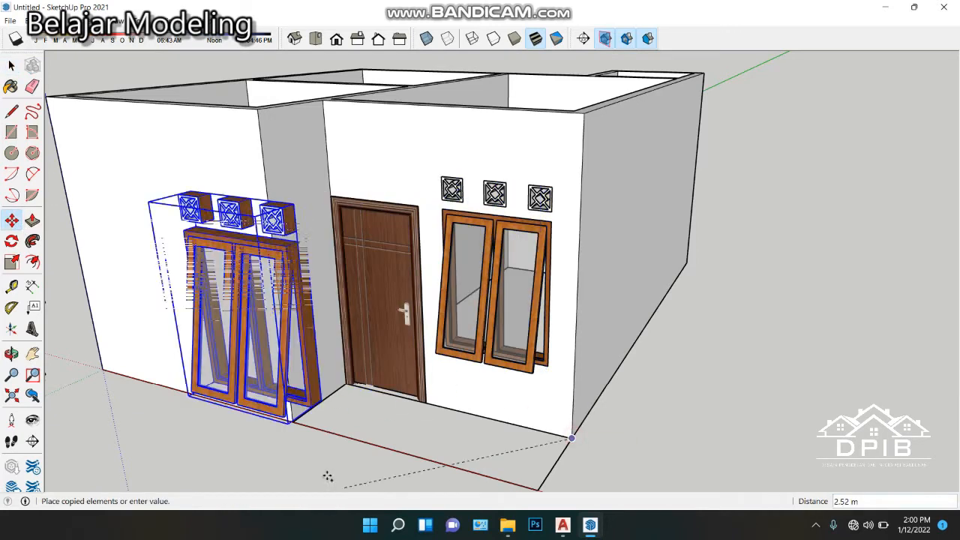
left_click(291, 422)
middle_click_drag(275, 422, 315, 336)
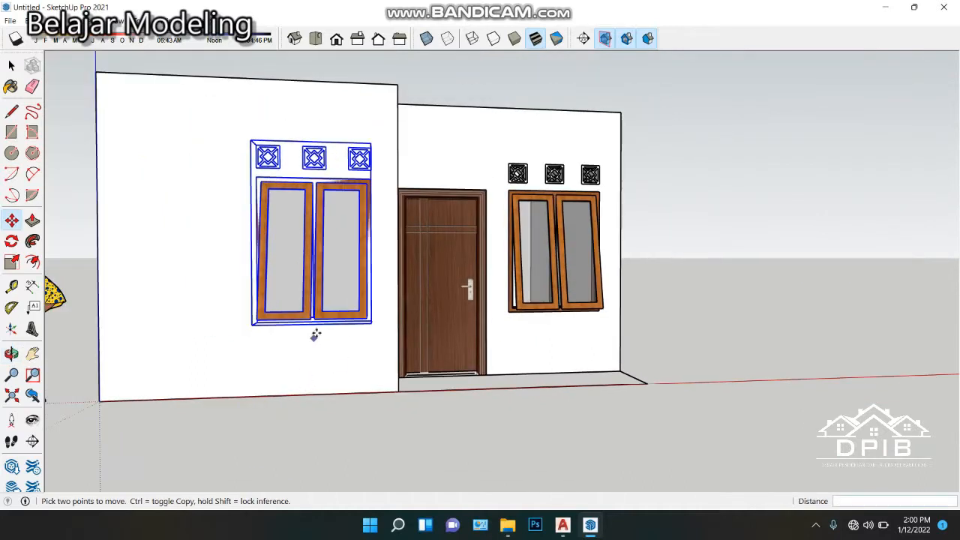
Move the copied window with its vents along the projecting front wall, away from the door toward the wall's middle.
left_click(316, 395)
left_click(257, 400)
middle_click_drag(279, 393, 230, 410)
scroll(309, 294, "up", 3)
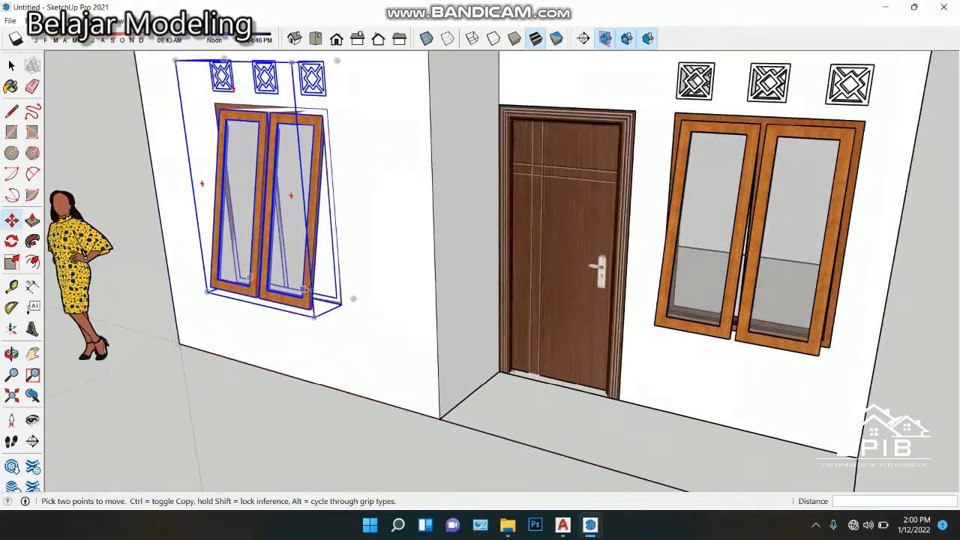
scroll(321, 322, "down", 2)
Open the wall group and trace the three vents above the copied window with 0.25 x 0.25 m squares.
left_click(13, 69)
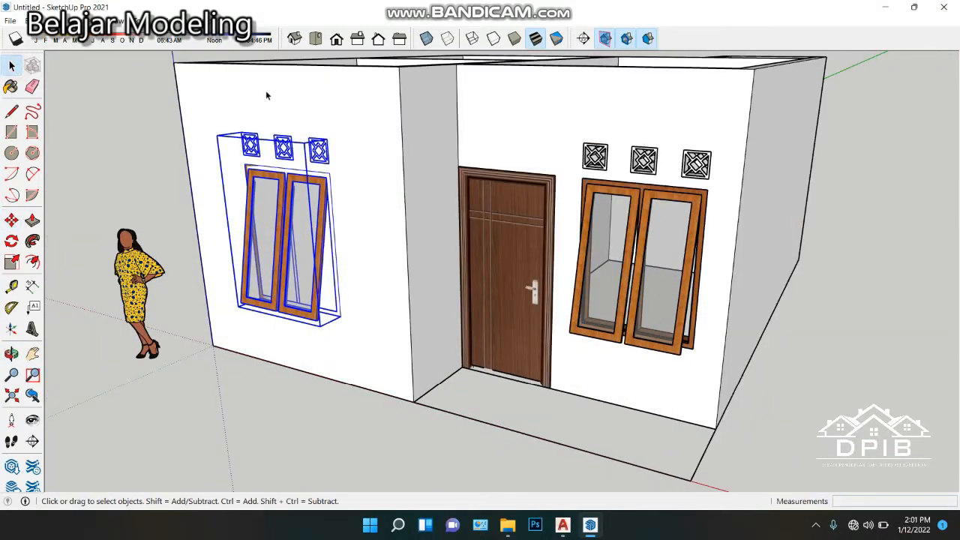
double_click(272, 89)
scroll(303, 159, "up", 5)
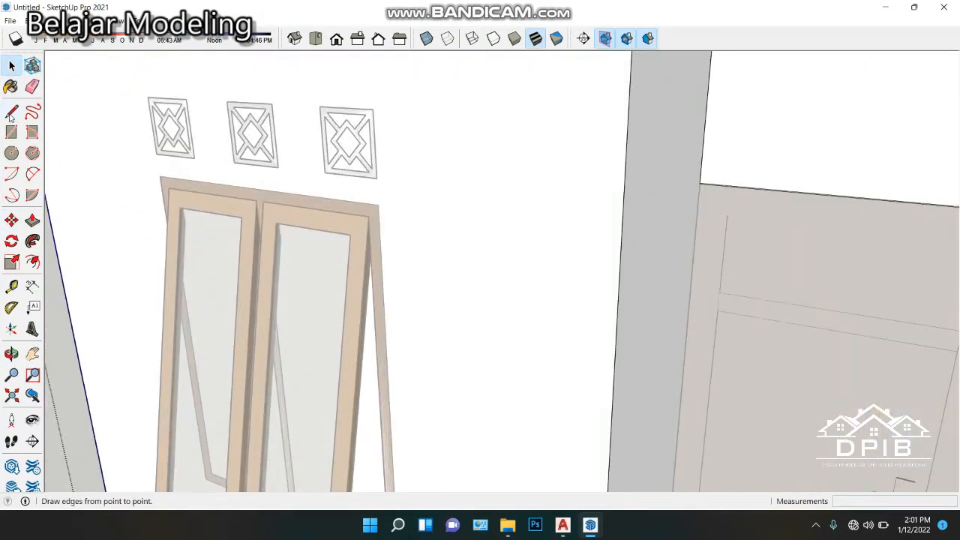
left_click(11, 132)
scroll(147, 92, "up", 3)
left_click(148, 96)
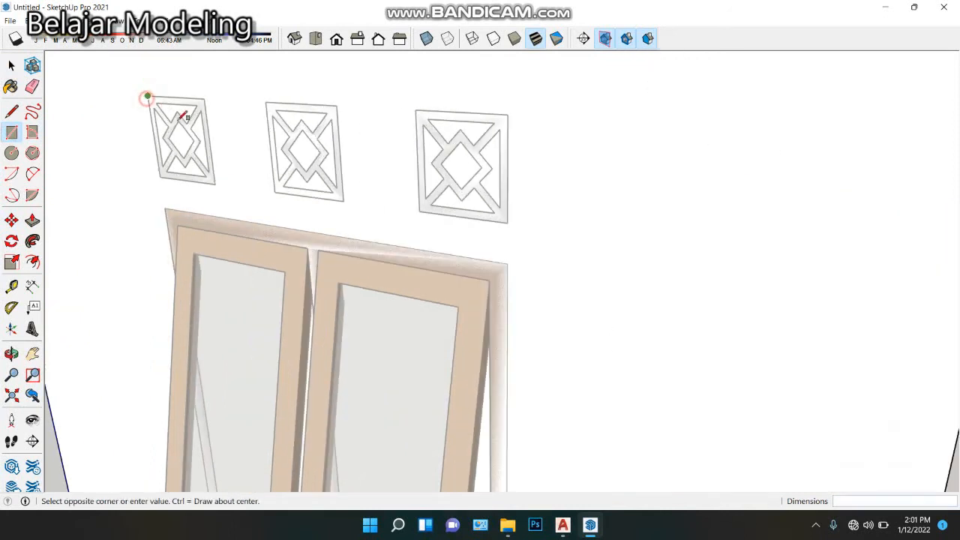
left_click(215, 184)
left_click(266, 100)
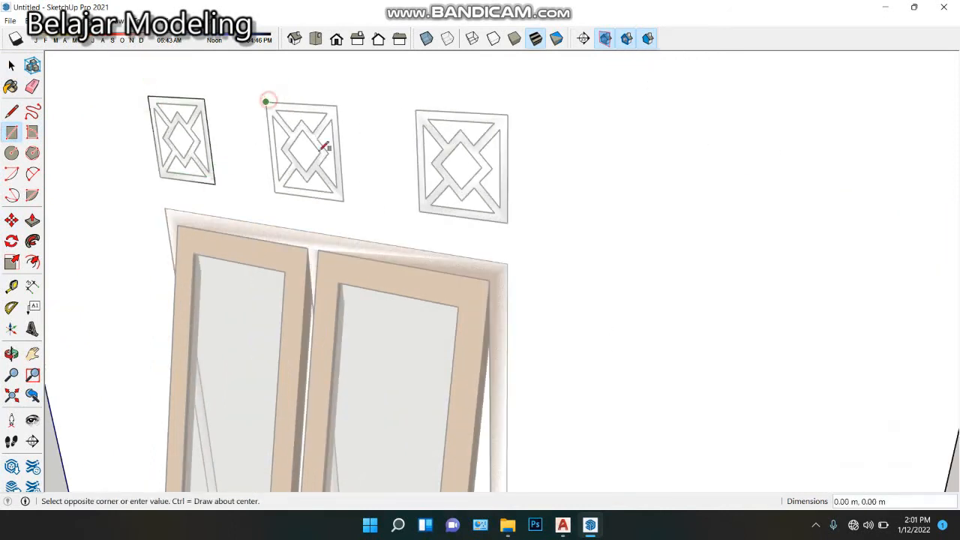
left_click(349, 198)
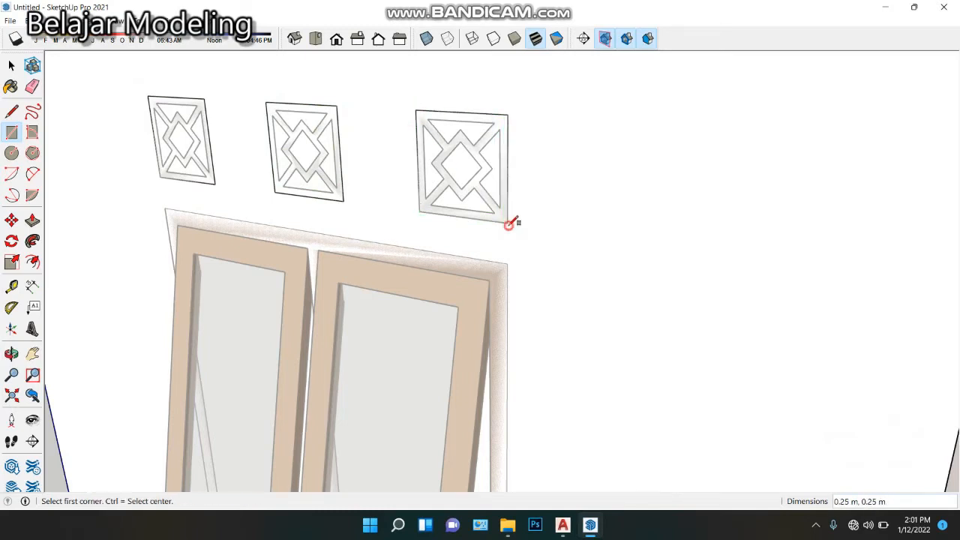
Push the three vent squares through the projecting front wall, repeating the previous push distance, to cut the ventilation openings.
key("p")
double_click(461, 178)
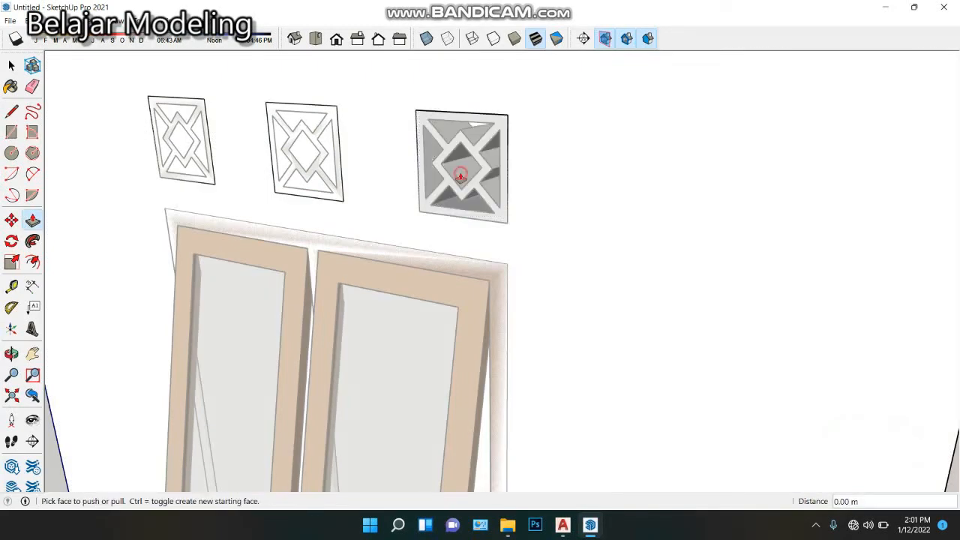
double_click(312, 150)
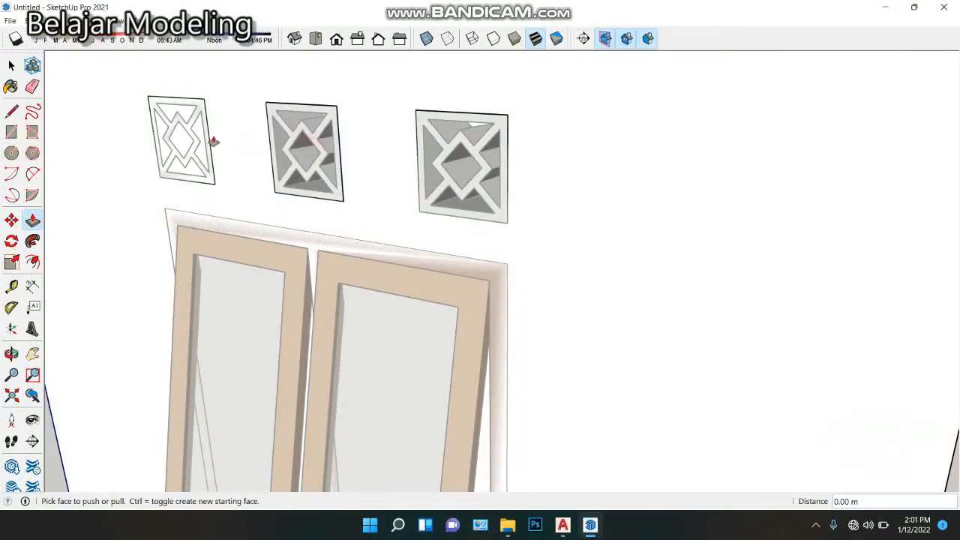
double_click(182, 142)
Draw a rectangle on the projecting front wall matching the copied window frame's outline.
left_click(12, 132)
scroll(187, 165, "down", 2)
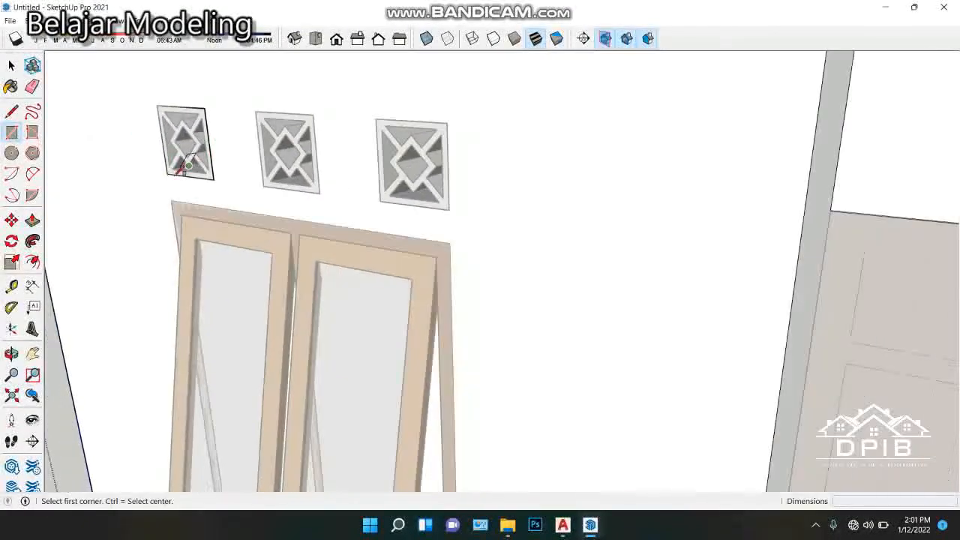
left_click(172, 201)
scroll(188, 173, "down", 4)
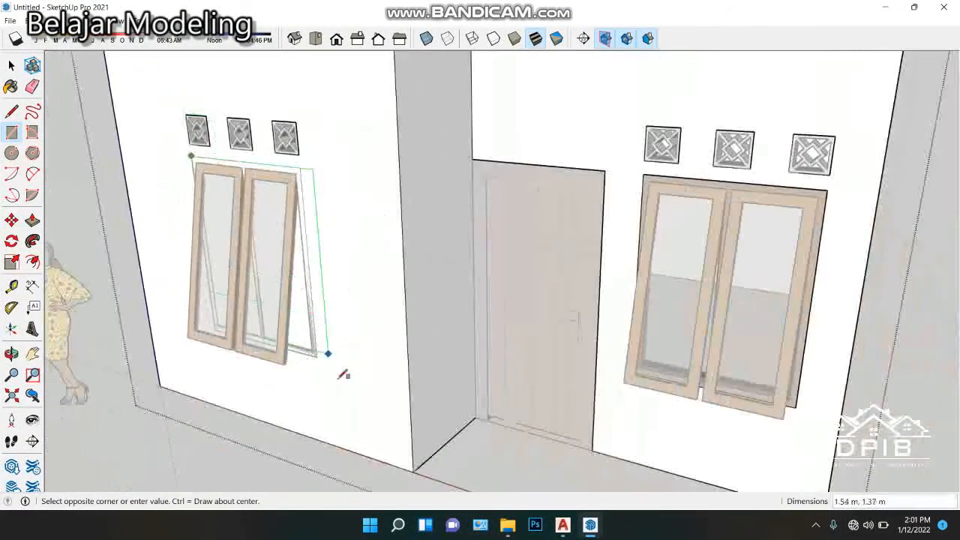
scroll(311, 333, "up", 5)
left_click(308, 341)
scroll(257, 274, "down", 3)
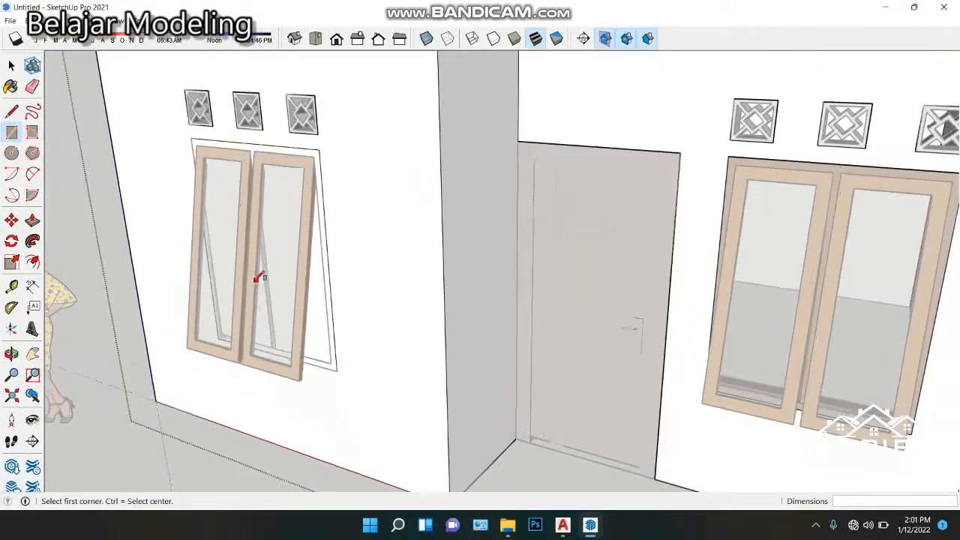
scroll(286, 259, "up", 3)
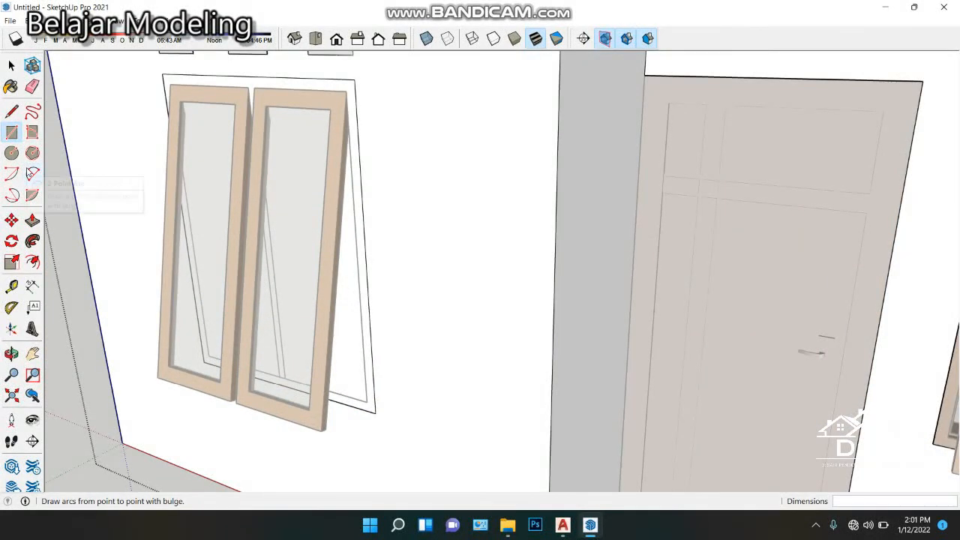
Push the window-sized rectangle through the projecting front wall to cut its opening, and close the wall group.
left_click(33, 220)
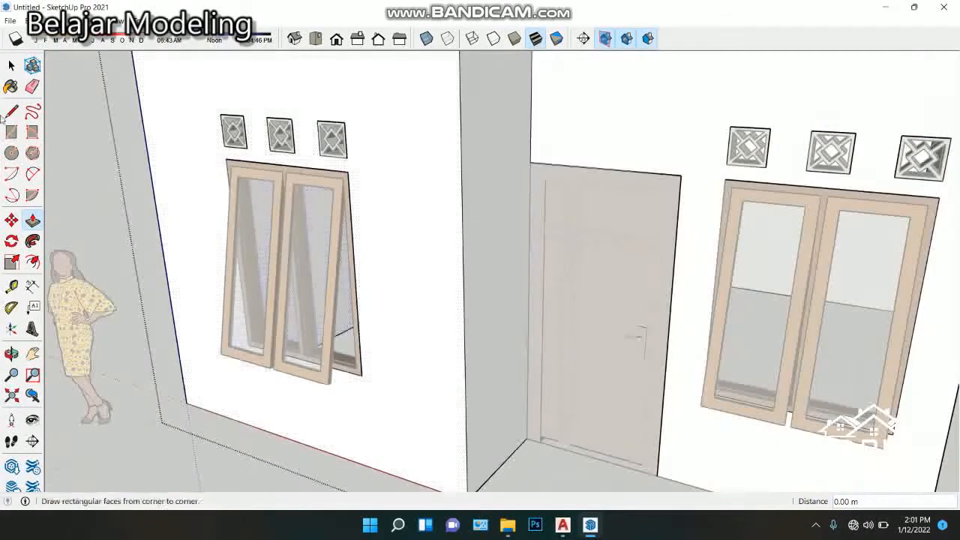
key("space")
scroll(81, 119, "down", 5)
middle_click_drag(225, 150, 365, 337)
Examine the finished front facade, the door threshold and the porch floor from several angles.
scroll(512, 242, "down", 4)
scroll(507, 309, "up", 3)
scroll(425, 273, "up", 5)
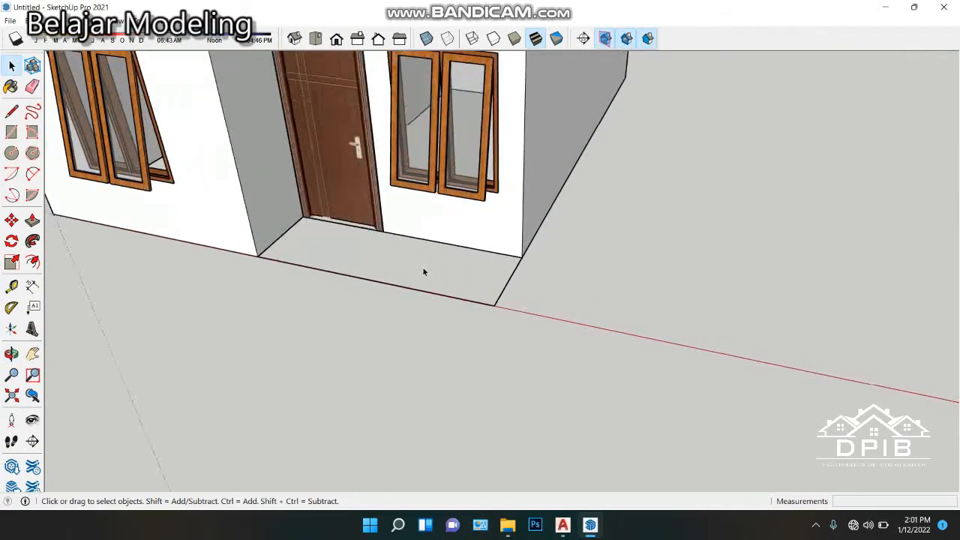
middle_click_drag(382, 240, 395, 208)
scroll(317, 194, "up", 2)
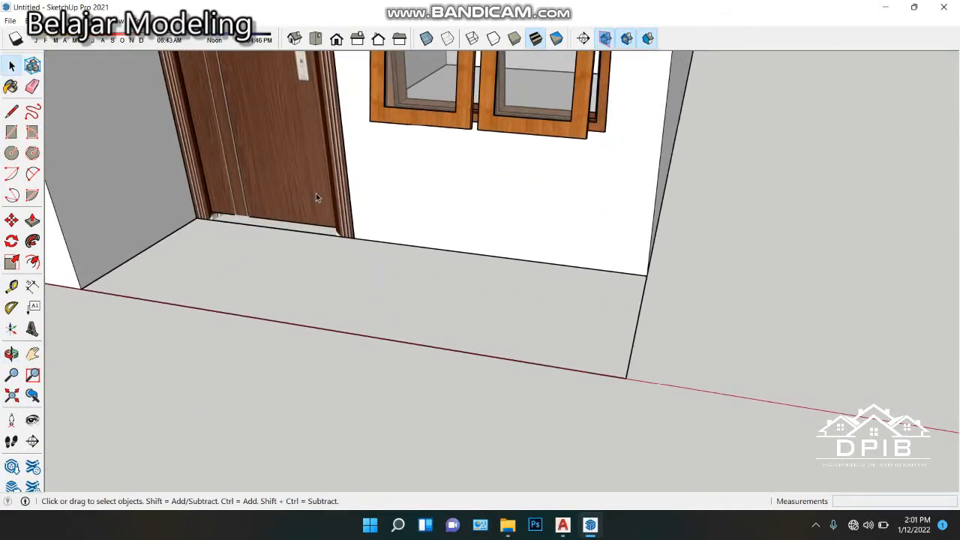
scroll(374, 325, "down", 6)
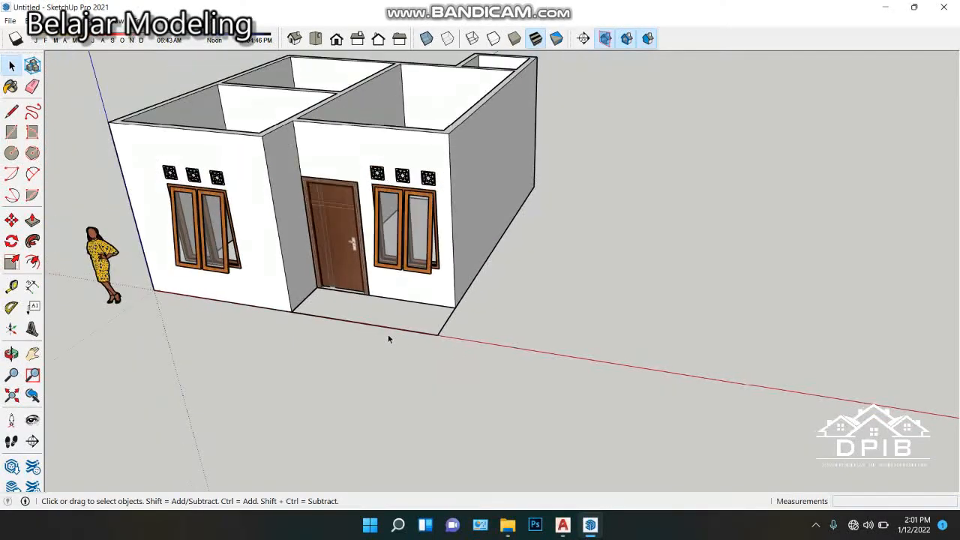
scroll(388, 335, "down", 2)
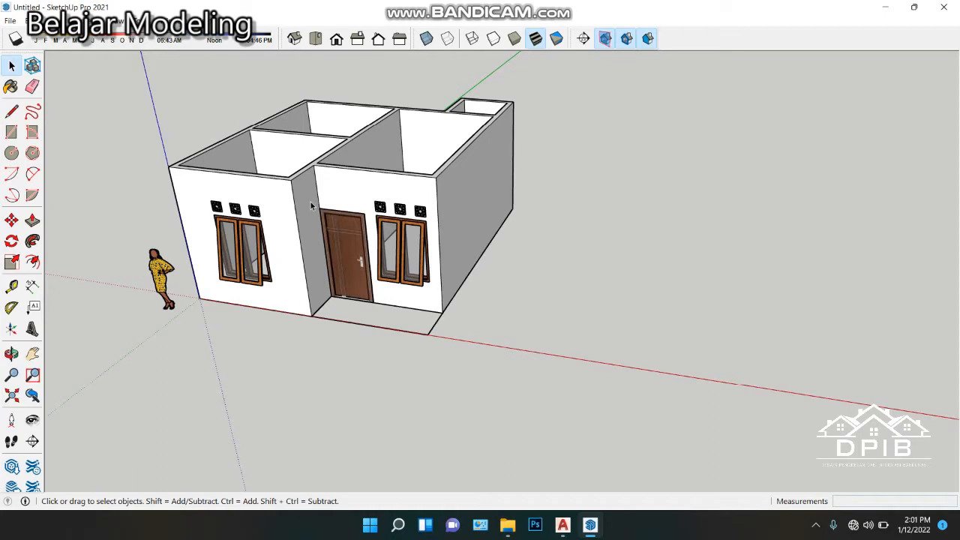
middle_click_drag(342, 269, 375, 266)
scroll(375, 266, "up", 3)
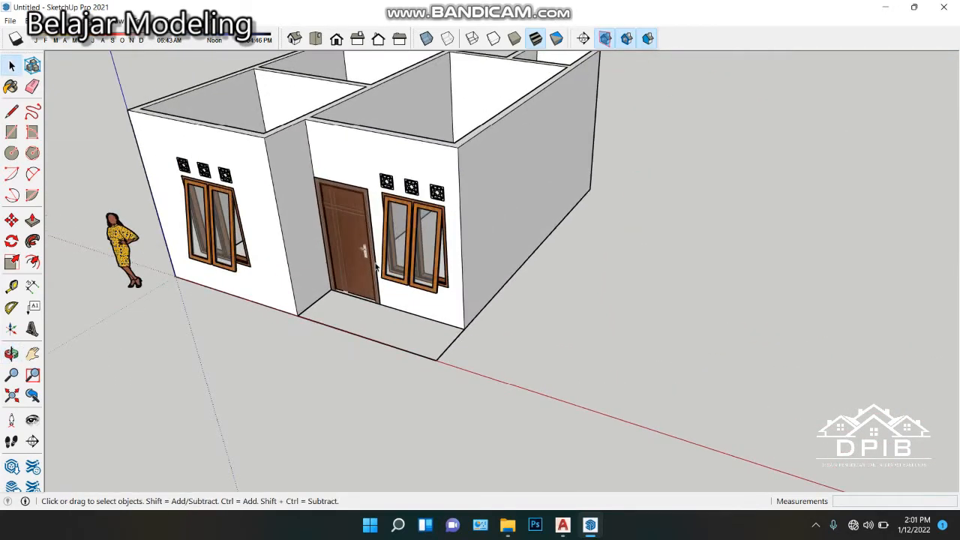
scroll(465, 314, "down", 2)
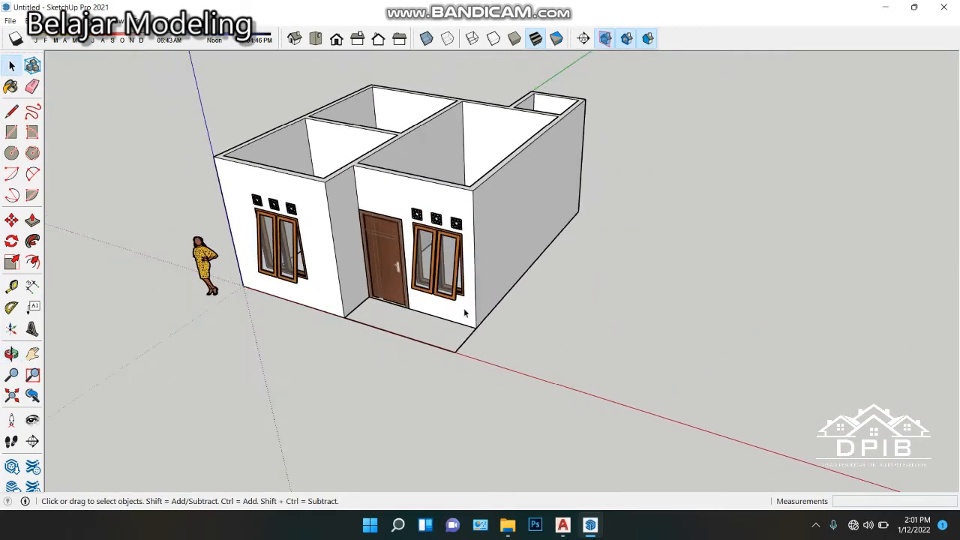
Select both windows, the wall group and the door, and hide them so only the floor plan lines remain.
left_click(294, 239)
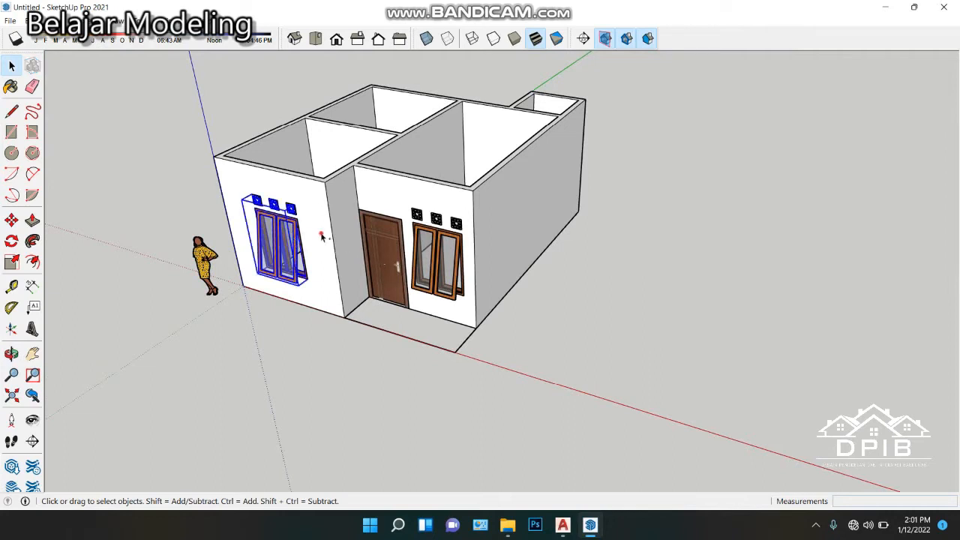
left_click(321, 235, "shift")
left_click(381, 256, "shift")
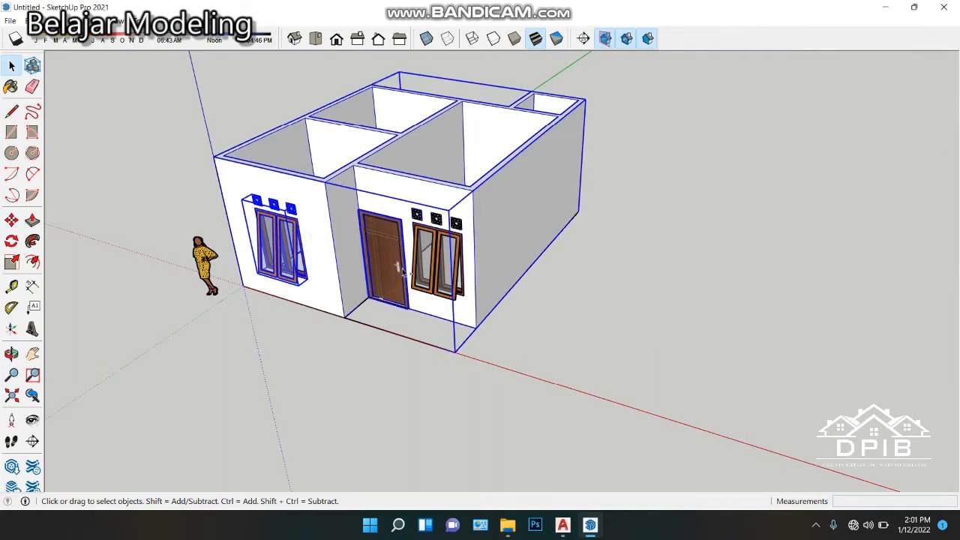
left_click(438, 264, "shift")
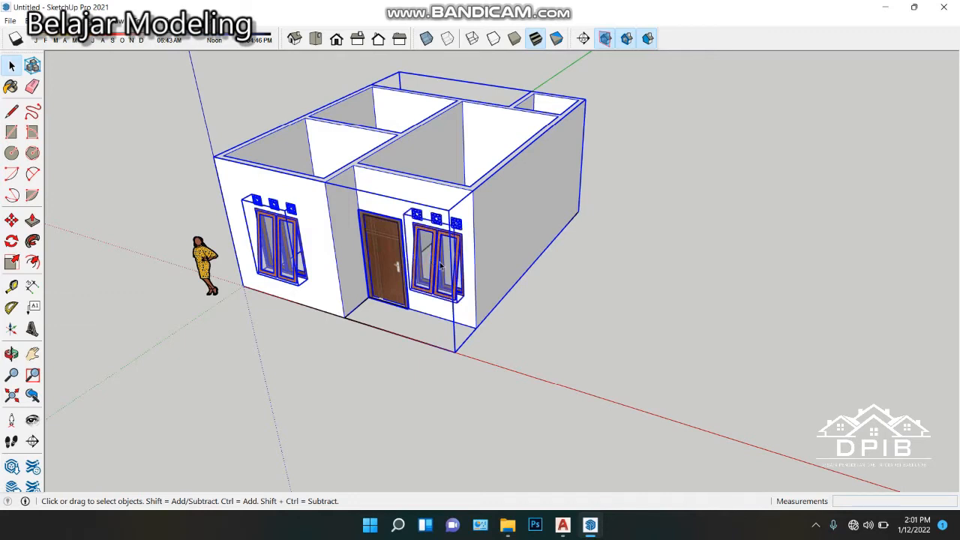
right_click(441, 266)
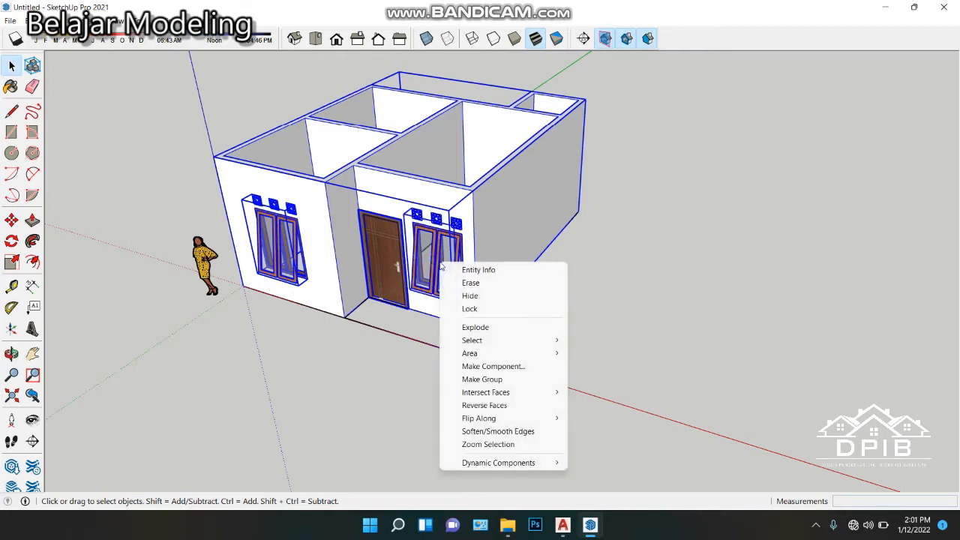
left_click(471, 296)
Draw a 6.15 x 6.15 m floor rectangle over the main plan and a 1.65 x 1.50 m one over the rear projecting room.
scroll(454, 242, "up", 3)
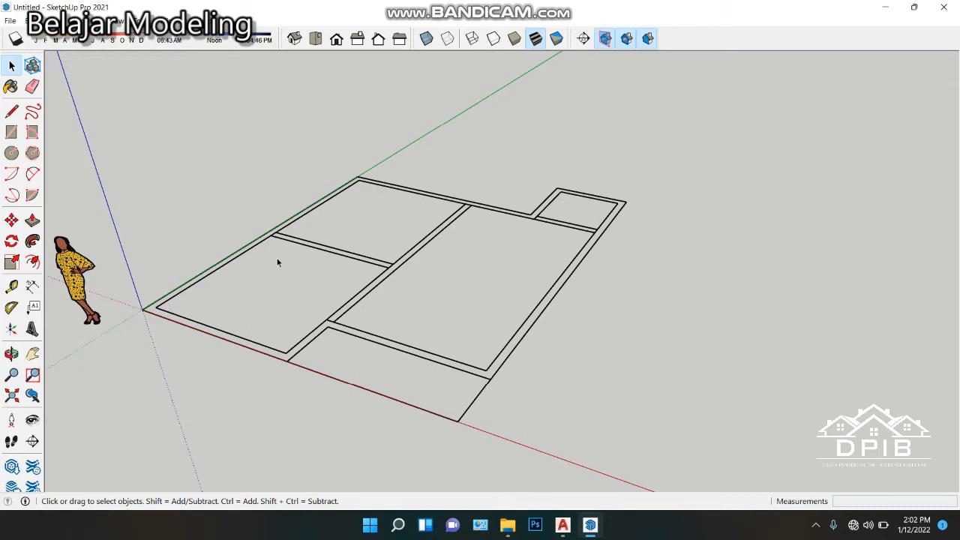
left_click(11, 132)
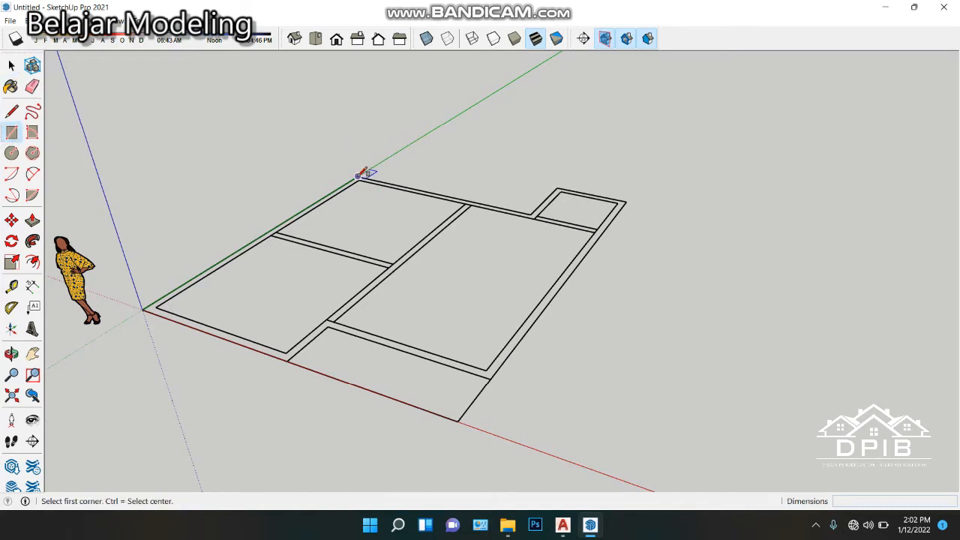
left_click(358, 175)
left_click(458, 420)
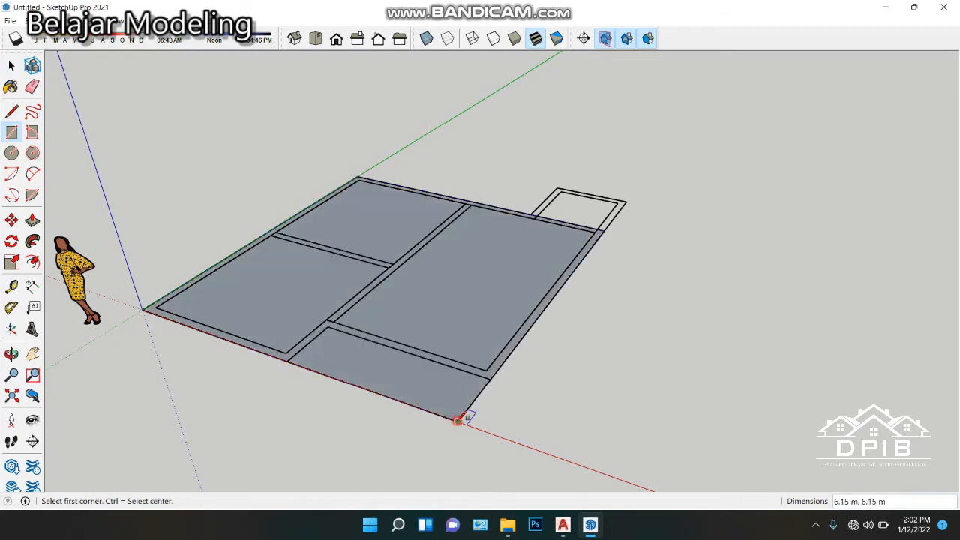
left_click(560, 190)
left_click(604, 231)
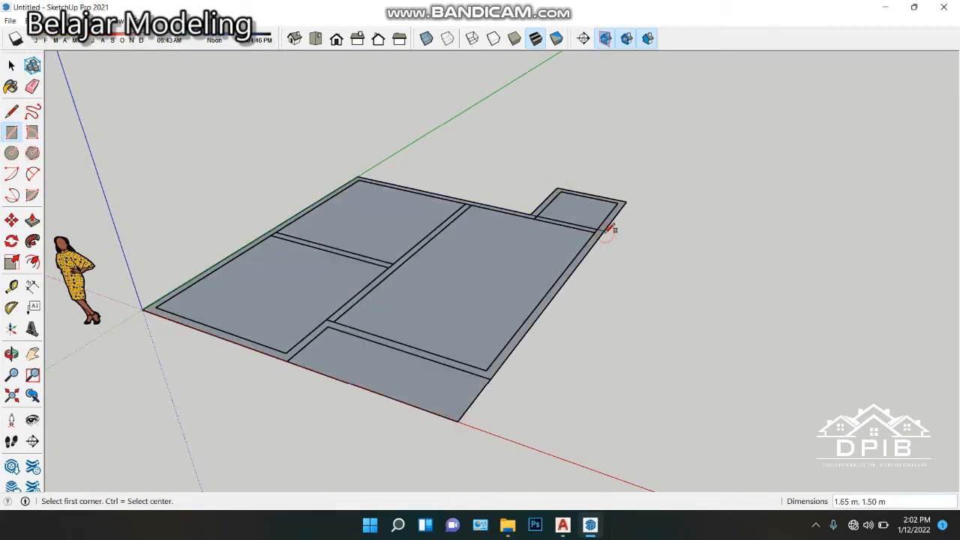
Select both floor faces with their edges, the main plan and the rear projecting room, and make them a group.
key("space")
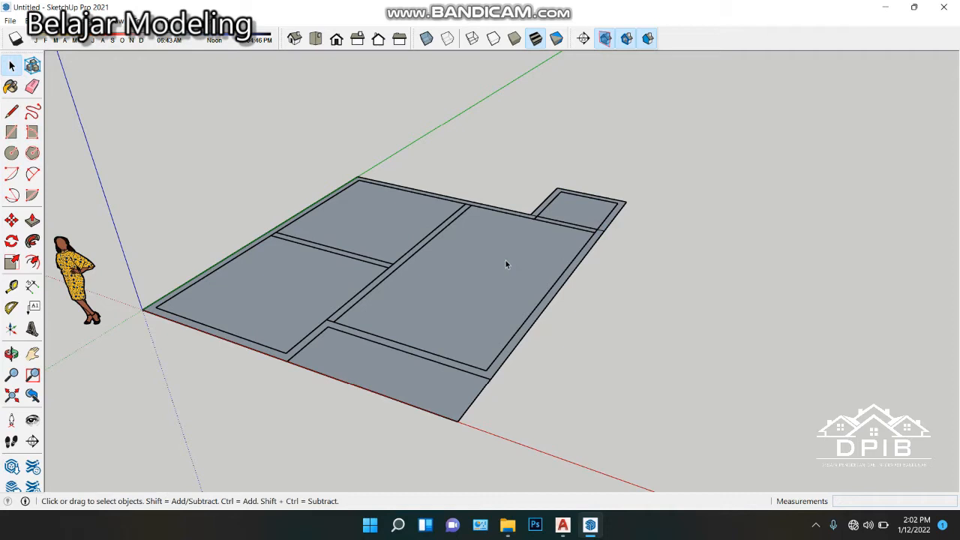
double_click(506, 262)
double_click(593, 211)
double_click(554, 256, "shift")
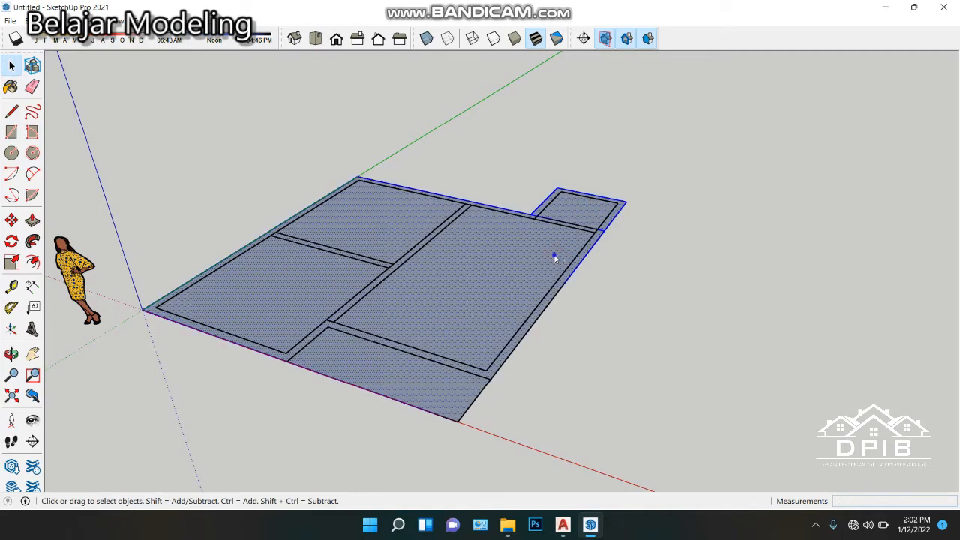
right_click(554, 256)
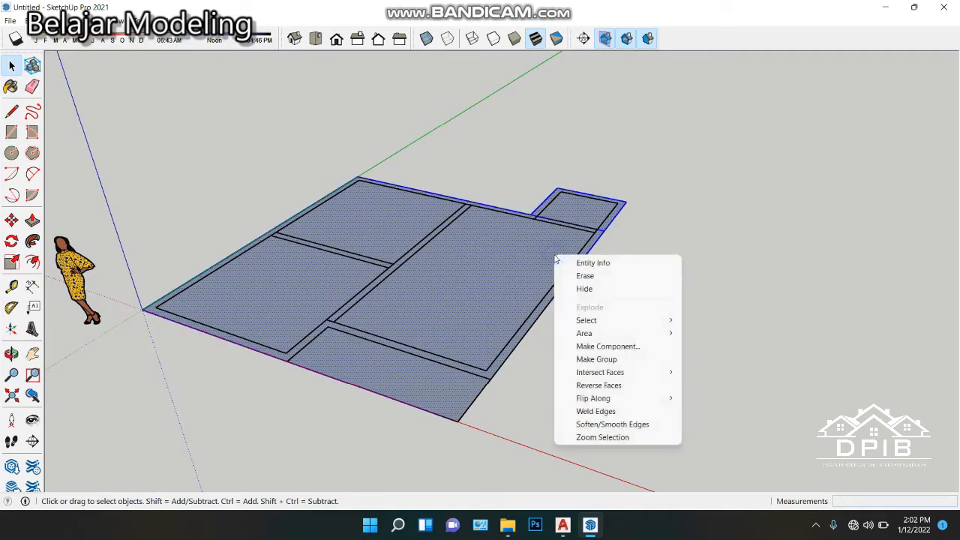
left_click(600, 361)
left_click(600, 289)
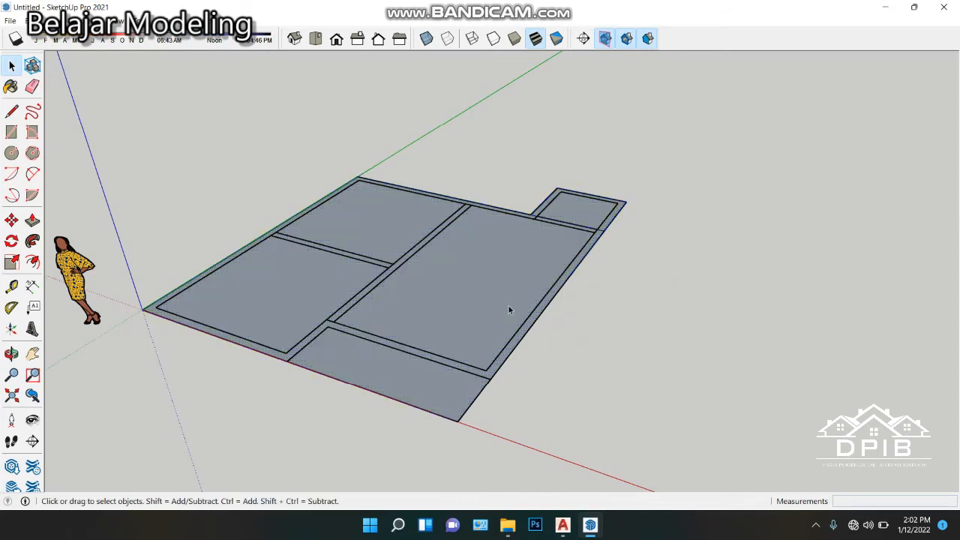
Open the floor group and pull the main floor face up 0.10 m.
key("p")
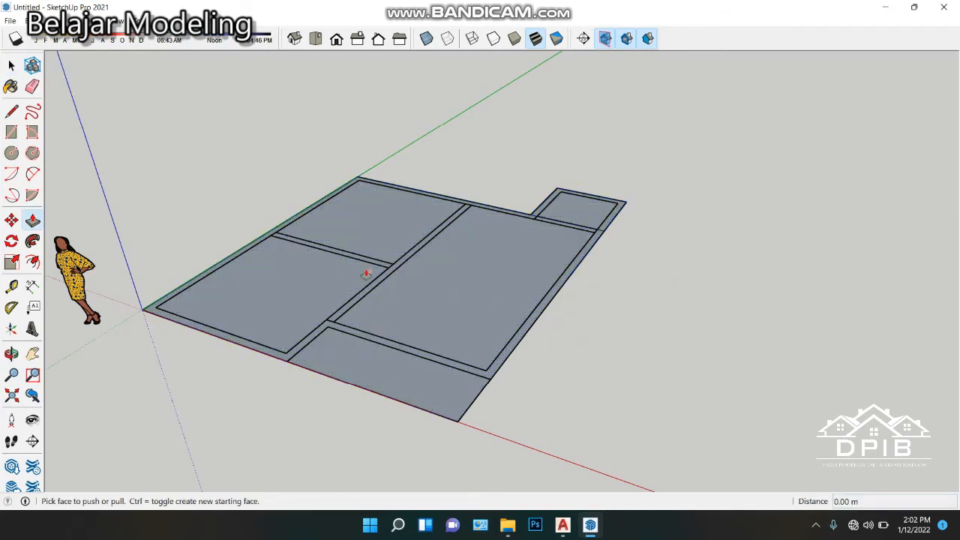
key("space")
left_click(427, 315)
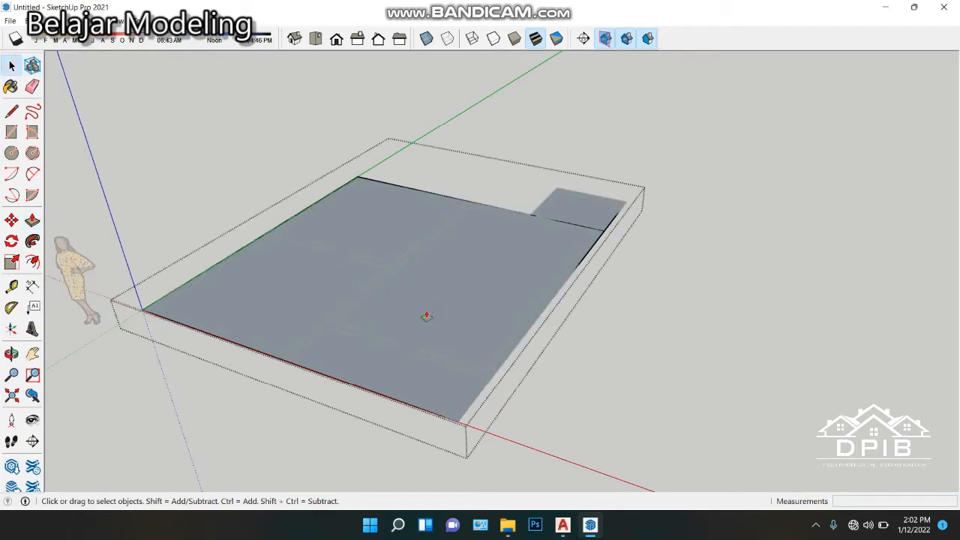
key("p")
left_click(475, 334)
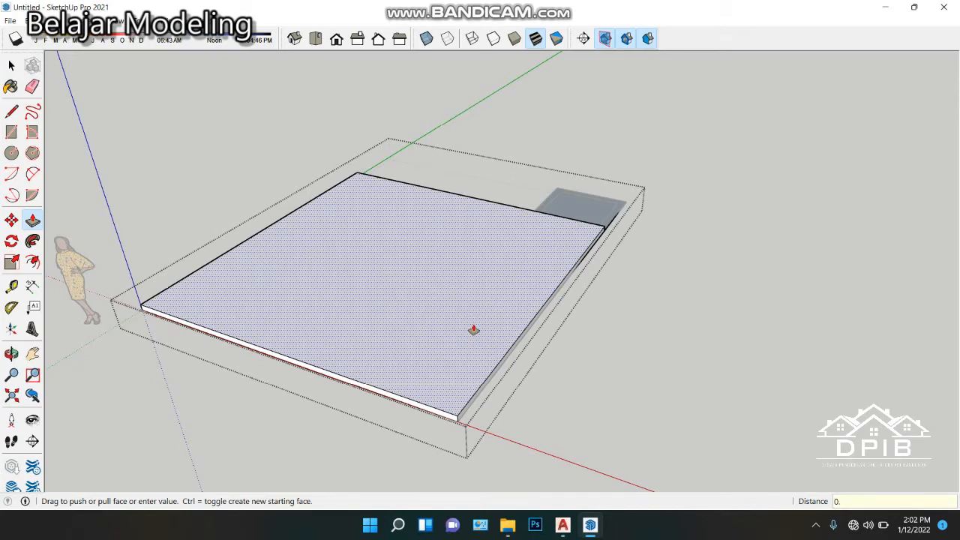
type("0.1")
key("Return")
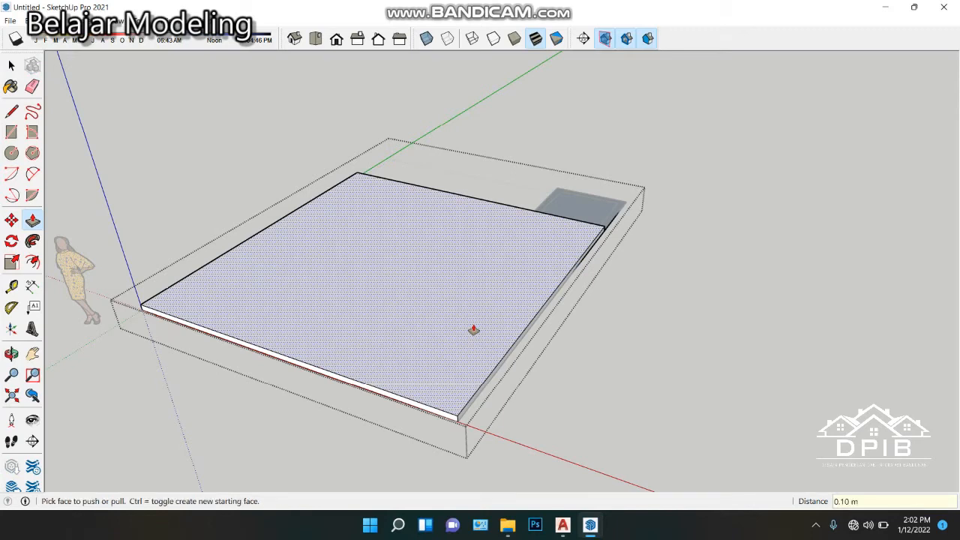
Pull the rear projecting room's floor face up 0.10 m, level with the main slab.
left_click(474, 330)
key("Escape")
scroll(594, 215, "up", 2)
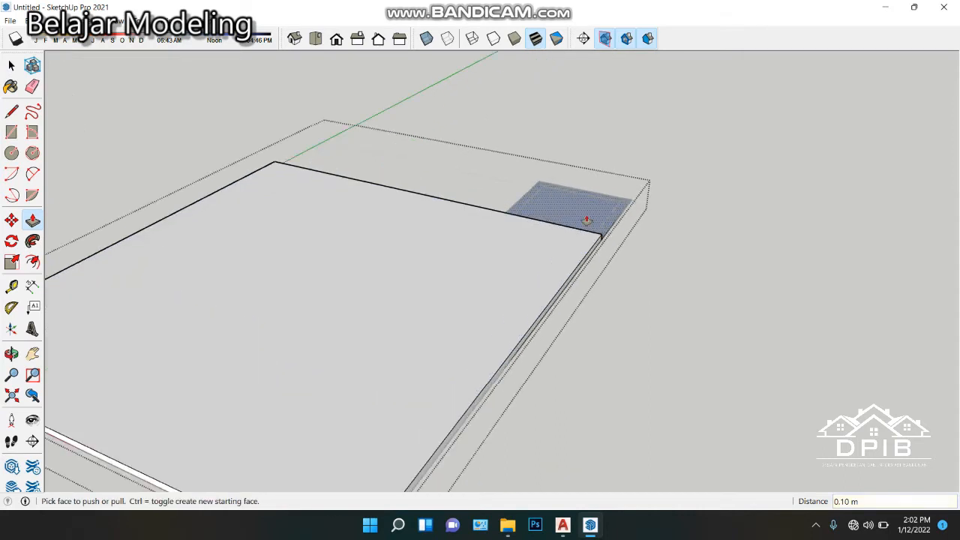
left_click(592, 216)
left_click(602, 236)
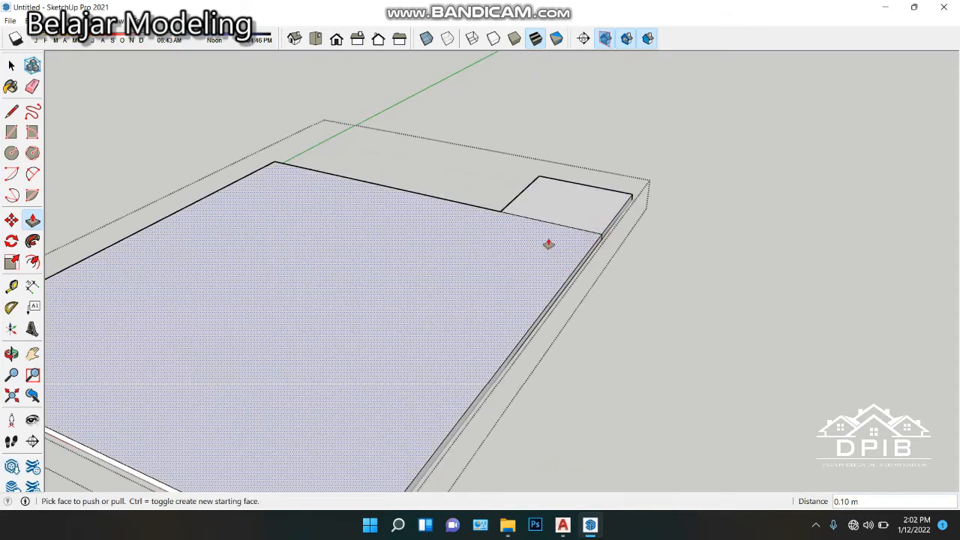
Erase the edge dividing the two slab faces and leave the floor group.
key("e")
left_click(548, 223)
scroll(229, 193, "down", 1)
left_click(11, 66)
scroll(468, 217, "down", 3)
scroll(439, 259, "up", 1)
scroll(440, 264, "up", 1)
left_click(30, 20)
left_click(330, 83)
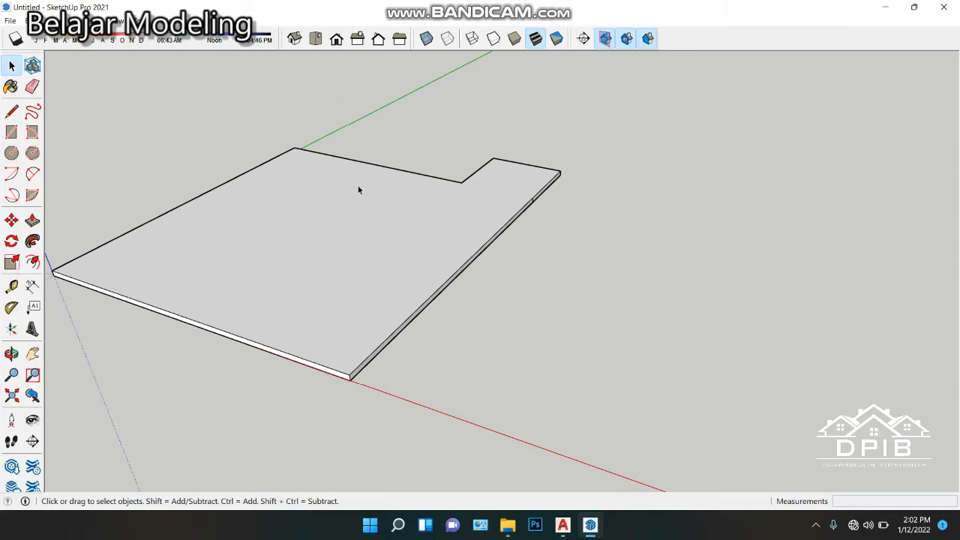
Unhide all hidden geometry so the walls, door and windows show again.
scroll(563, 247, "down", 2)
scroll(390, 197, "up", 1)
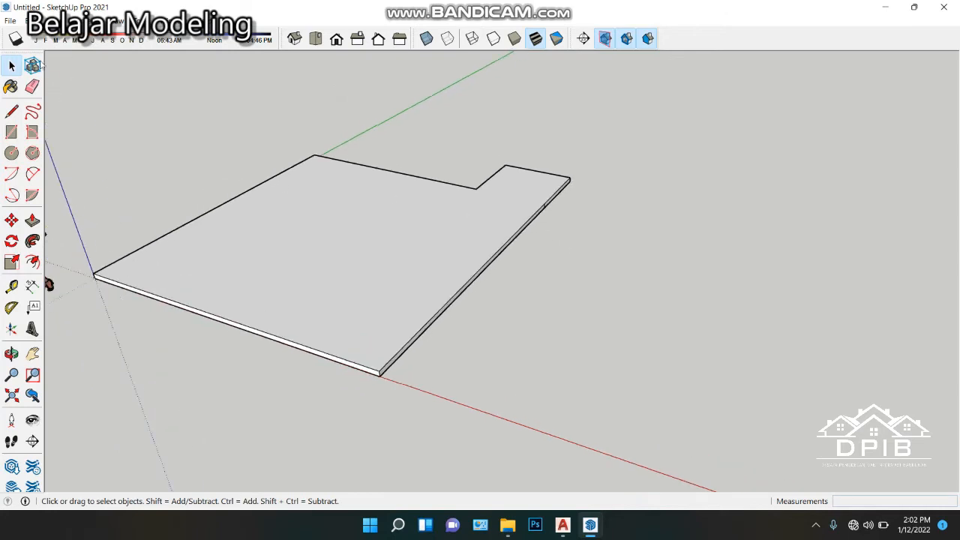
left_click(30, 20)
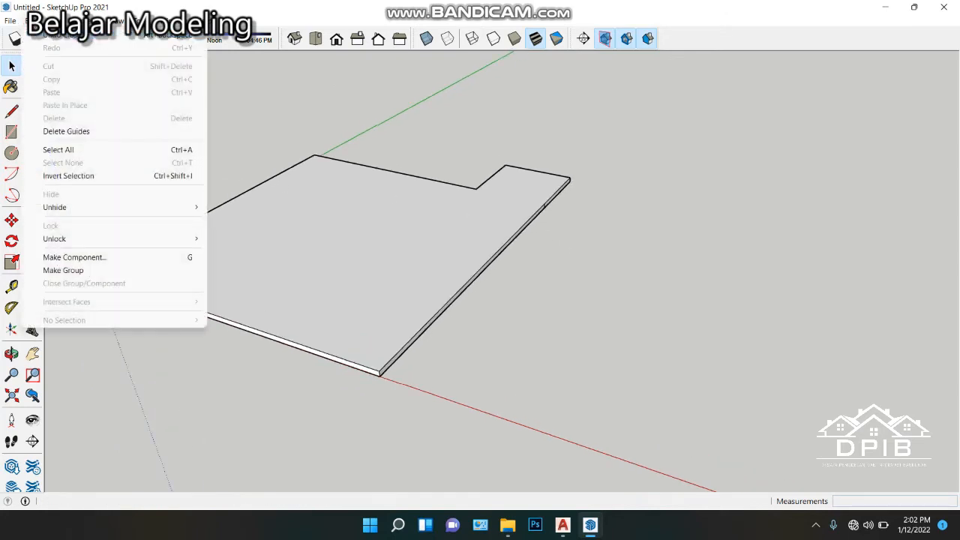
mouse_move(75, 207)
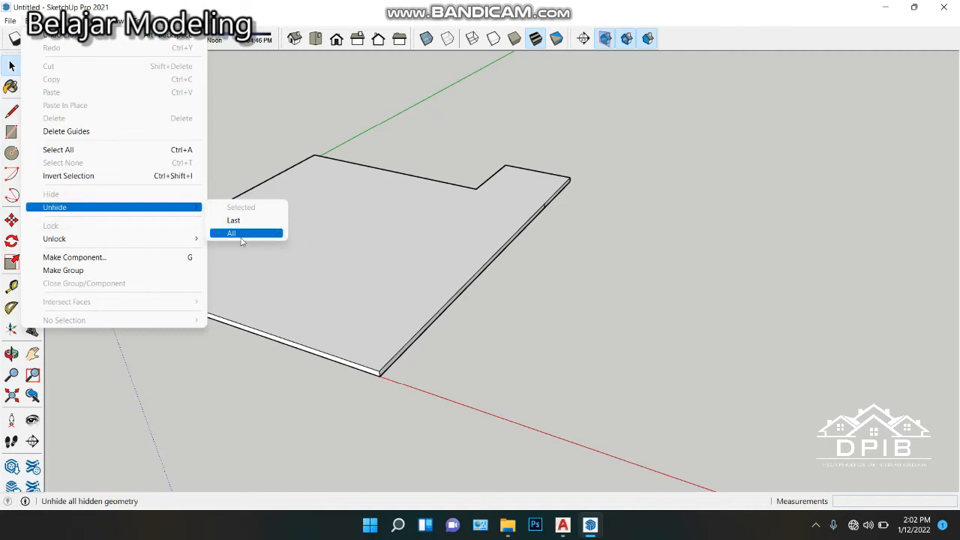
left_click(233, 233)
Reopen the floor group, push the slab's top face down about 0.04 m to the door's base, and close the group.
scroll(369, 336, "up", 5)
middle_click_drag(369, 336, 330, 335)
scroll(331, 335, "up", 3)
scroll(431, 272, "down", 4)
middle_click_drag(440, 275, 369, 317)
double_click(368, 316)
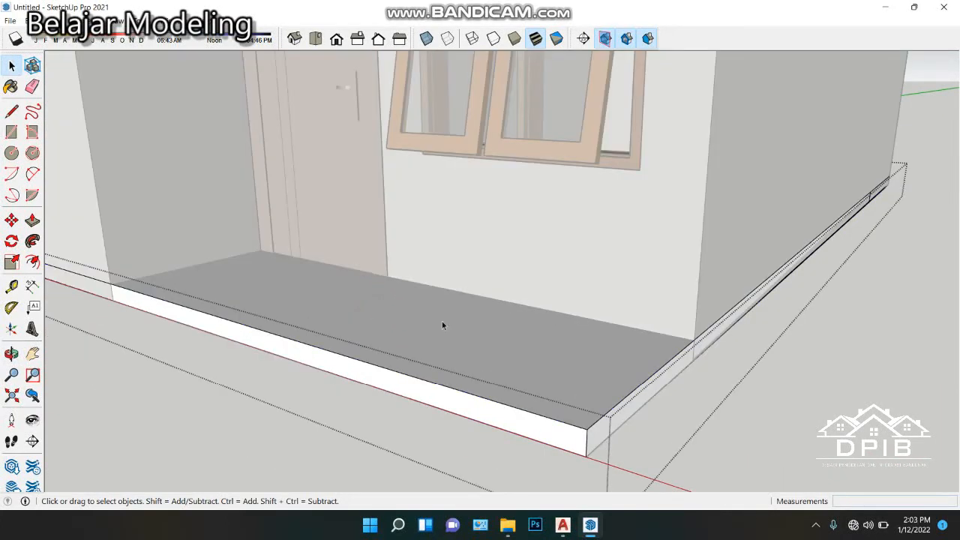
key("p")
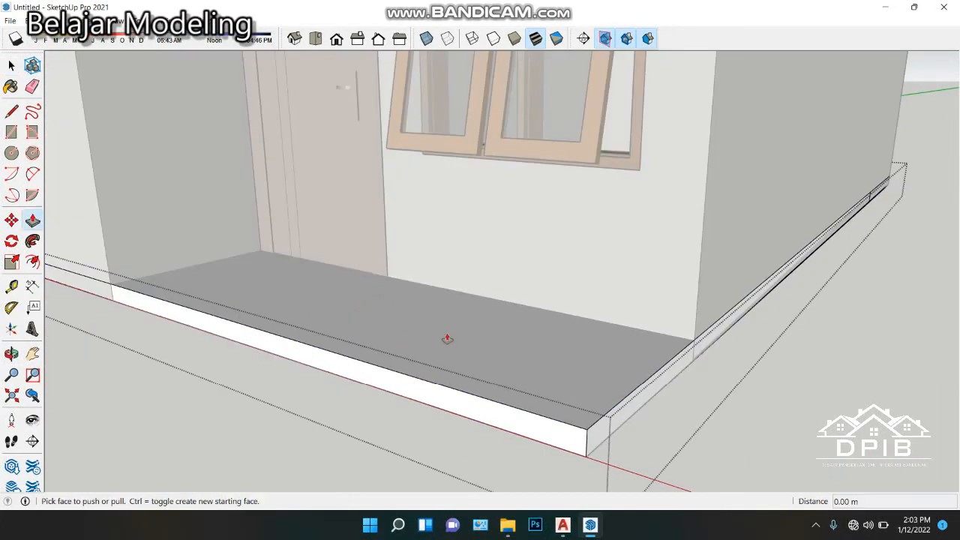
left_click(387, 330)
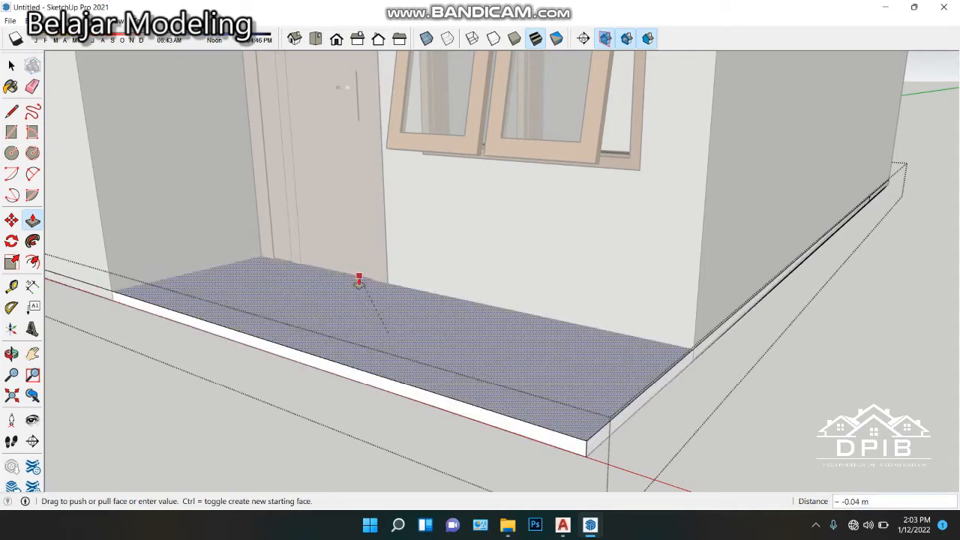
left_click(360, 278)
scroll(307, 275, "up", 5)
scroll(300, 267, "up", 3)
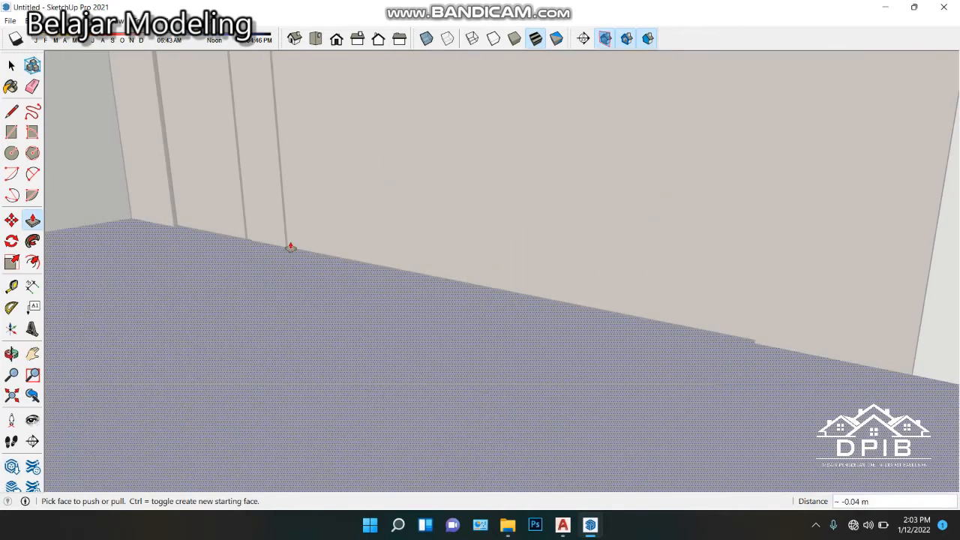
scroll(279, 264, "down", 10)
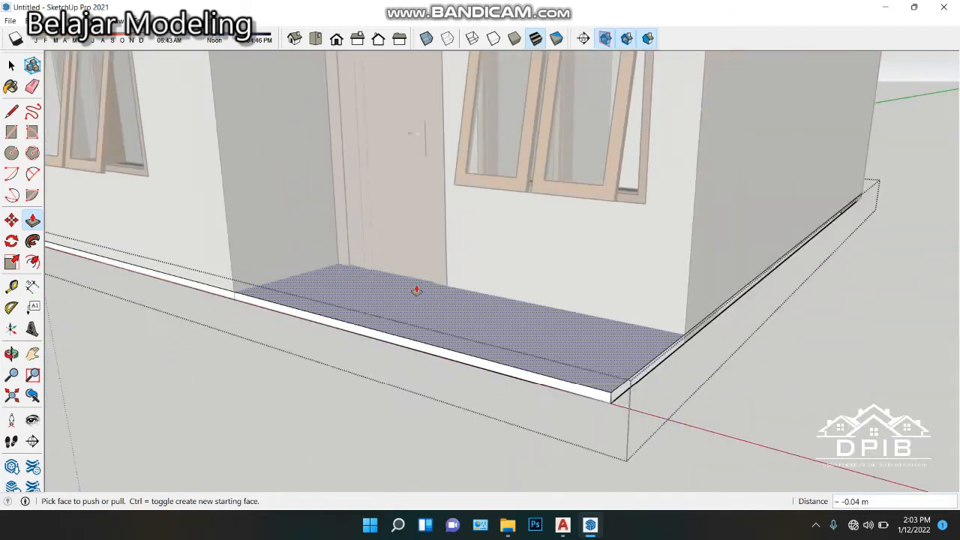
key("space")
left_click(843, 322)
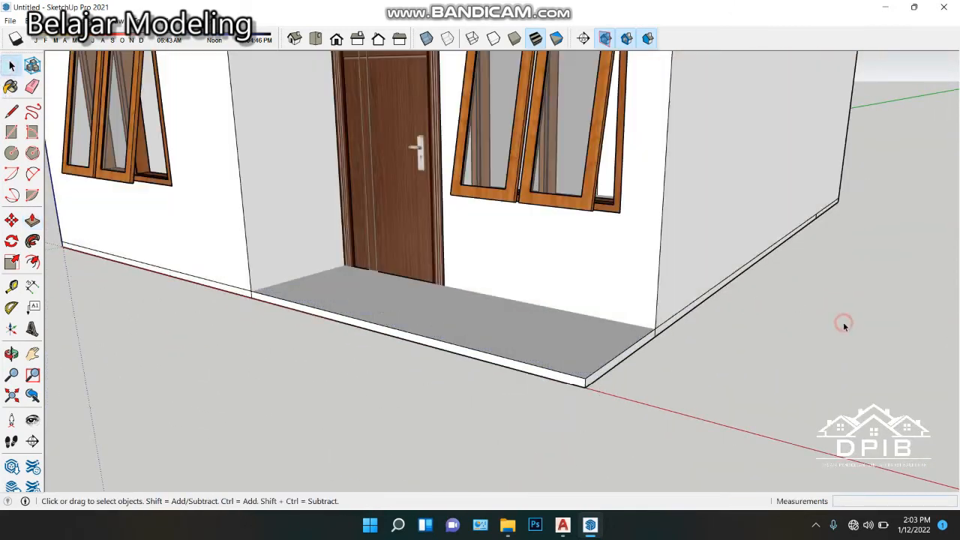
Inspect the house from several sides and from above to check how the slab, walls, door and windows fit.
scroll(838, 341, "down", 6)
middle_click_drag(810, 365, 634, 420)
scroll(541, 345, "down", 4)
middle_click_drag(615, 367, 833, 397)
scroll(620, 304, "up", 5)
middle_click_drag(599, 295, 391, 241)
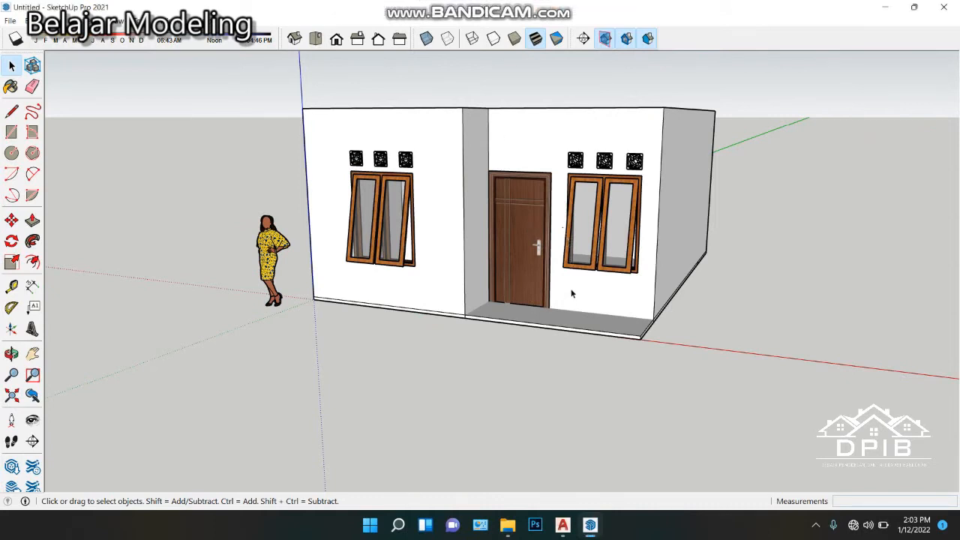
scroll(464, 203, "down", 3)
scroll(626, 187, "up", 5)
mouse_move(625, 187)
middle_mouse_down()
mouse_move(382, 172)
mouse_move(671, 224)
mouse_move(473, 207)
mouse_move(458, 341)
mouse_move(685, 300)
mouse_move(575, 158)
mouse_move(495, 342)
mouse_move(453, 260)
mouse_move(608, 243)
mouse_move(388, 219)
mouse_move(521, 287)
middle_mouse_up()
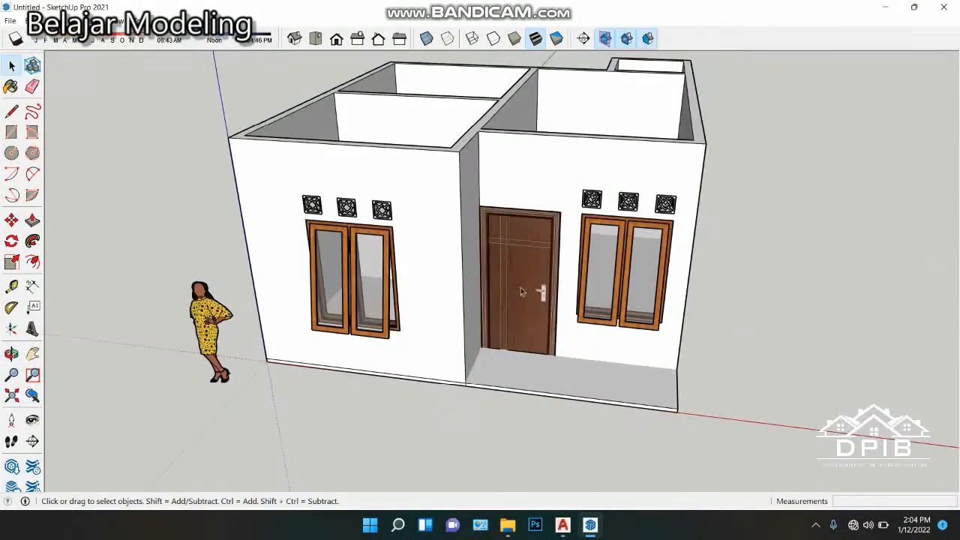
middle_click_drag(550, 321, 446, 328)
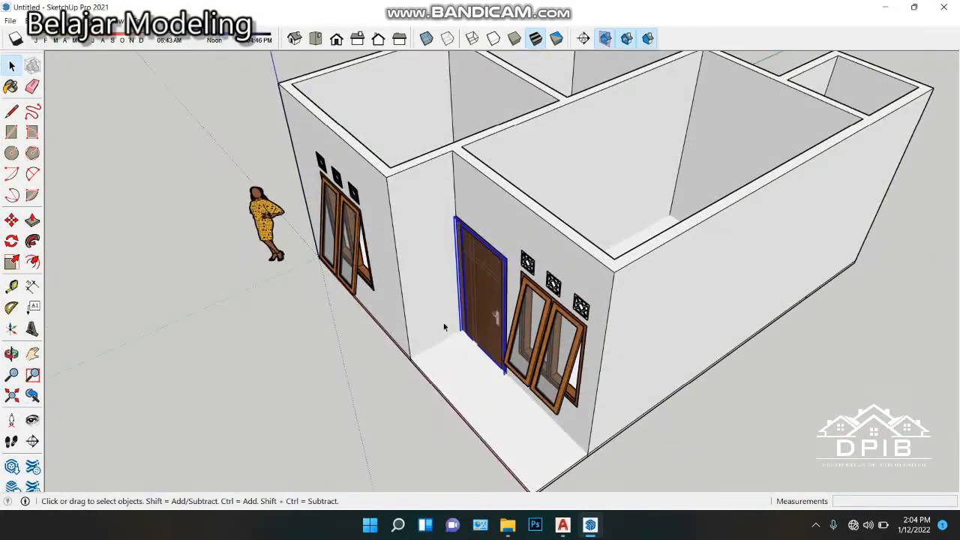
left_click(12, 220)
scroll(491, 193, "up", 3)
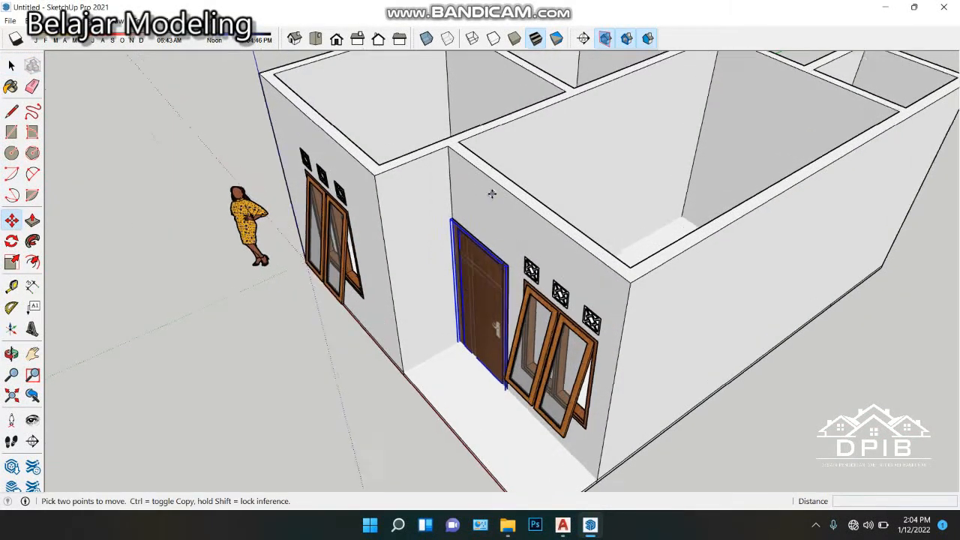
left_click(439, 225)
key("ctrl")
scroll(257, 338, "down", 5)
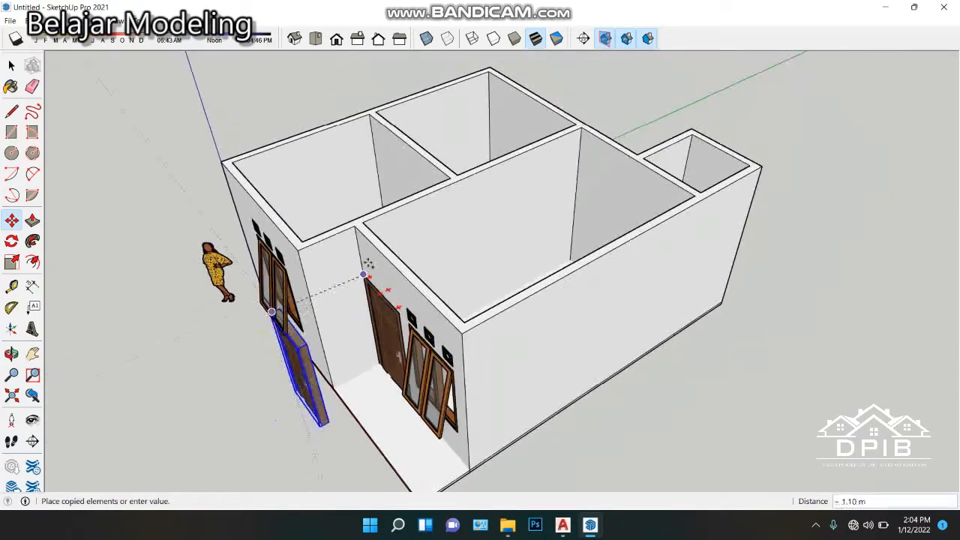
key("Escape")
scroll(356, 278, "up", 3)
middle_click_drag(354, 278, 434, 186)
left_click(11, 66)
scroll(370, 96, "down", 3)
left_click(805, 197)
Try to copy the front door outward from the wall, taking its frame's upper corner as the base point.
scroll(469, 249, "up", 5)
left_click(405, 240)
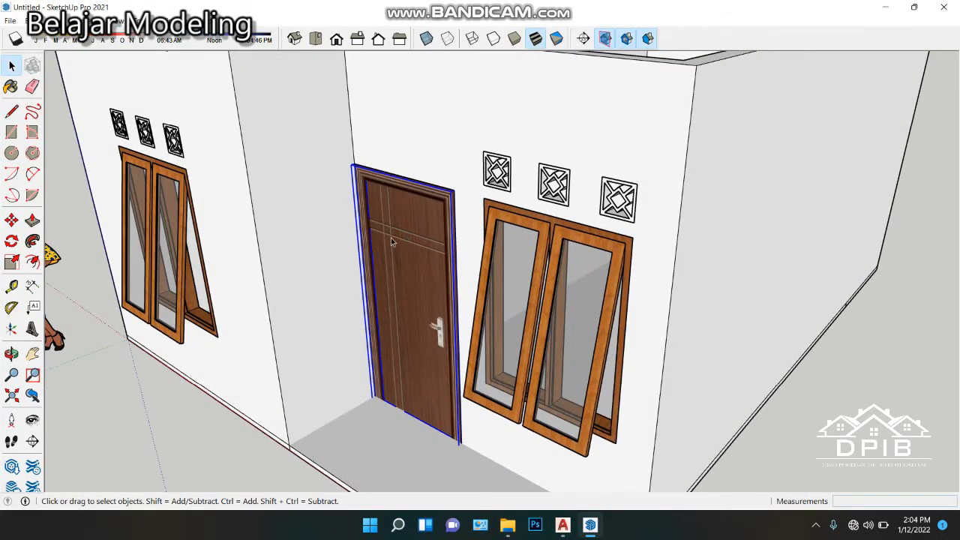
left_click(11, 220)
scroll(359, 150, "up", 3)
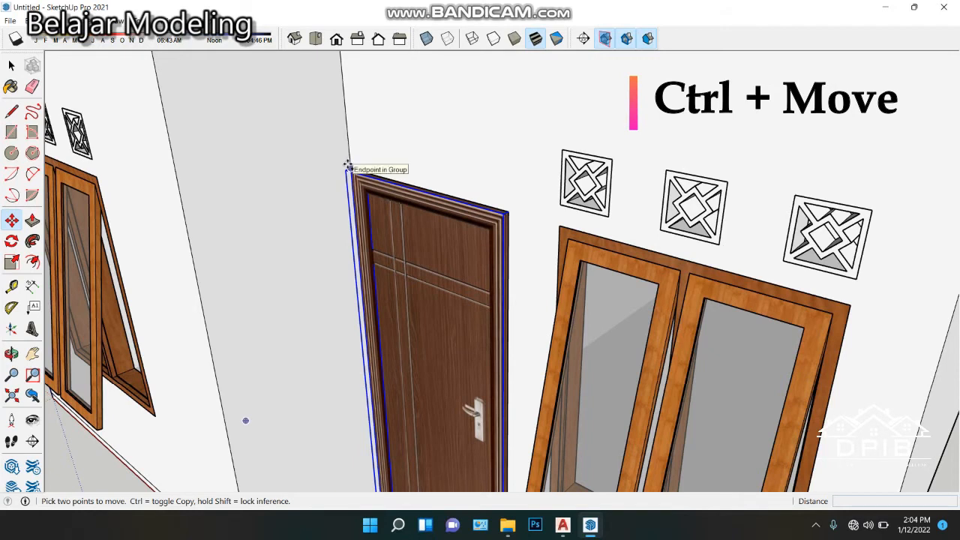
scroll(353, 159, "up", 2)
scroll(354, 172, "up", 2)
scroll(354, 178, "up", 1)
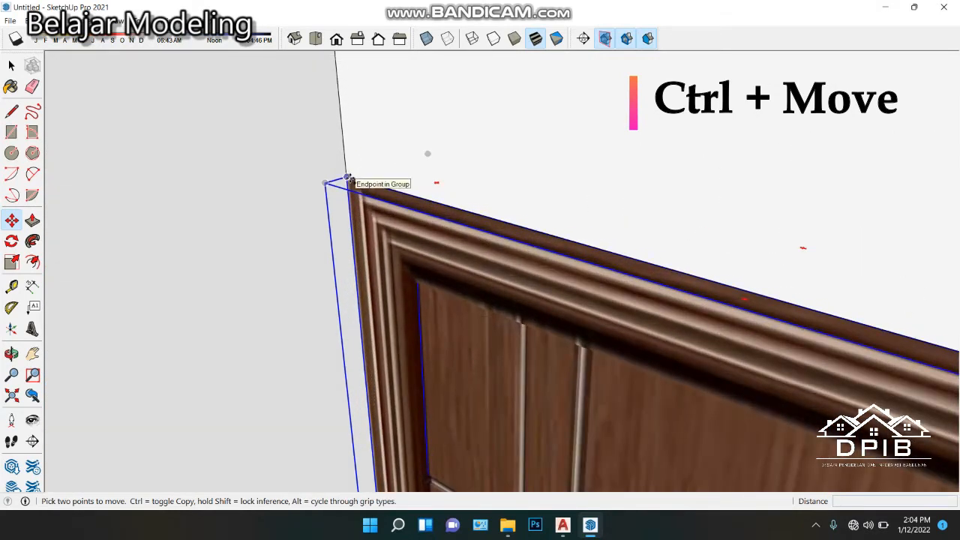
left_click(348, 178)
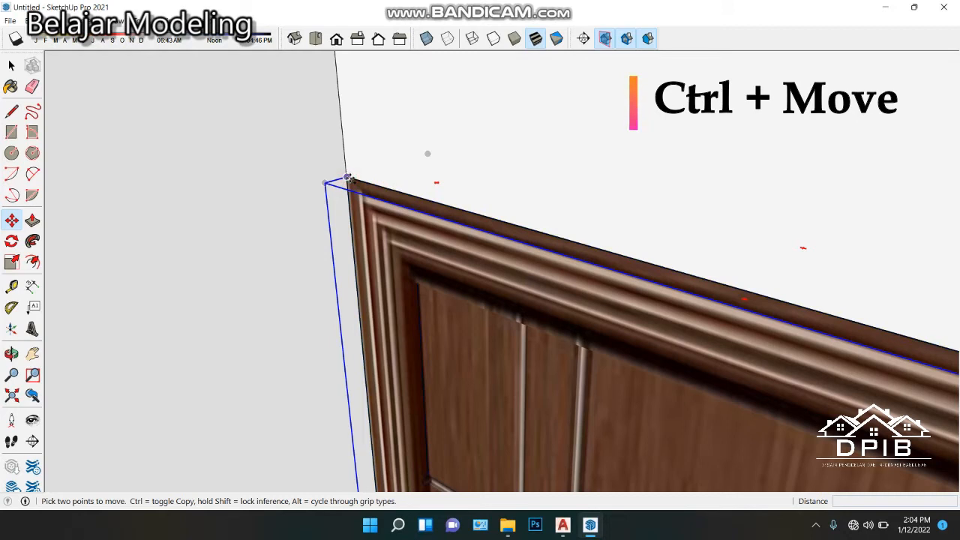
key("ctrl")
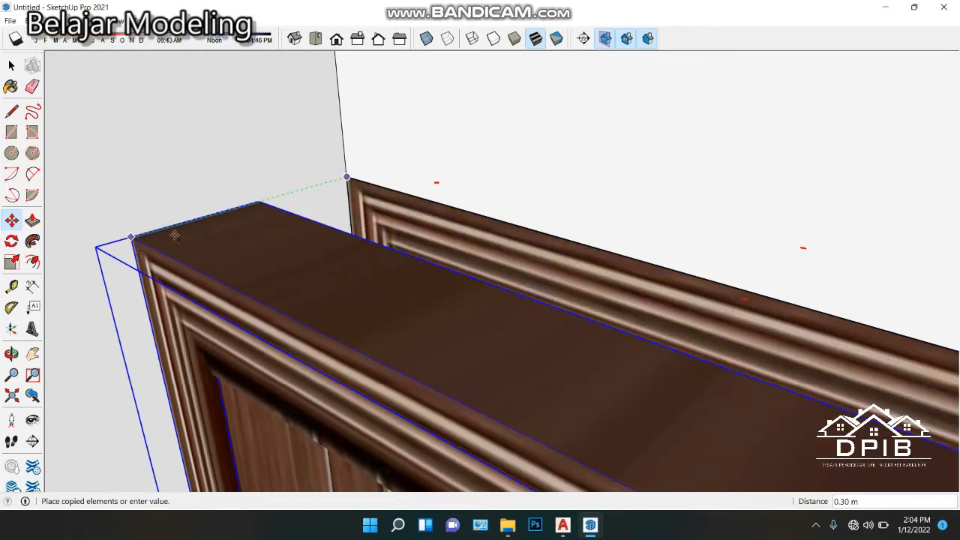
scroll(135, 244, "down", 5)
scroll(159, 243, "down", 3)
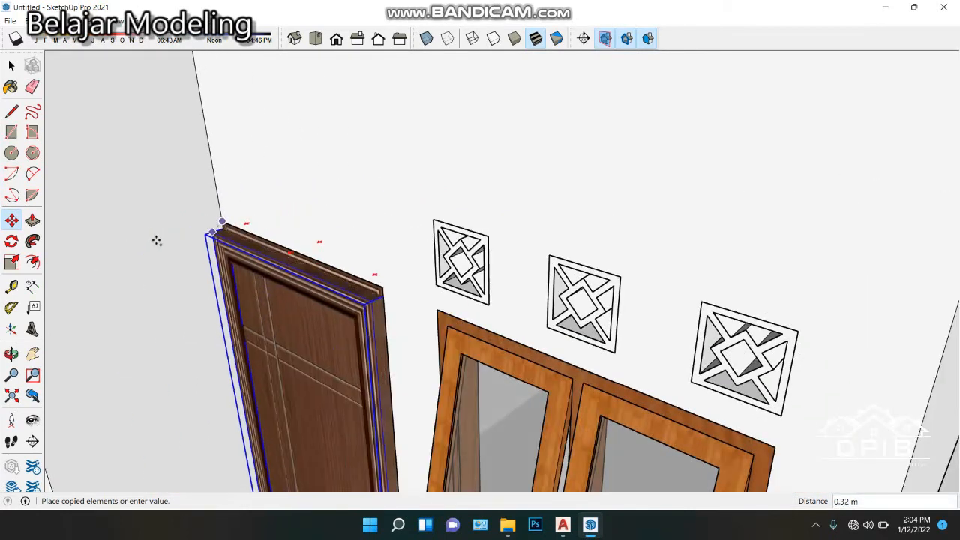
scroll(156, 243, "down", 2)
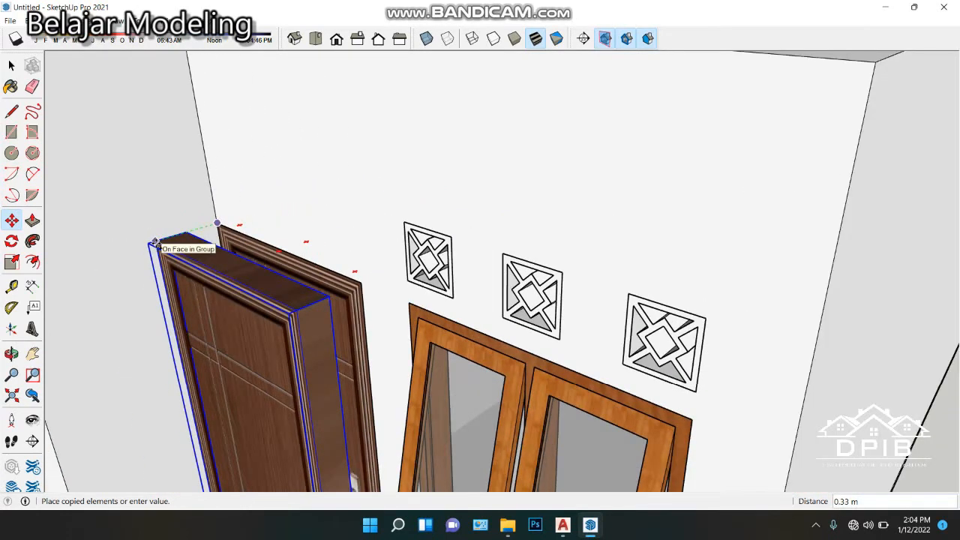
key("Escape")
scroll(423, 177, "down", 10)
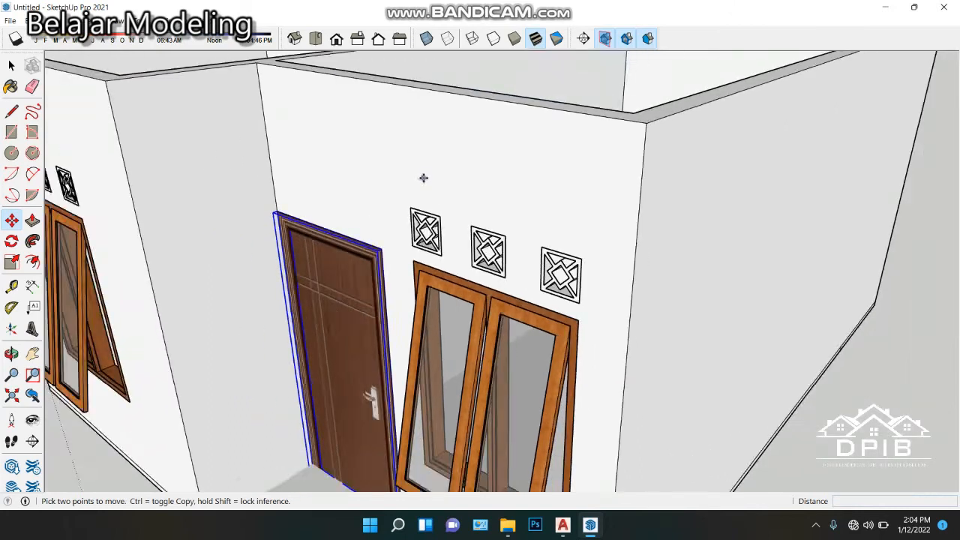
scroll(424, 178, "down", 2)
left_click(11, 65)
left_click(108, 141)
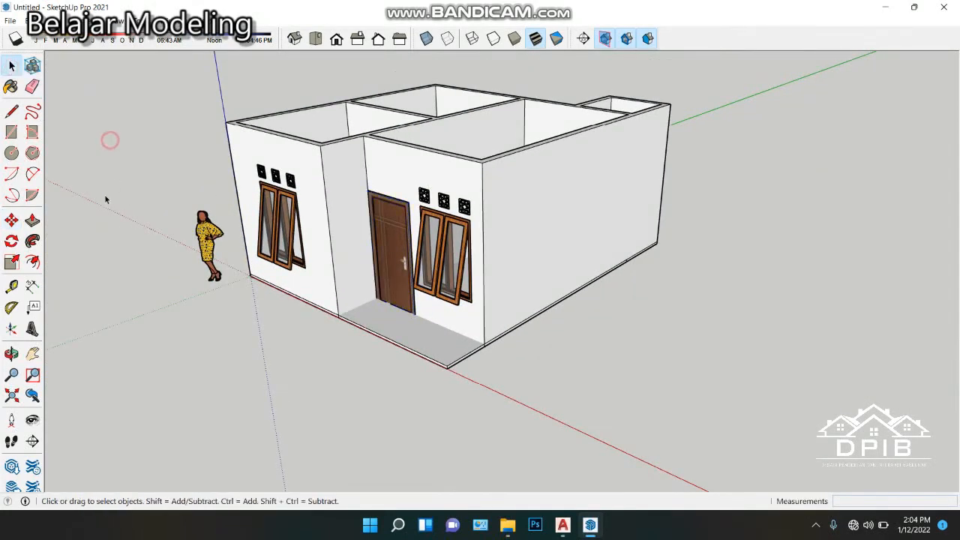
Draw a small rectangle on the ground in front of the house and pull it up into a box.
left_click(11, 133)
middle_click_drag(276, 218, 257, 332)
left_click(231, 349)
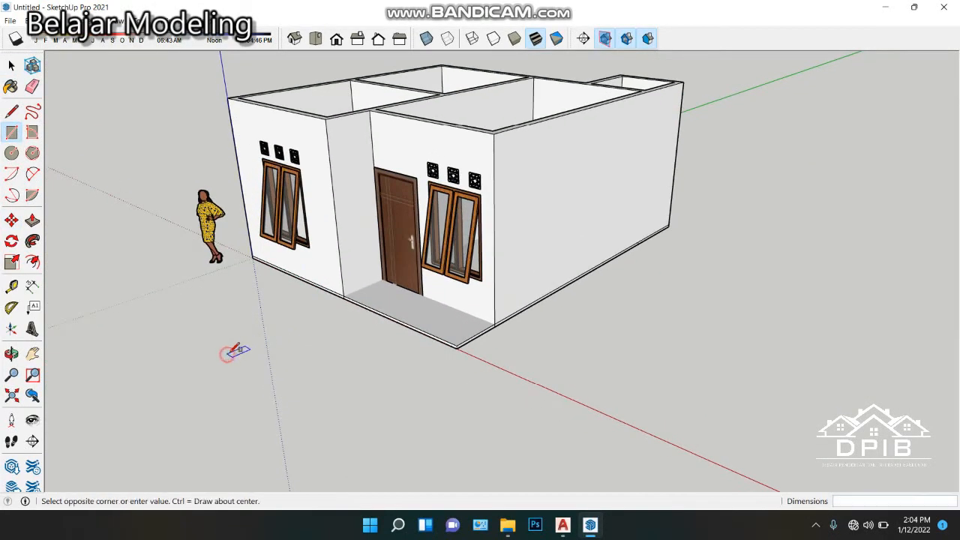
left_click(245, 335)
key("p")
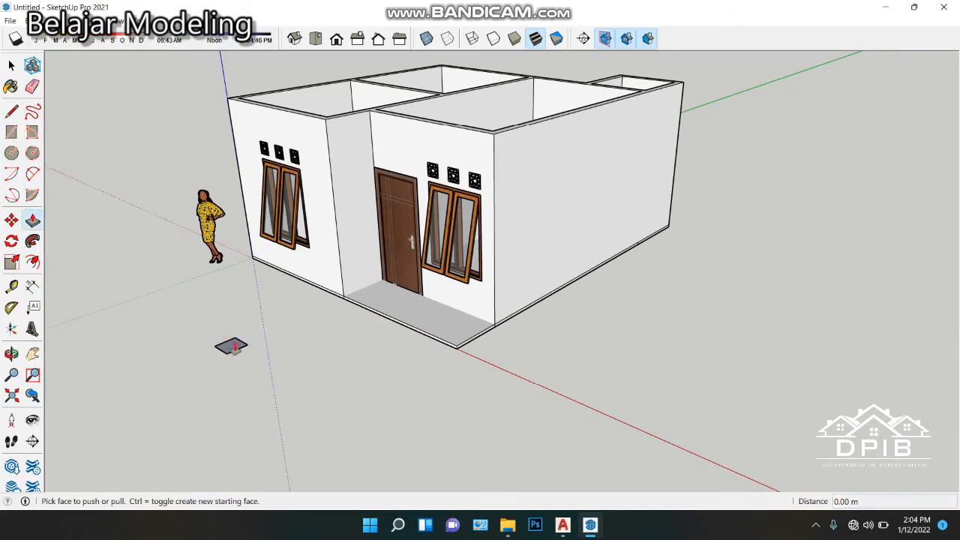
left_click_drag(229, 343, 225, 318)
Select the whole box and try copying it about 1.5 m along the red axis from its upper corner.
left_click(12, 65)
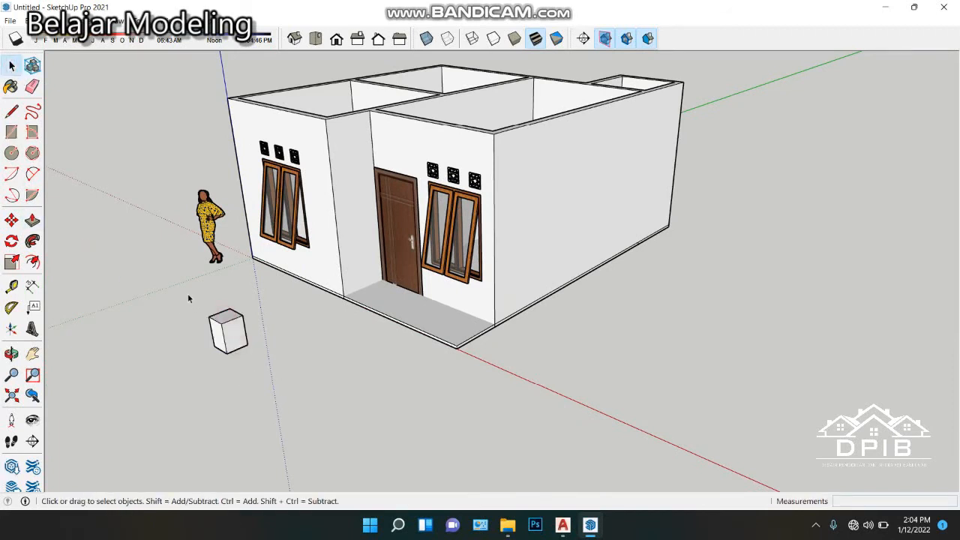
left_click_drag(190, 296, 255, 356)
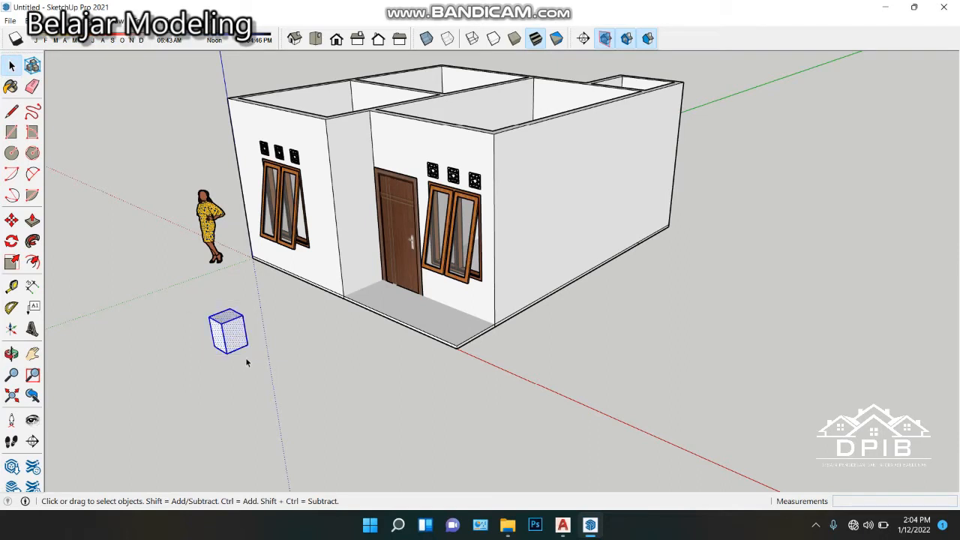
left_click(11, 219)
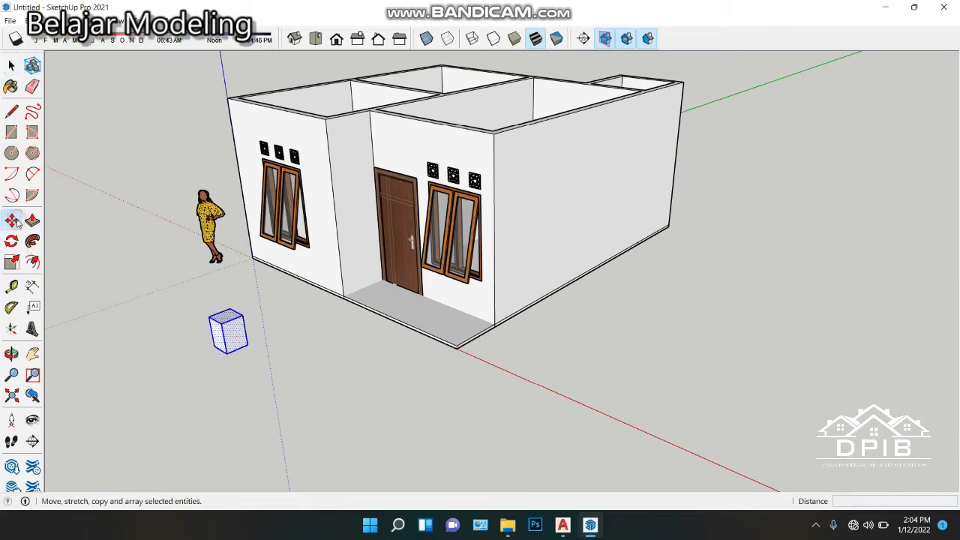
key("ctrl")
left_click(246, 317)
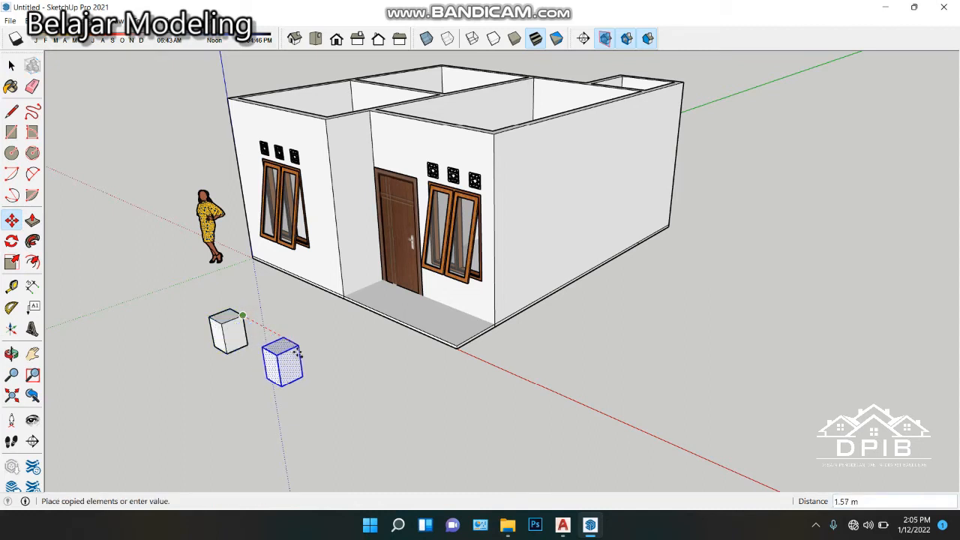
key("Escape")
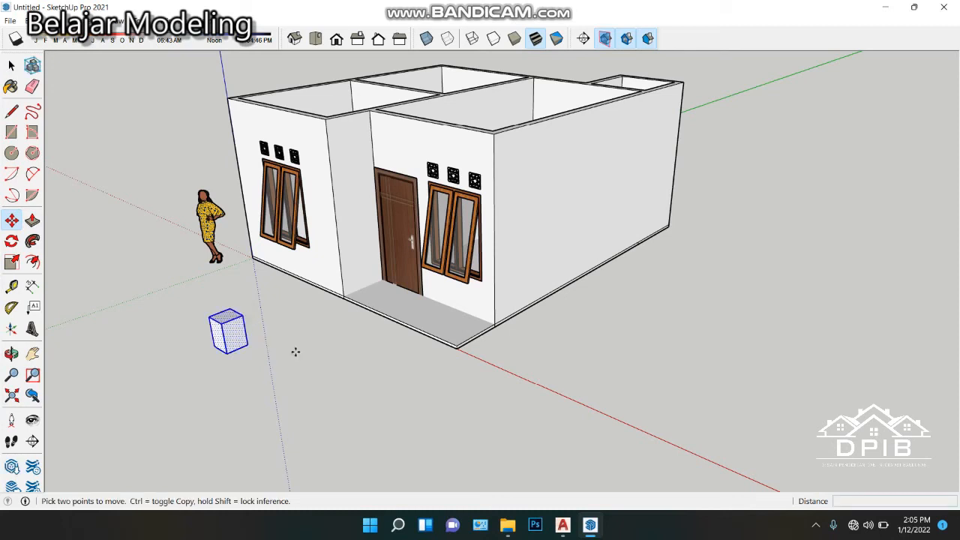
left_click(244, 322)
key("ctrl")
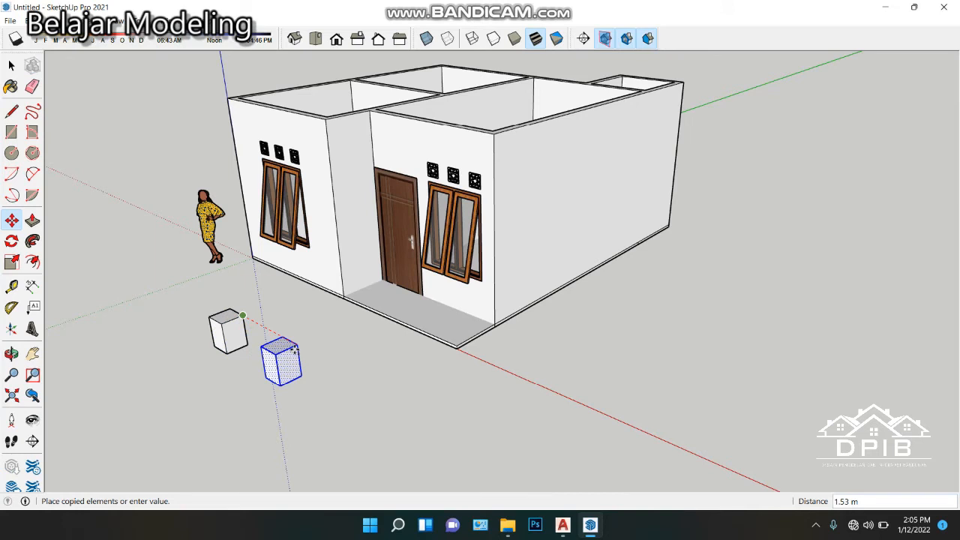
key("Escape")
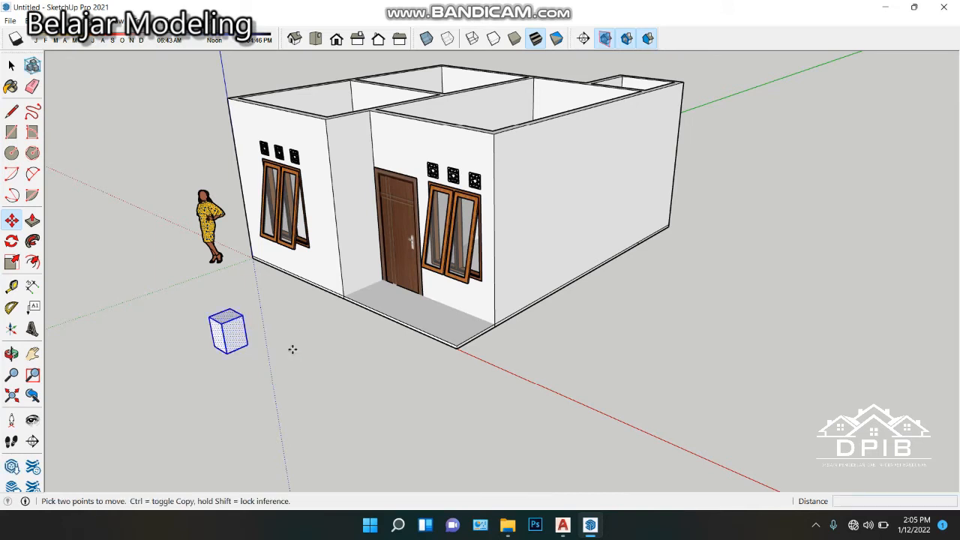
key("ctrl")
left_click(242, 316)
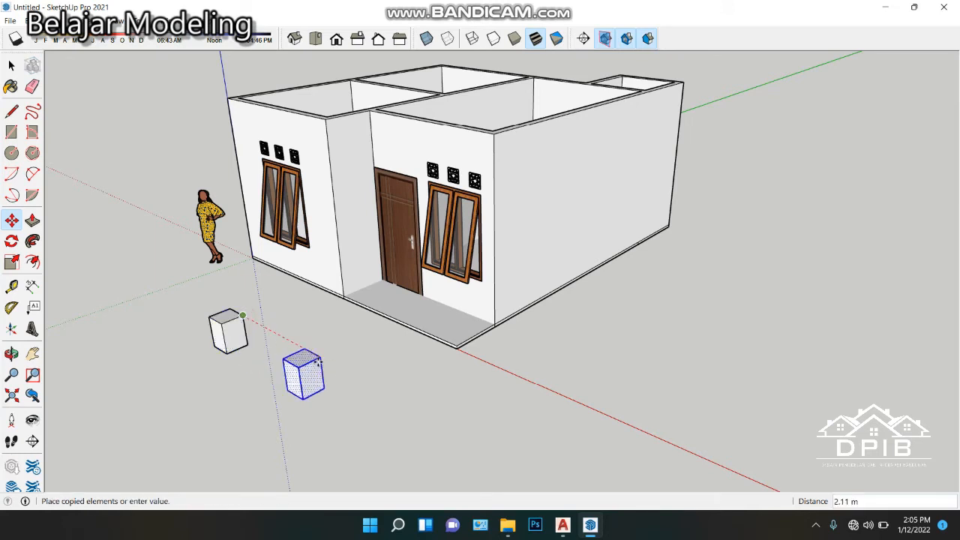
key("Escape")
left_click(11, 65)
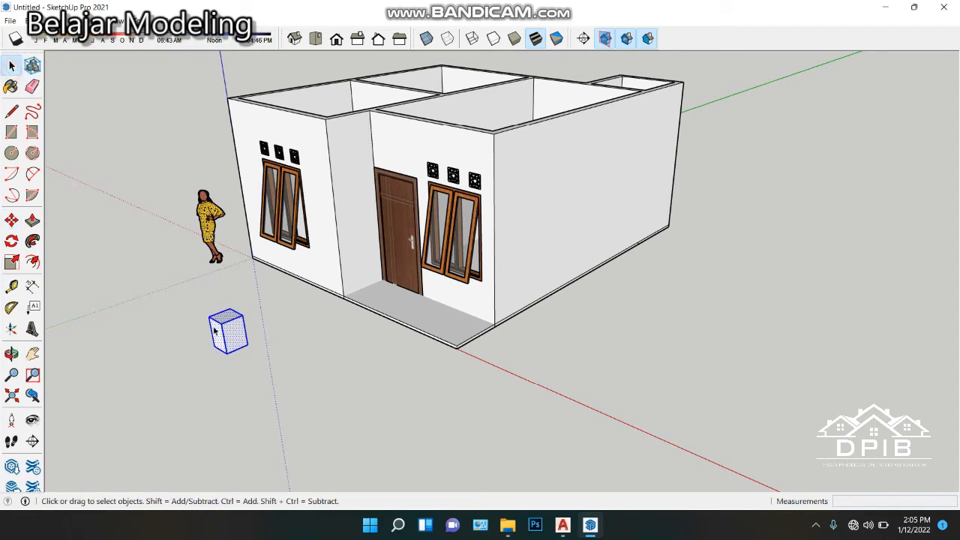
Copy the front door 5.00 m along the green axis onto the back wall of the large room.
scroll(371, 208, "up", 2)
left_click(414, 205)
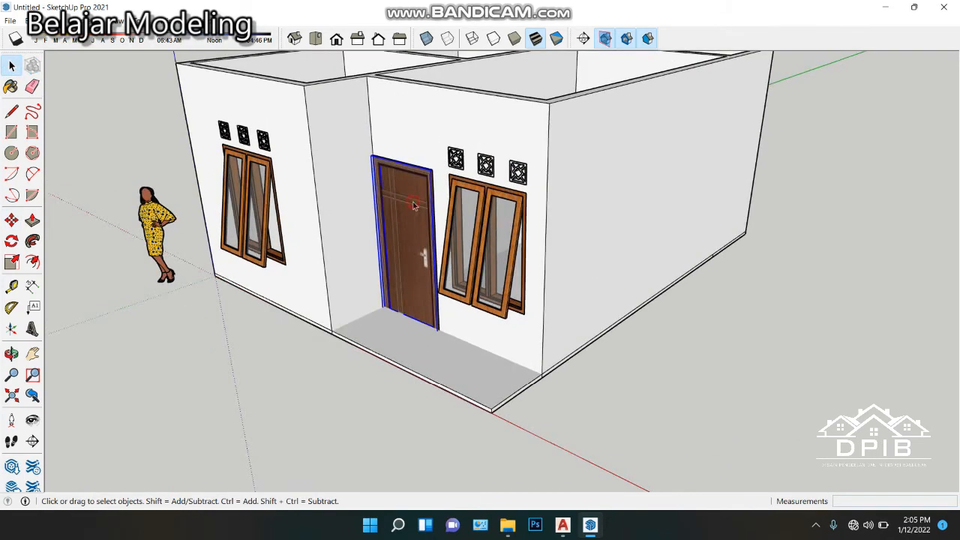
left_click(11, 220)
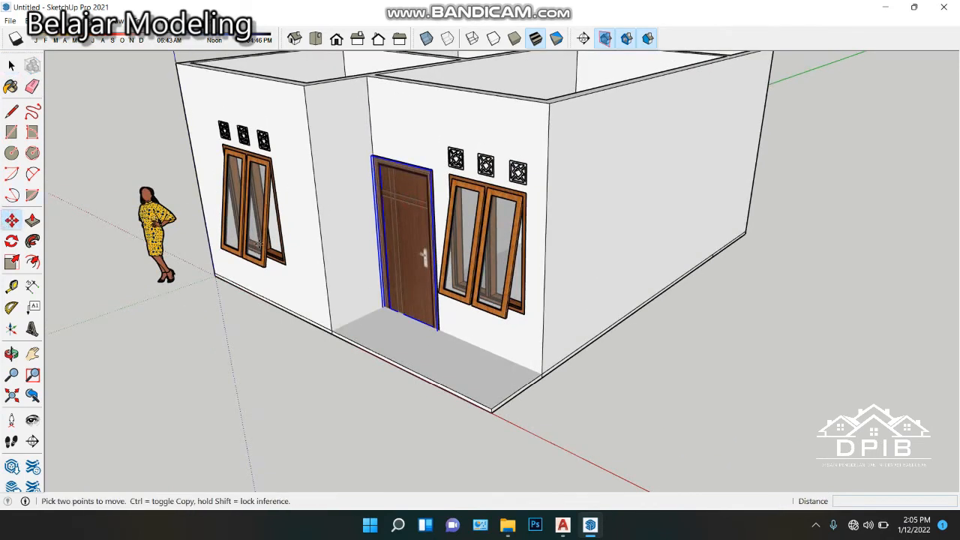
key("ctrl")
left_click(370, 154)
scroll(382, 202, "down", 2)
scroll(382, 202, "up", 3)
middle_click_drag(381, 202, 428, 255)
scroll(474, 214, "down", 1)
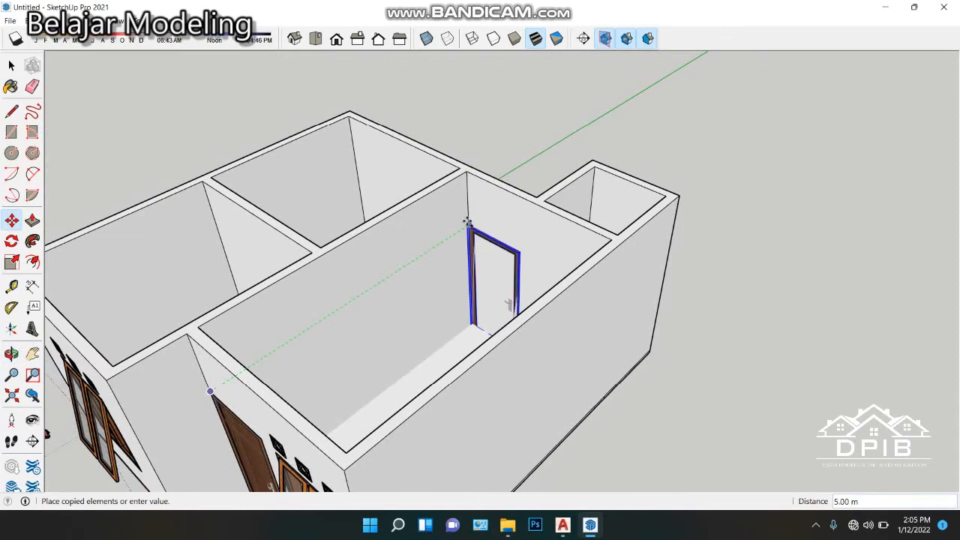
left_click(467, 223)
Inspect how the copied door sits in the back wall of the large room.
middle_click_drag(510, 304, 460, 347)
scroll(538, 251, "up", 2)
middle_click_drag(538, 250, 624, 217)
scroll(538, 235, "down", 3)
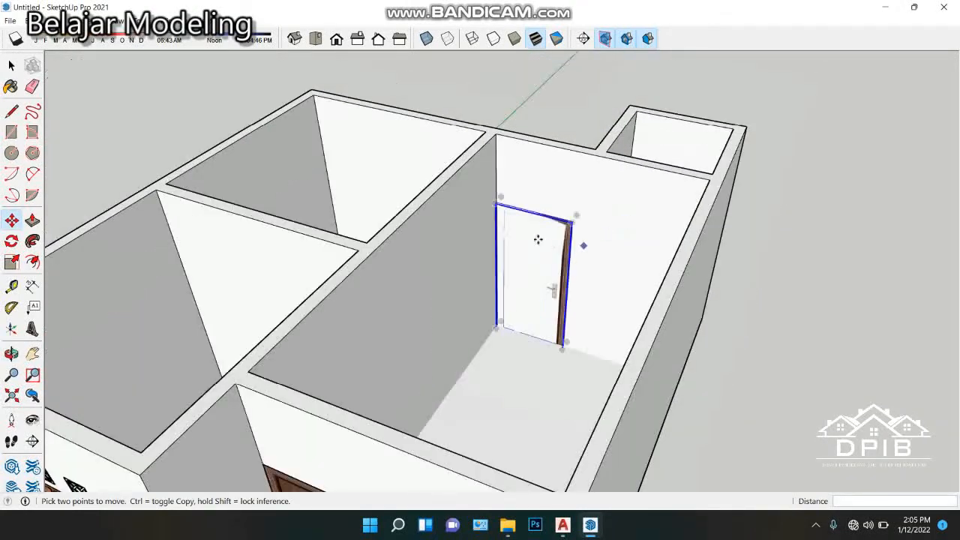
scroll(506, 217, "up", 6)
middle_click_drag(495, 182, 628, 199)
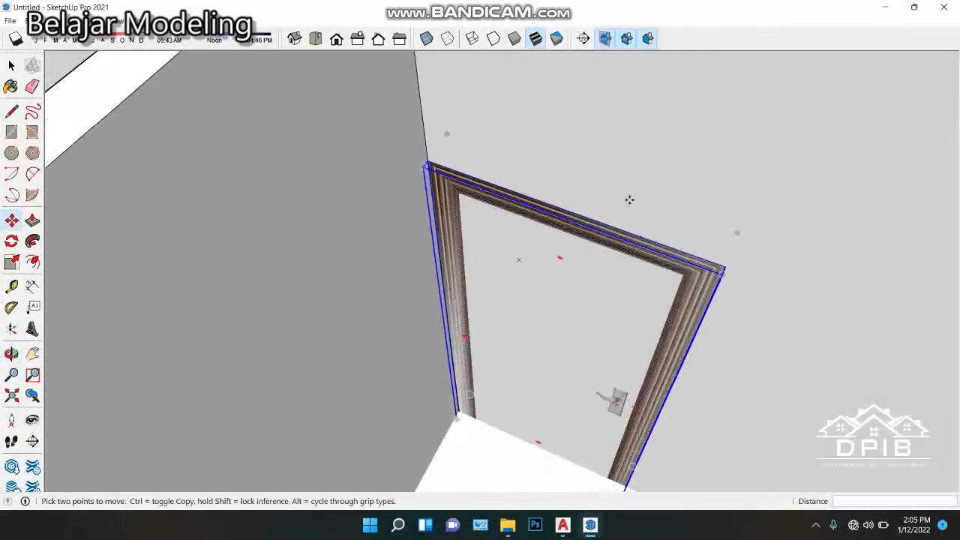
scroll(628, 197, "down", 6)
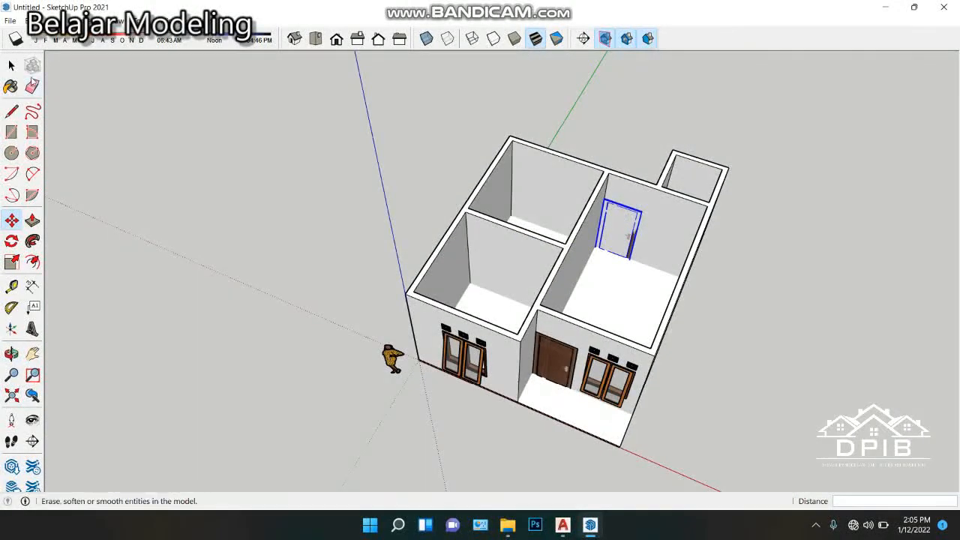
Copy the front bedroom's window with its vents 6.00 m along the green axis onto the rear bedroom's back wall, and clear the selection.
left_click(12, 65)
scroll(467, 359, "up", 3)
middle_click_drag(467, 358, 424, 318)
left_click(420, 315)
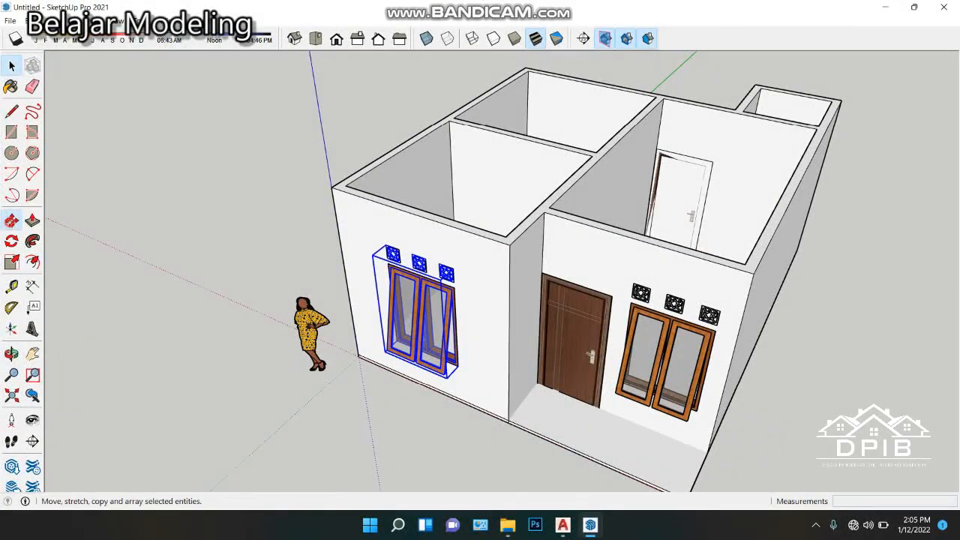
left_click(11, 219)
scroll(372, 251, "up", 5)
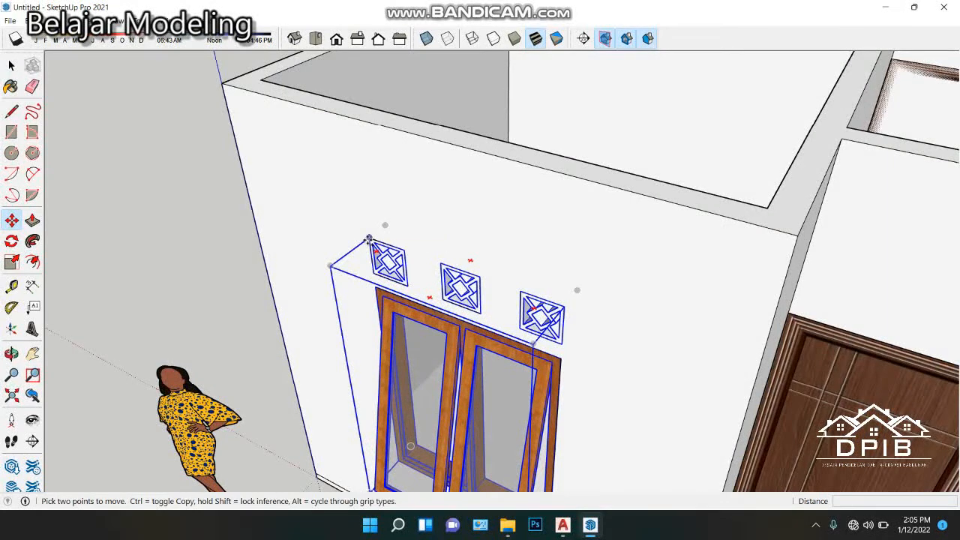
left_click(369, 240)
key("ctrl")
scroll(352, 244, "down", 6)
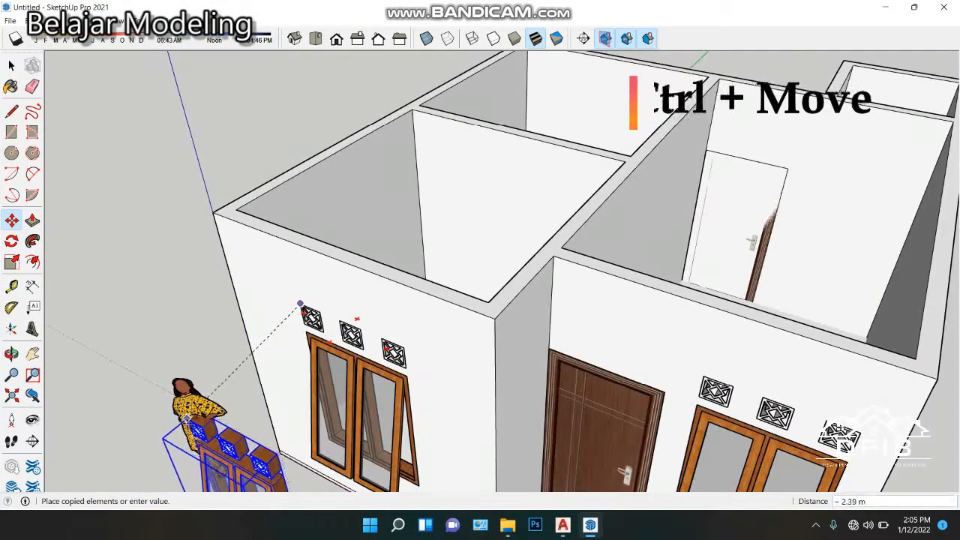
scroll(339, 241, "up", 6)
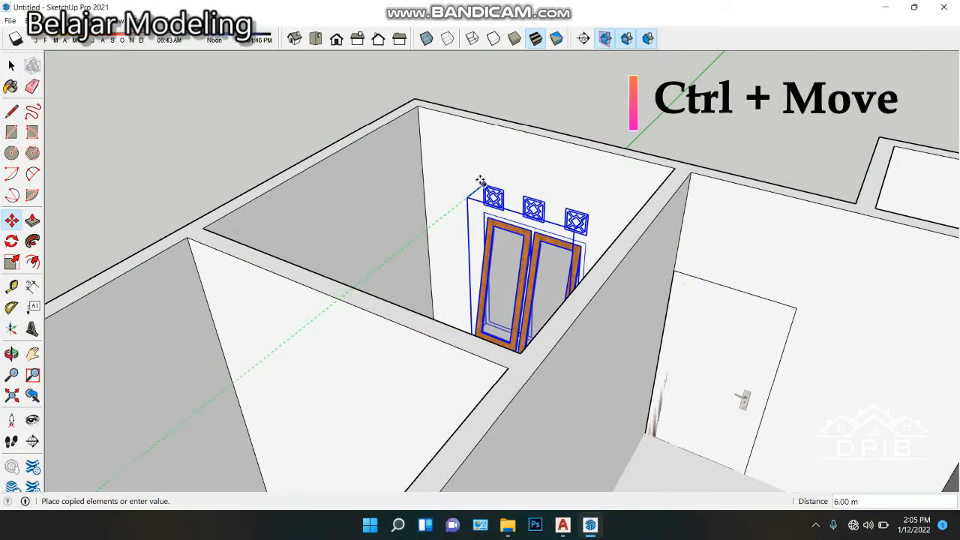
left_click(481, 180)
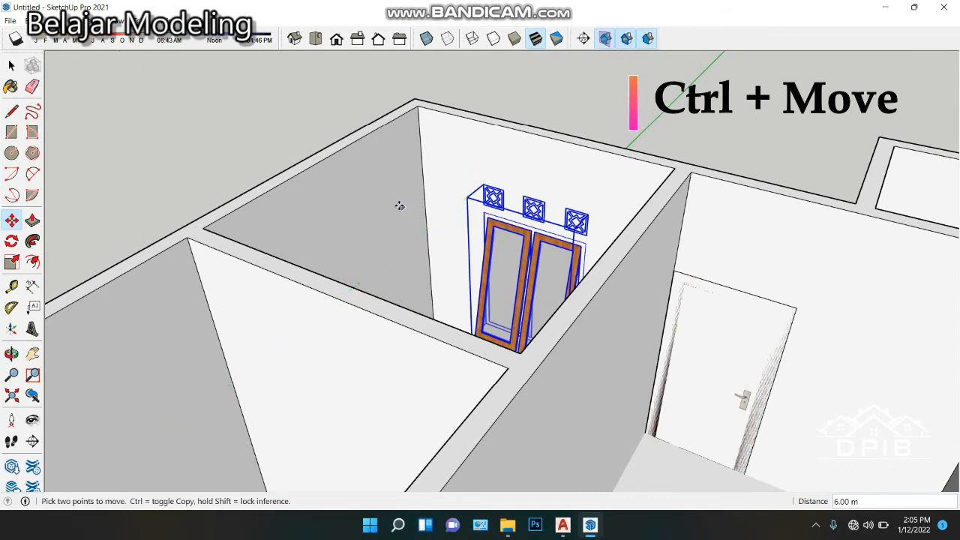
scroll(400, 208, "down", 2)
key("space")
left_click(193, 85)
Examine the copied door and window from inside the rooms and from behind the house to check which way they face.
middle_click_drag(296, 133, 540, 304)
scroll(542, 300, "down", 3)
scroll(548, 302, "up", 4)
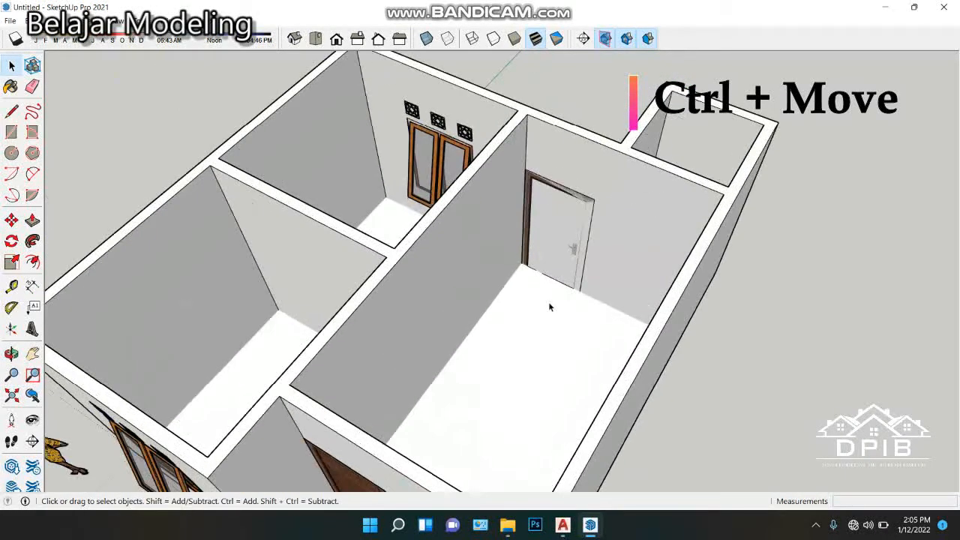
scroll(551, 301, "down", 2)
scroll(544, 229, "up", 5)
middle_click_drag(600, 275, 594, 281)
scroll(538, 369, "down", 8)
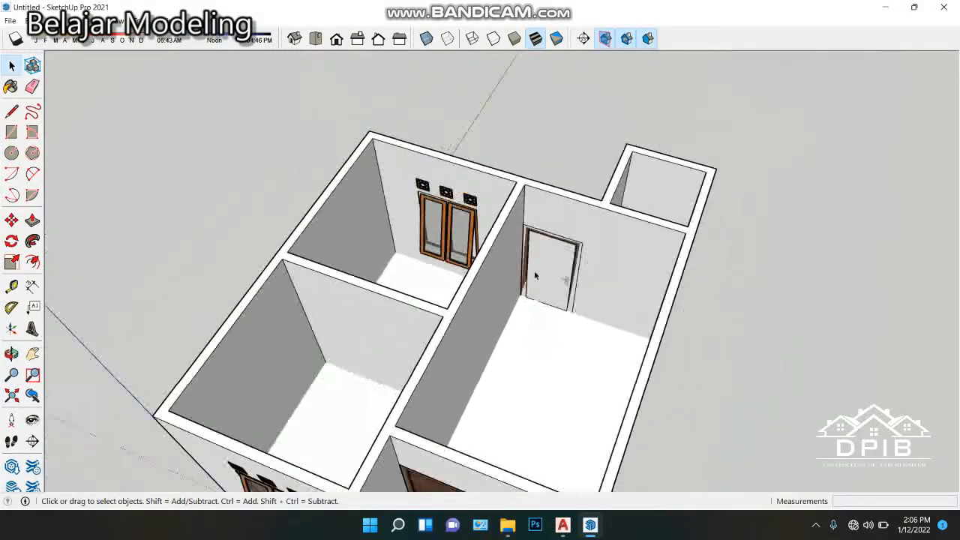
middle_click_drag(538, 369, 268, 192)
scroll(568, 282, "up", 8)
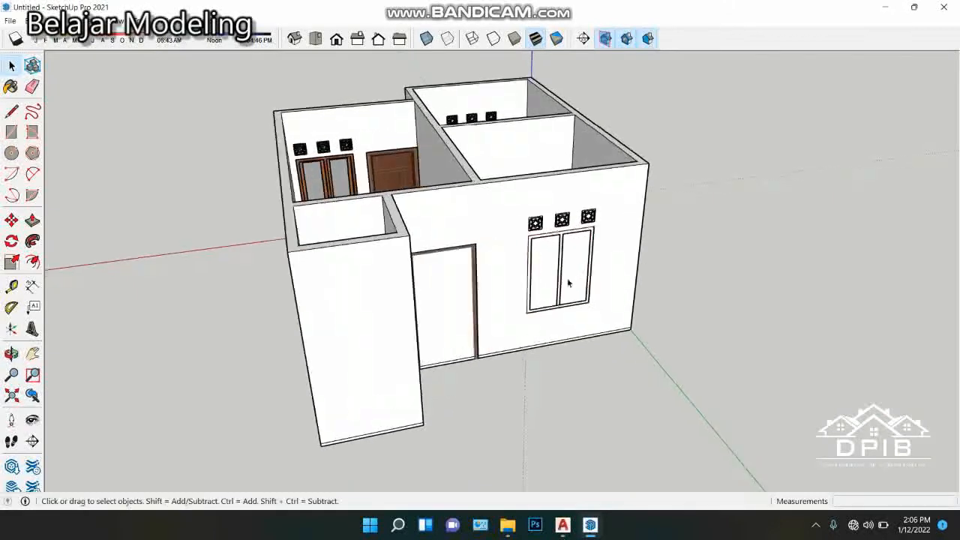
scroll(570, 286, "down", 1)
middle_click_drag(567, 285, 565, 277)
scroll(565, 278, "up", 1)
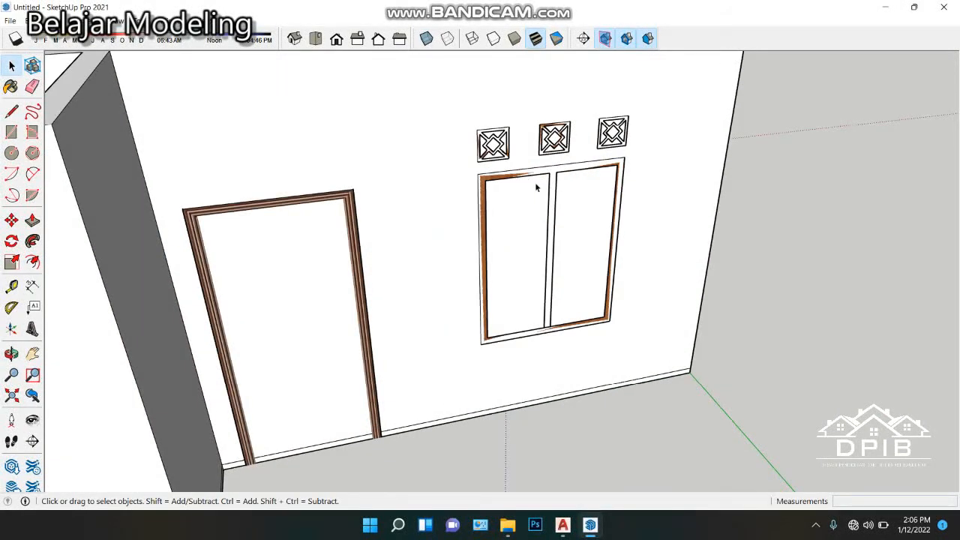
scroll(539, 191, "down", 6)
middle_click_drag(480, 232, 461, 151)
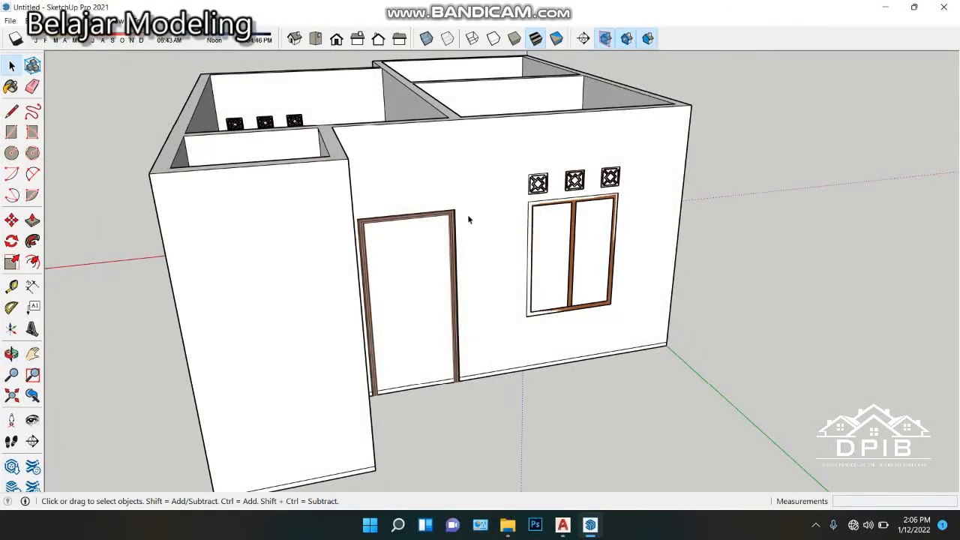
Flip the rear door and rear window together along the green direction.
left_click(449, 239)
left_click(574, 202, "shift")
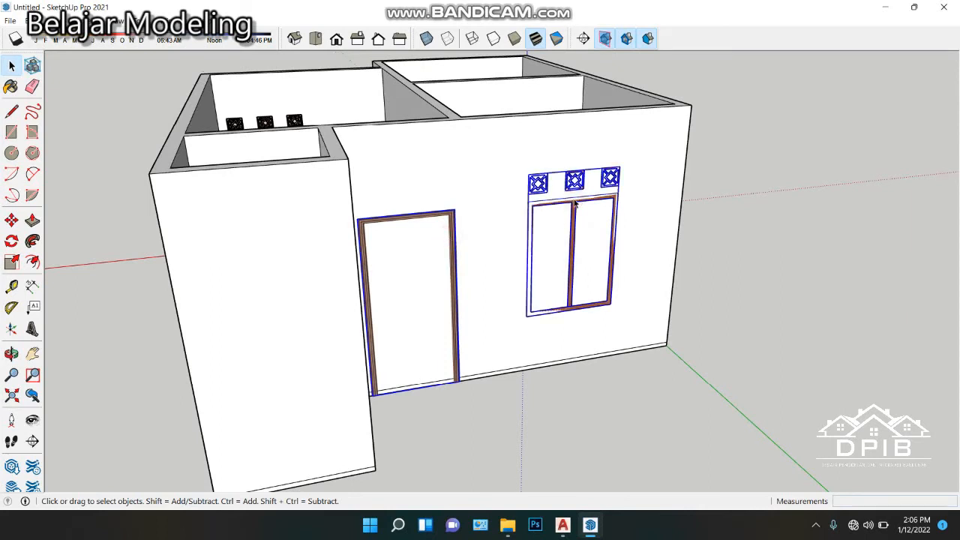
right_click(575, 202)
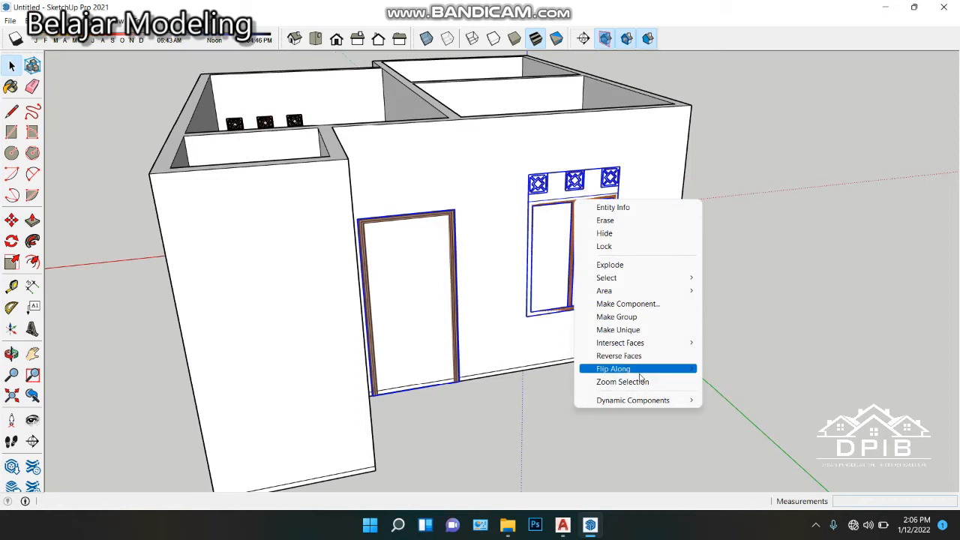
mouse_move(640, 373)
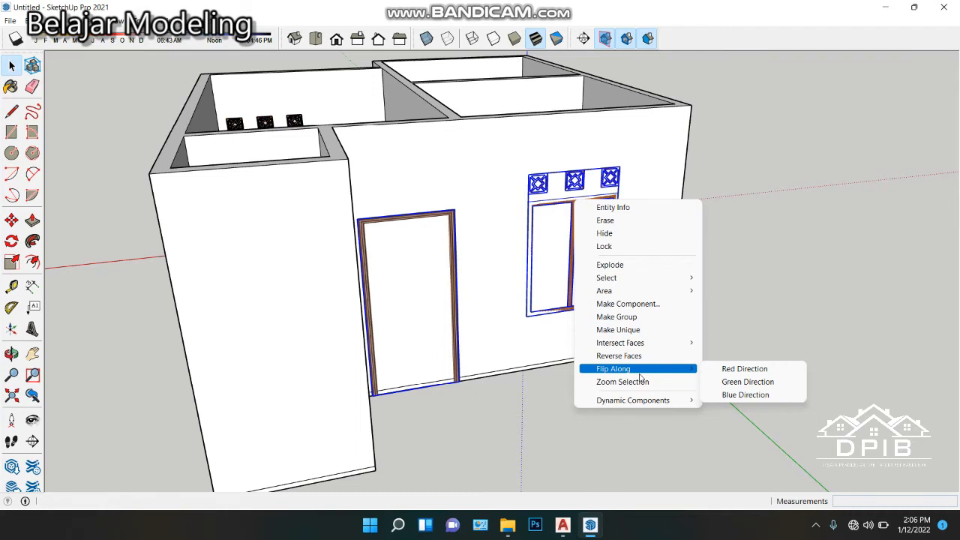
left_click(739, 384)
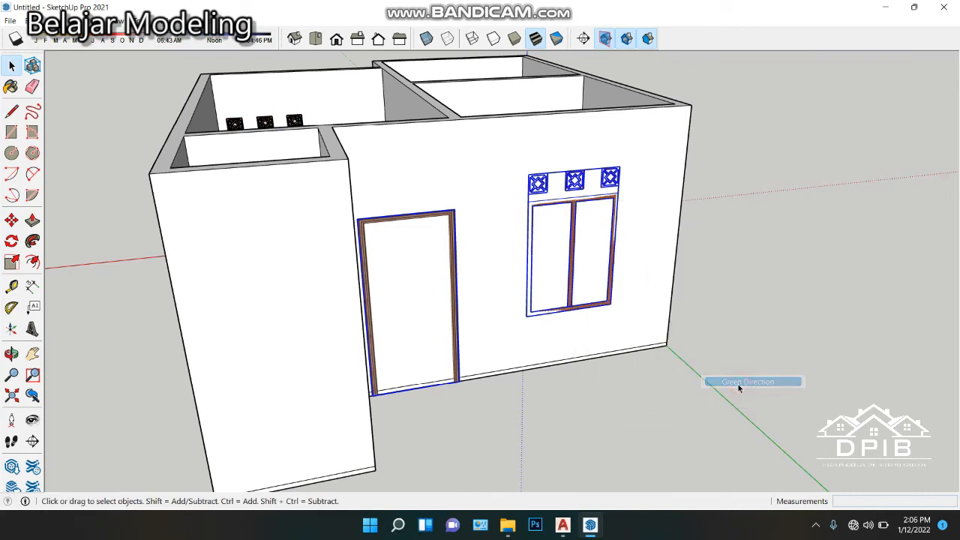
right_click(597, 309)
left_click(797, 318)
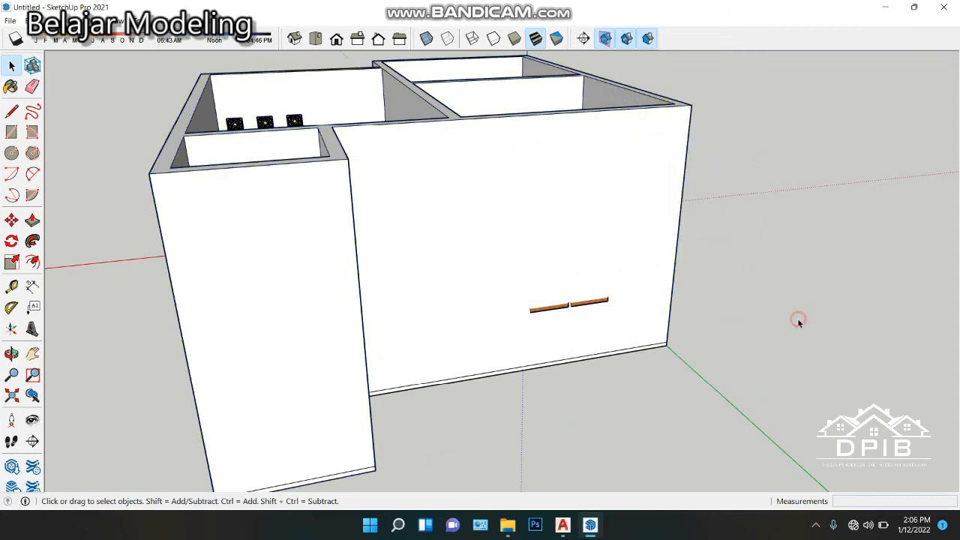
Move the flipped rear door and window together about 0.32 m back into the rear wall, using the vent's upper corner as the base point.
middle_click_drag(589, 306, 820, 378)
scroll(605, 352, "down", 2)
middle_click_drag(608, 366, 761, 368)
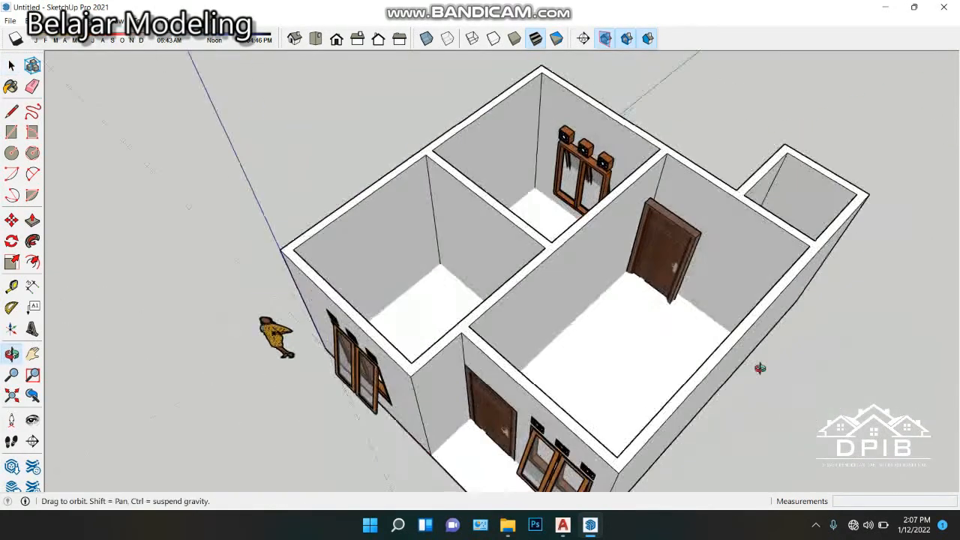
scroll(690, 248, "up", 3)
left_click(683, 240)
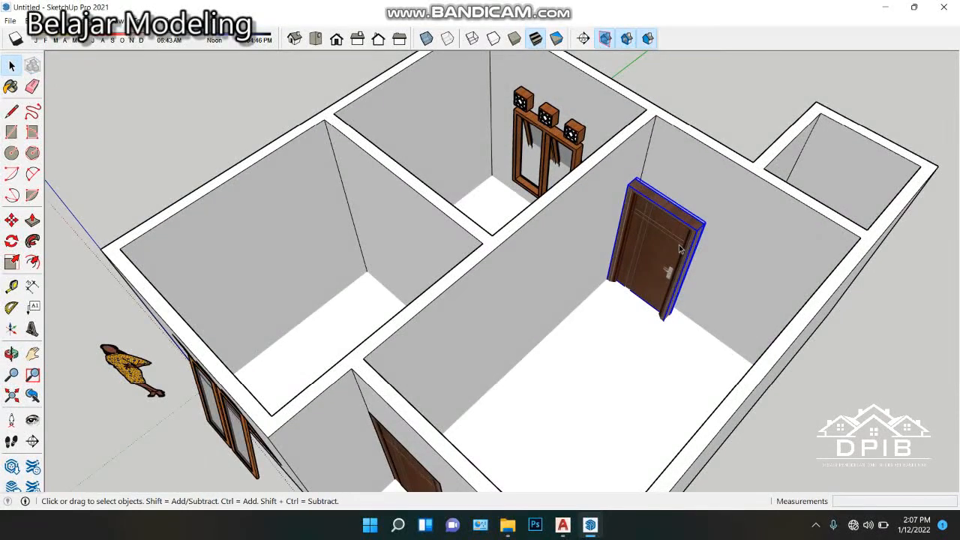
left_click(573, 158)
left_click(647, 197, "shift")
scroll(581, 217, "down", 3)
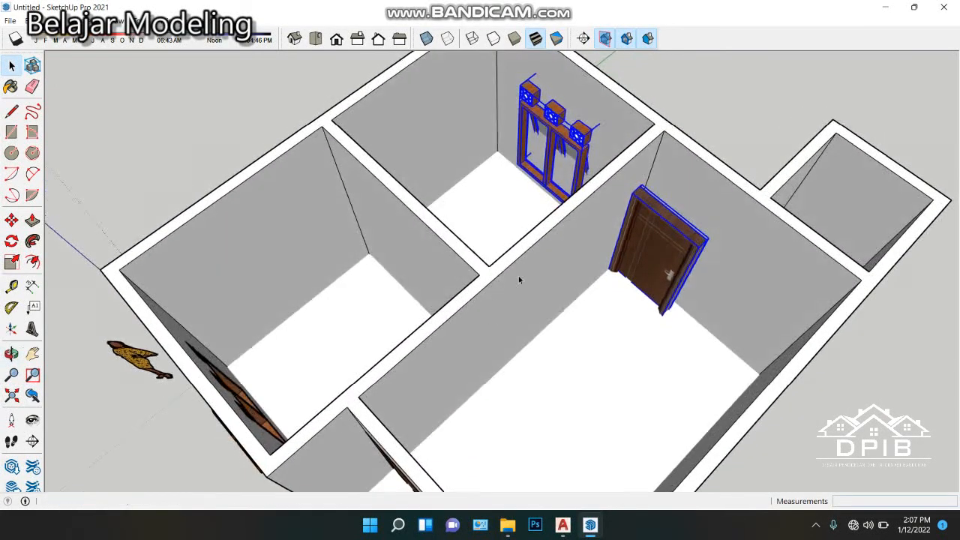
left_click(11, 220)
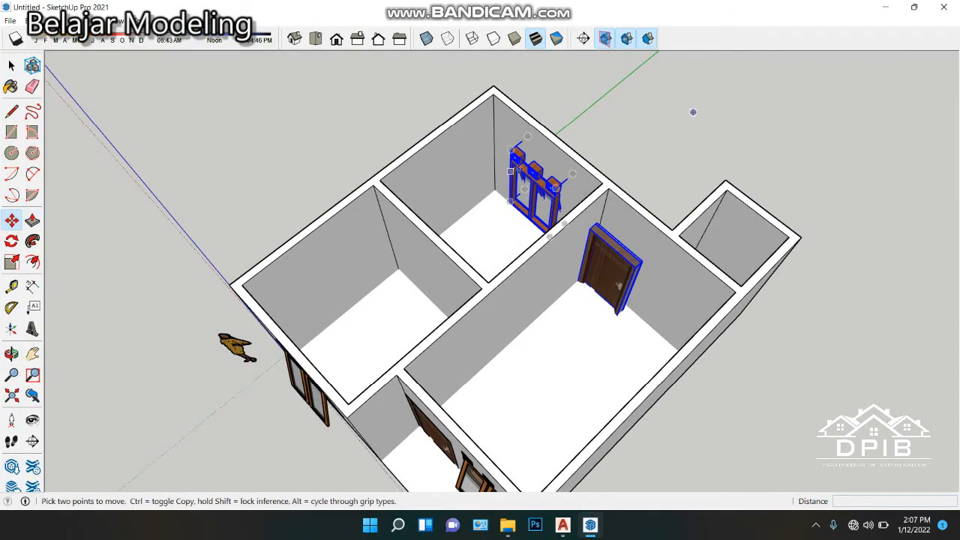
scroll(510, 139, "up", 5)
scroll(499, 108, "up", 2)
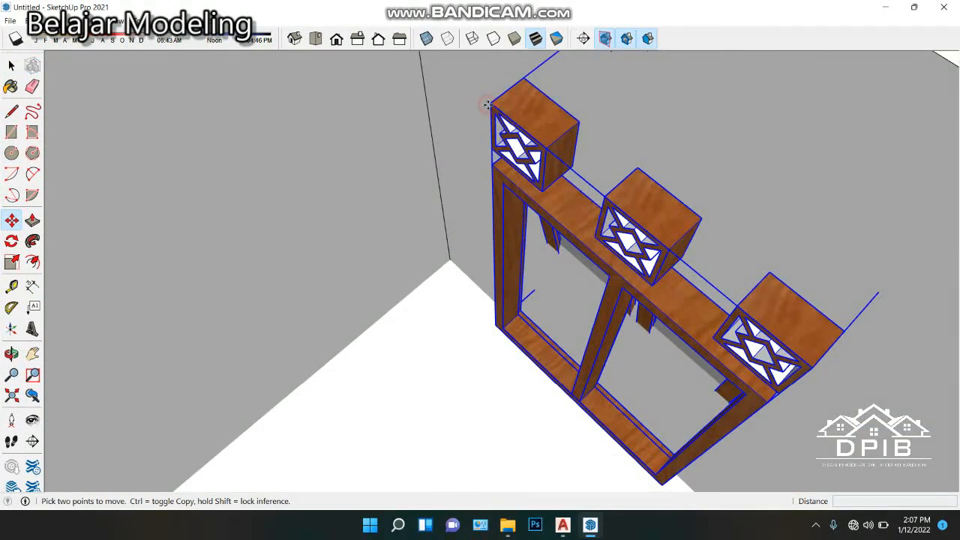
left_click(489, 105)
scroll(489, 105, "down", 3)
left_click(537, 70)
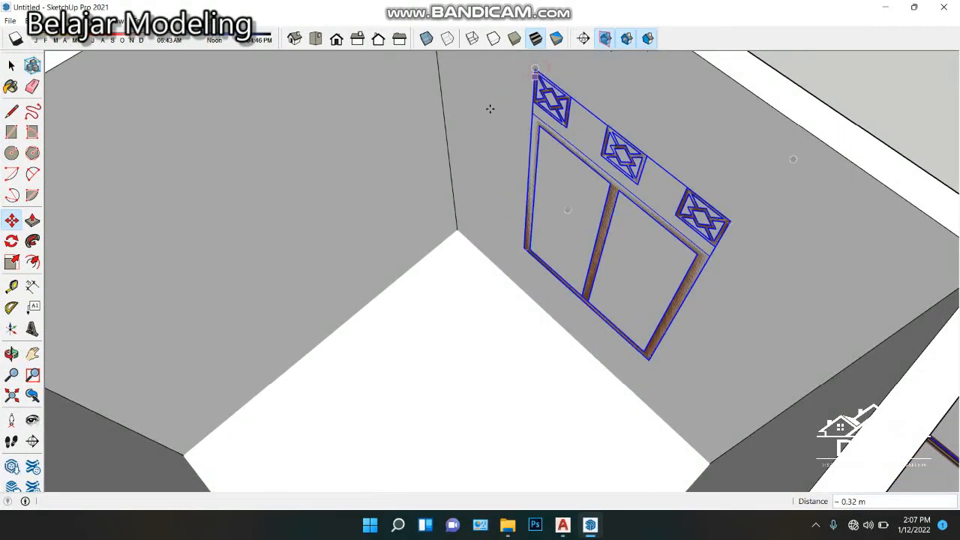
Open the wall group for editing and trace a rectangle around the rear door's frame on the outer wall face.
scroll(472, 168, "down", 5)
middle_click_drag(553, 189, 236, 172)
left_click(11, 66)
left_click(771, 286)
double_click(511, 200)
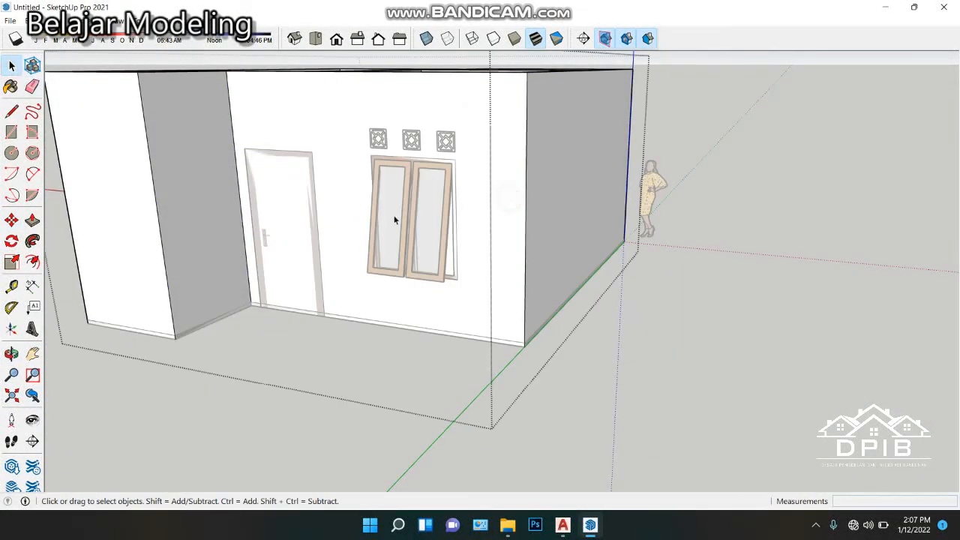
left_click(11, 132)
scroll(246, 149, "up", 3)
left_click(248, 135)
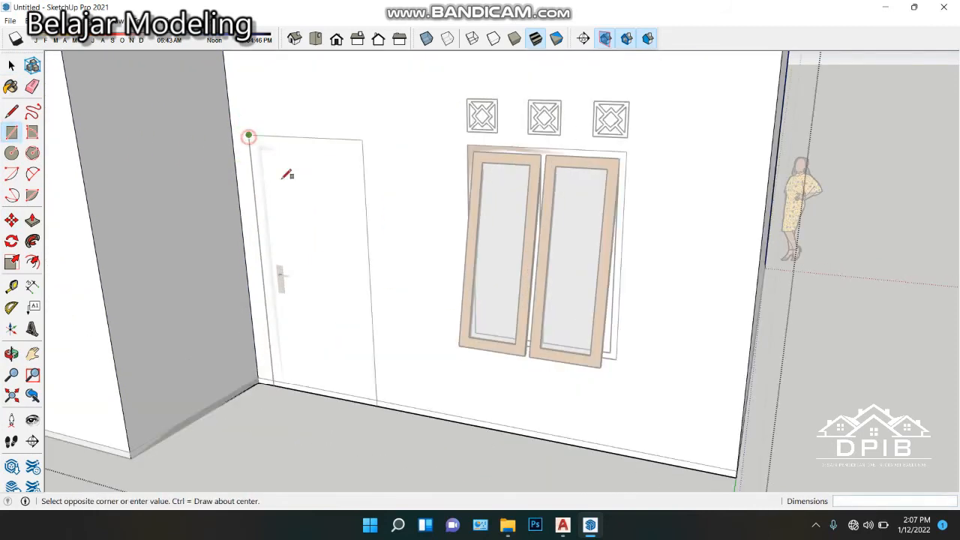
left_click(377, 404)
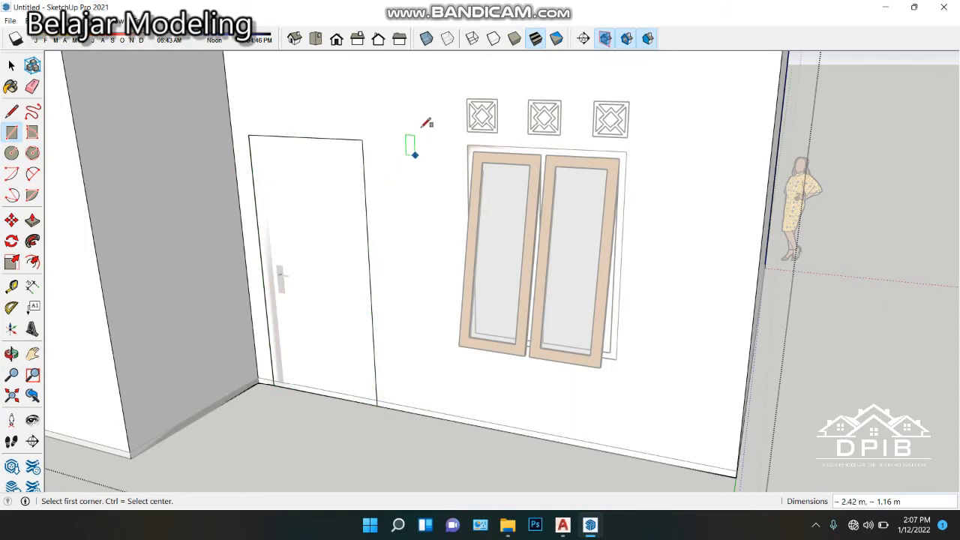
Trace rectangles on the rear wall around the three 0.25 m square vents and around the window frame.
left_click(466, 97)
left_click(497, 132)
left_click(529, 99)
left_click(561, 135)
left_click(593, 100)
left_click(629, 136)
left_click(468, 144)
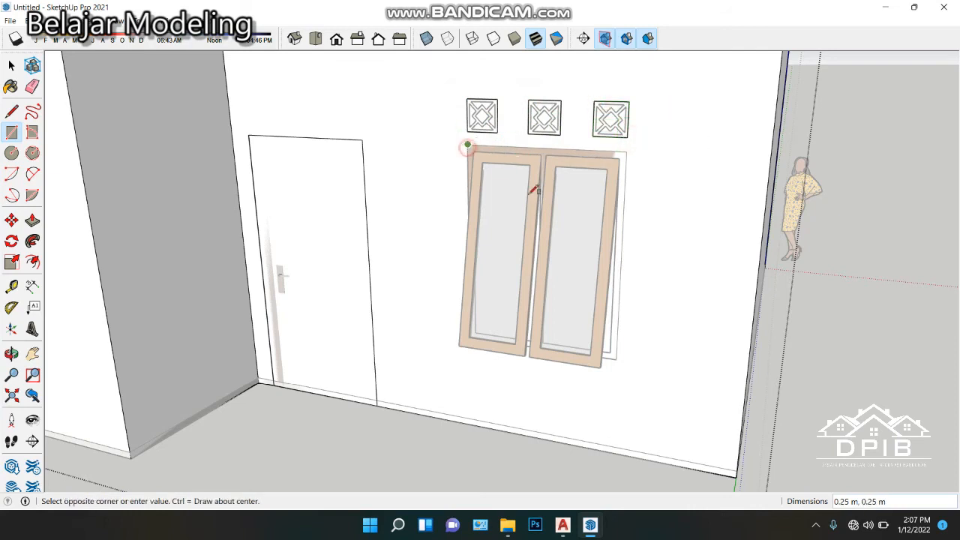
left_click(616, 359)
Push the door, three vent and window rectangles inward through the rear wall with Push/Pull, and stop editing the wall group.
key("p")
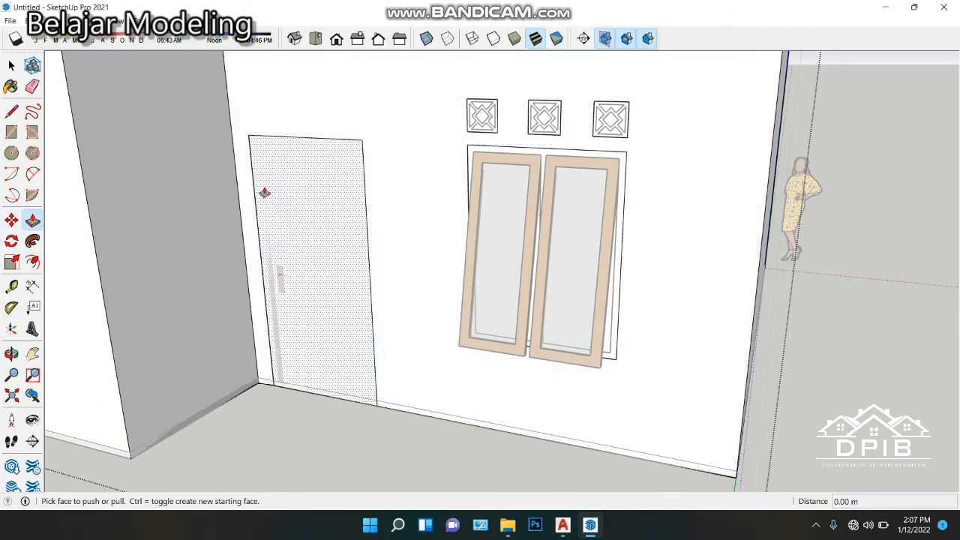
left_click(487, 112)
left_click(535, 131)
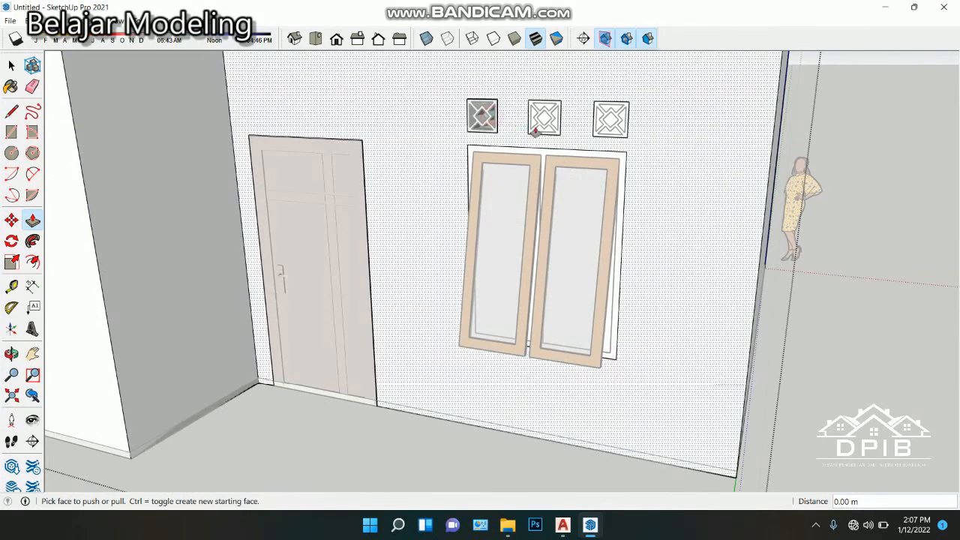
double_click(541, 122)
double_click(611, 120)
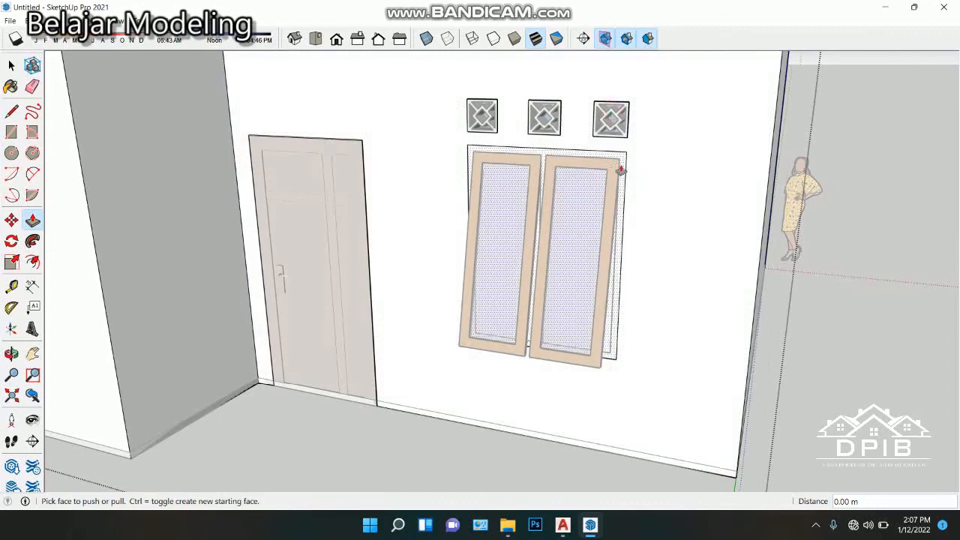
middle_click_drag(440, 223, 518, 240)
scroll(437, 292, "down", 8)
key("space")
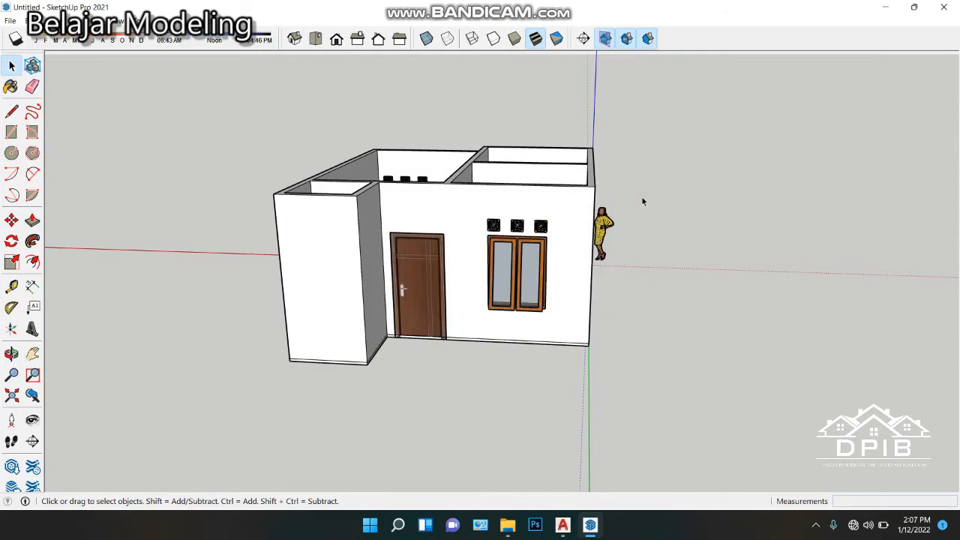
Examine the house from the rear, the front and above, checking the door, window and vent openings inside the rooms.
scroll(513, 266, "up", 1)
middle_click_drag(512, 266, 609, 237)
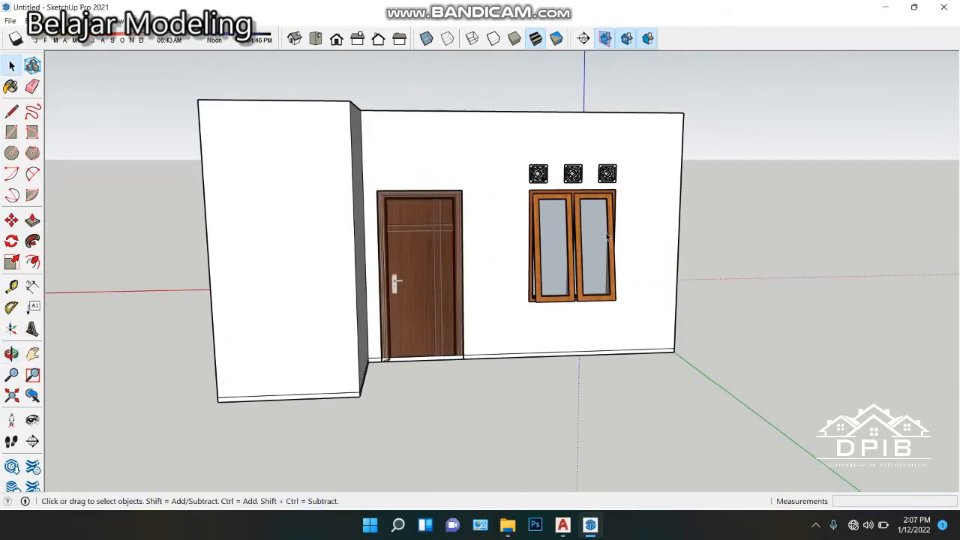
scroll(570, 227, "down", 1)
middle_click_drag(448, 258, 394, 262)
scroll(394, 260, "up", 1)
middle_click_drag(454, 200, 494, 365)
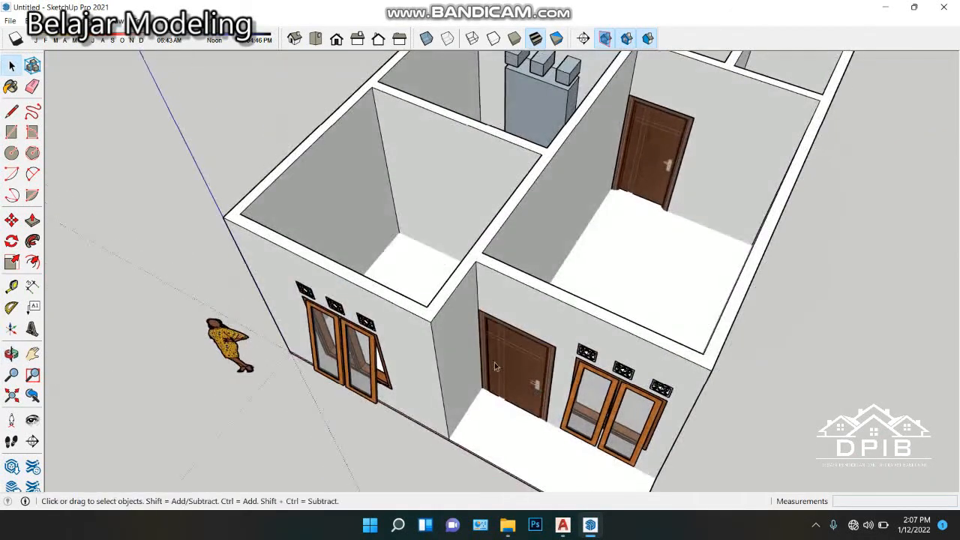
scroll(525, 315, "down", 5)
middle_click_drag(590, 238, 322, 286)
scroll(322, 286, "up", 3)
scroll(356, 352, "down", 2)
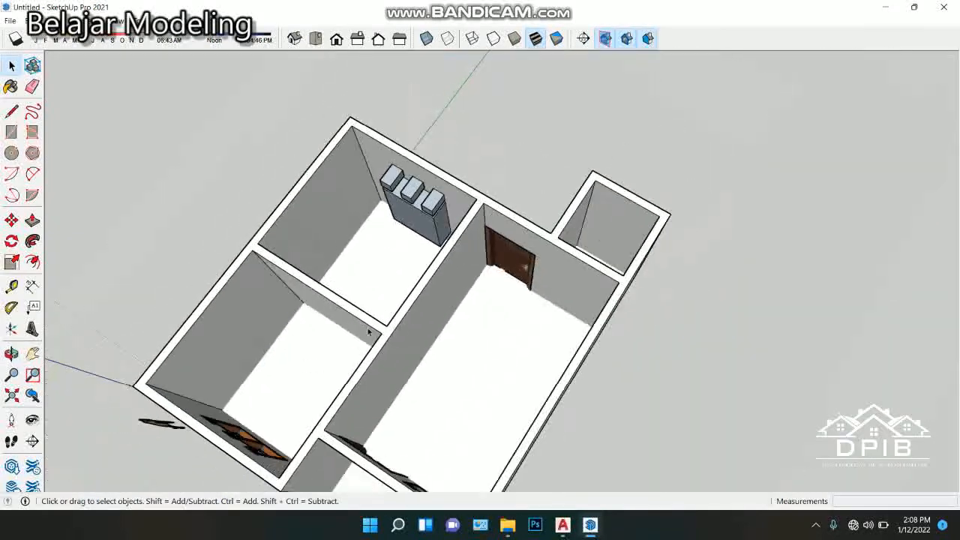
scroll(357, 353, "up", 3)
middle_click_drag(356, 352, 498, 310)
scroll(176, 321, "down", 2)
scroll(525, 226, "up", 4)
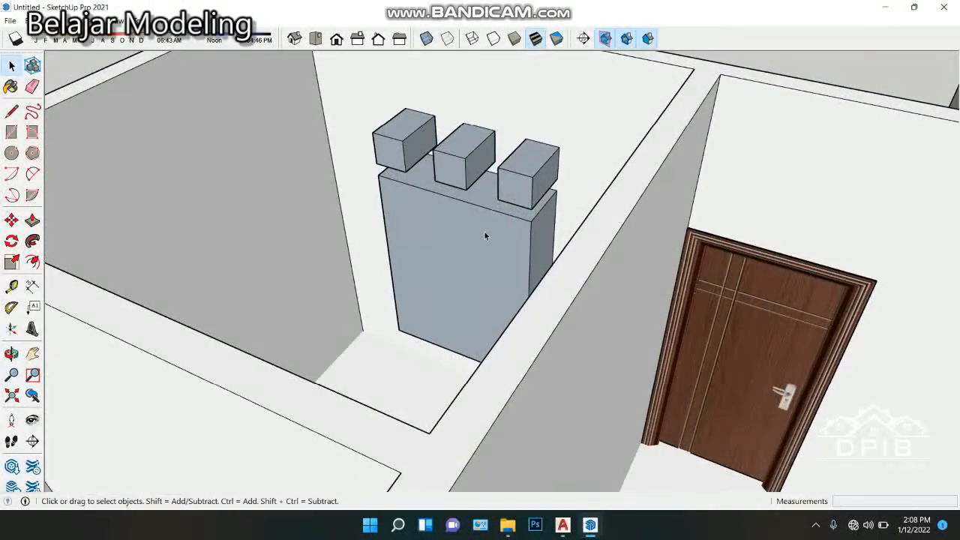
Reopen the wall group and undo the push-pulls of the rear window and the three vents.
double_click(484, 232)
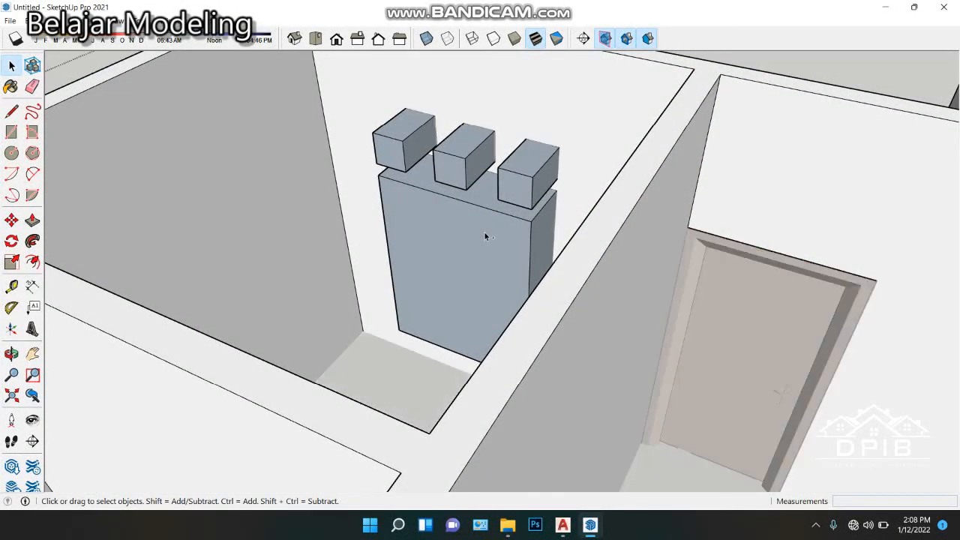
key("ctrl+z")
key("ctrl+z")
key("ctrl+z")
key("ctrl+z")
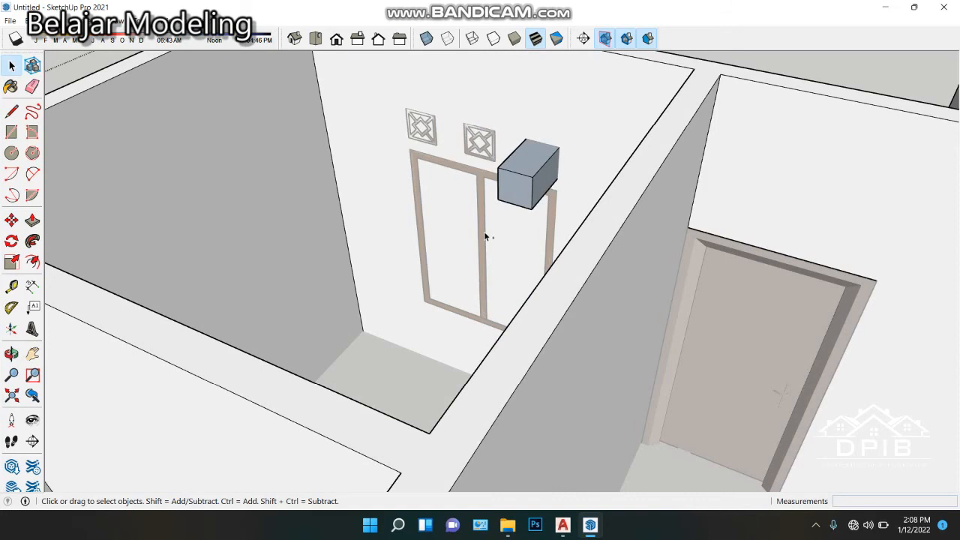
middle_click_drag(690, 276, 141, 359)
key("p")
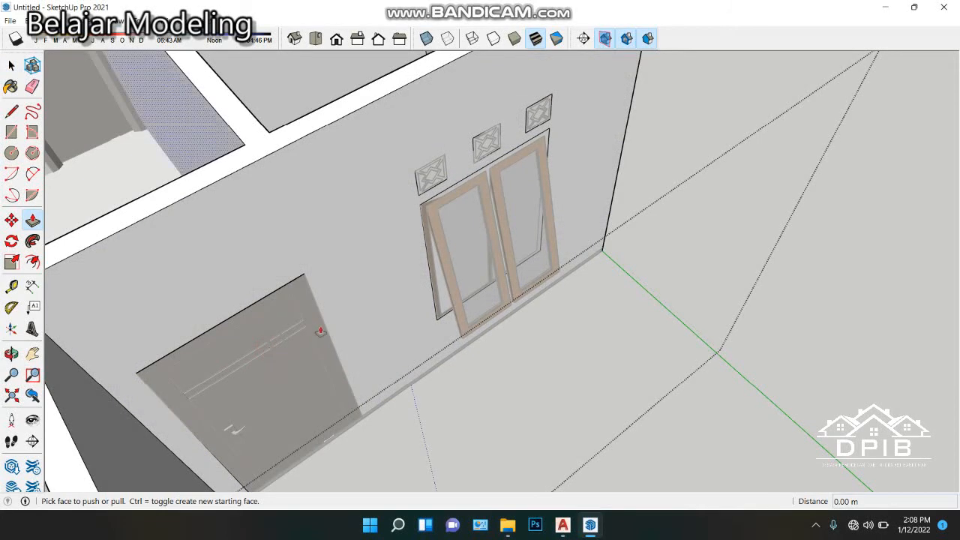
middle_click_drag(348, 240, 632, 273)
key("ctrl+z")
Push the three vent rectangles 0.15 m through the rear wall to cut their openings.
middle_click_drag(330, 291, 150, 233)
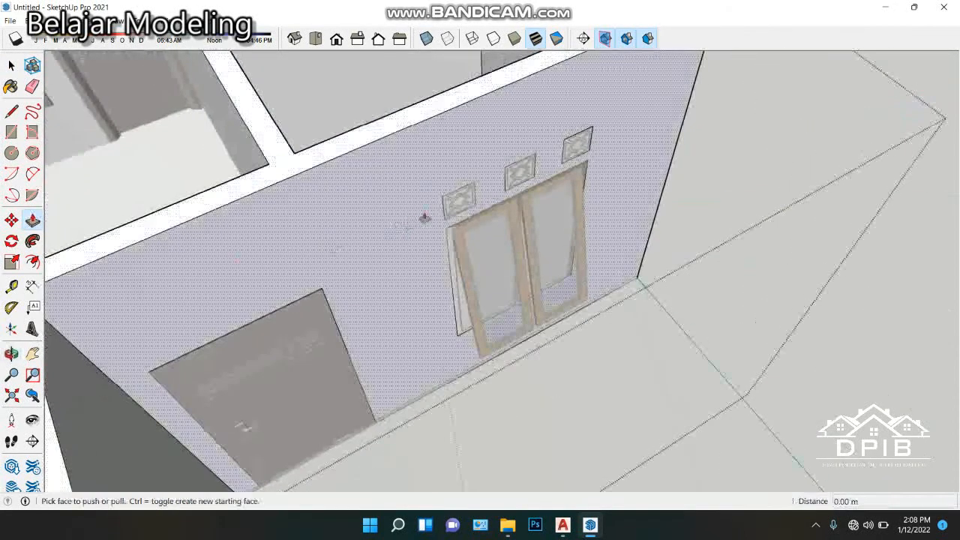
scroll(444, 207, "up", 3)
left_click(470, 203)
scroll(382, 262, "down", 2)
key("Escape")
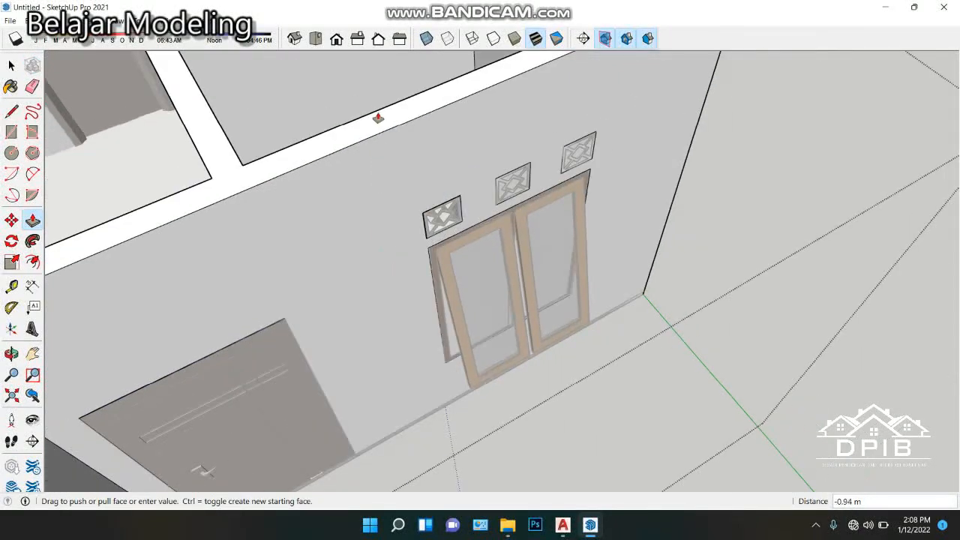
middle_click_drag(461, 233, 506, 160)
key("p")
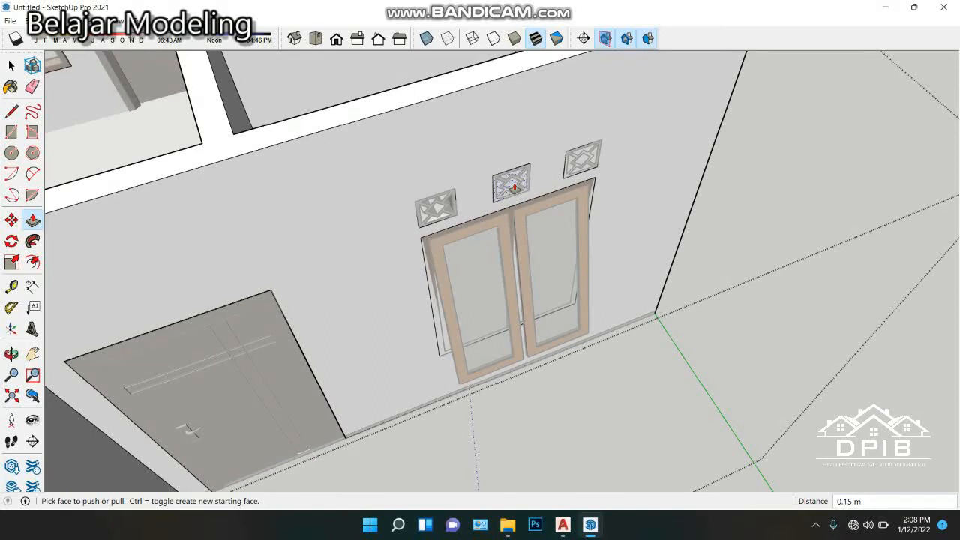
left_click(514, 185)
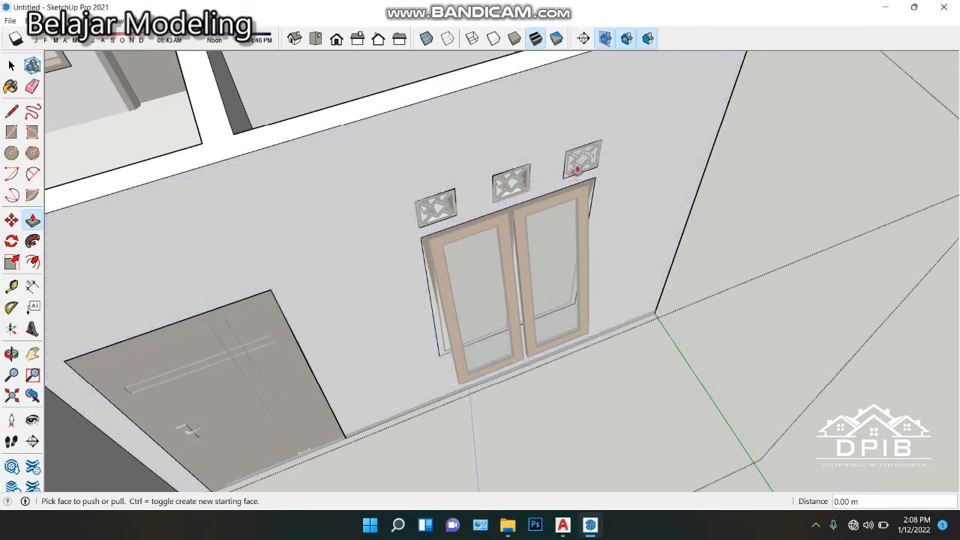
Push the window rectangle through the rear wall to cut its opening, and close the wall group.
scroll(446, 326, "up", 3)
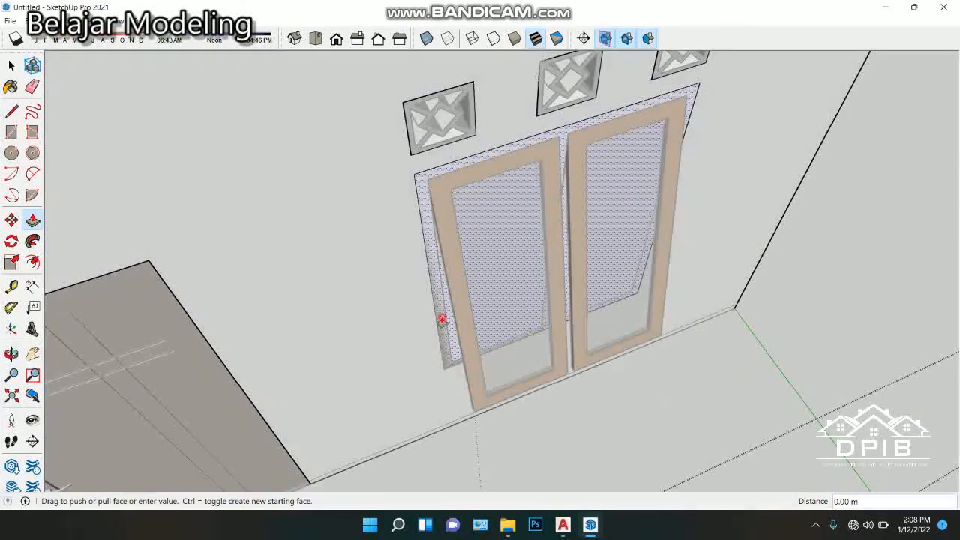
scroll(445, 326, "down", 6)
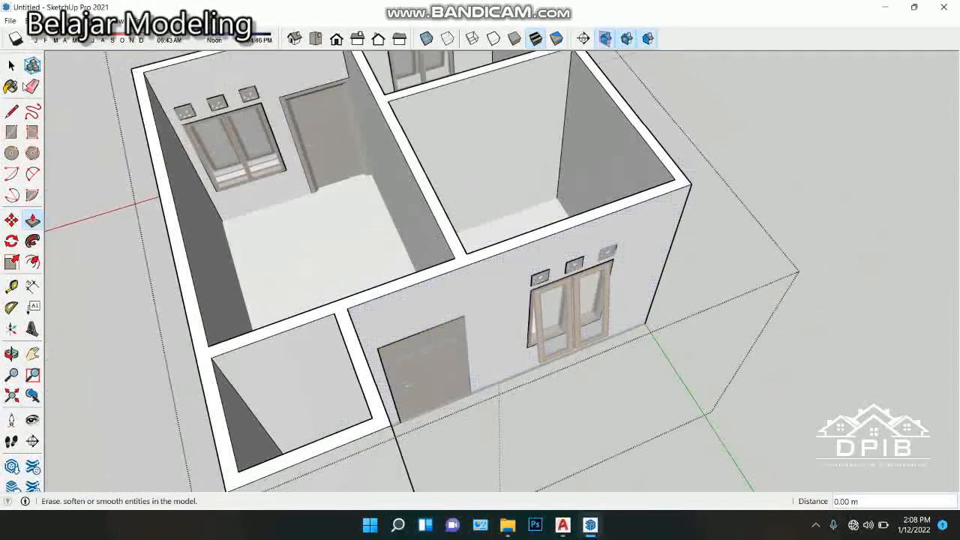
left_click(16, 66)
left_click(781, 161)
Examine the rear wall's door, window and vent openings and the house's exterior around to the front.
middle_click_drag(574, 298, 443, 139)
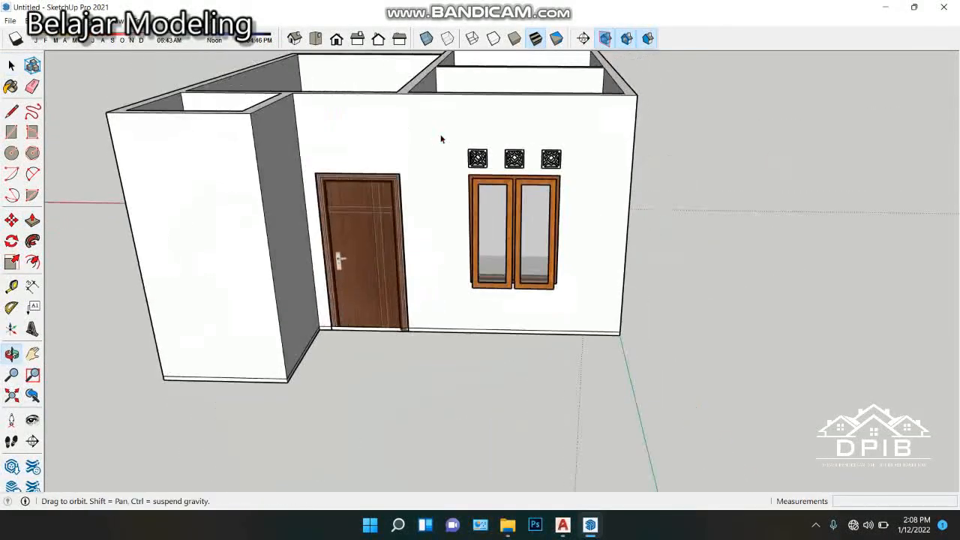
scroll(419, 242, "up", 2)
middle_click_drag(419, 242, 383, 196)
middle_click_drag(349, 293, 347, 329)
scroll(406, 288, "down", 2)
middle_click_drag(443, 232, 290, 264)
scroll(300, 260, "down", 3)
mouse_move(446, 214)
middle_mouse_down()
mouse_move(454, 212)
mouse_move(270, 201)
middle_mouse_up()
middle_click_drag(490, 213, 218, 126)
left_click(779, 310)
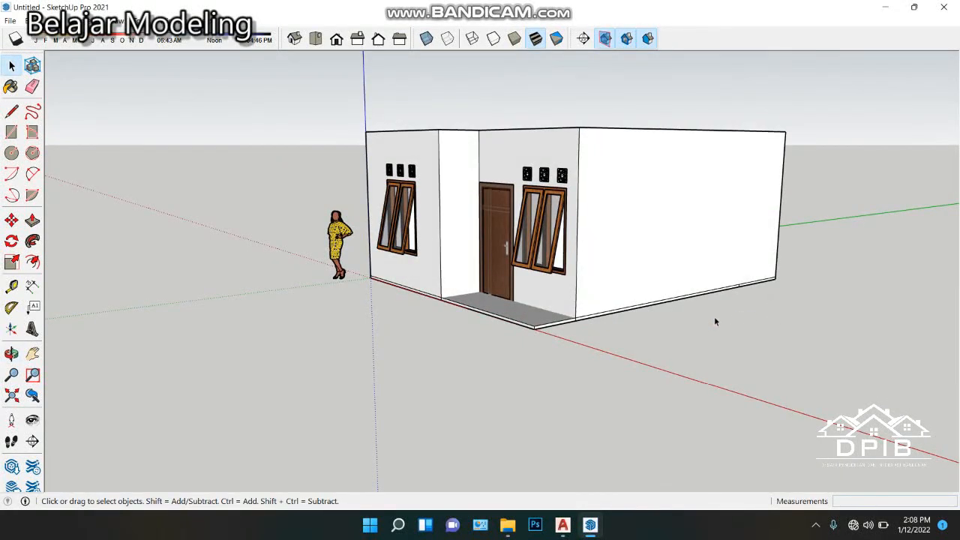